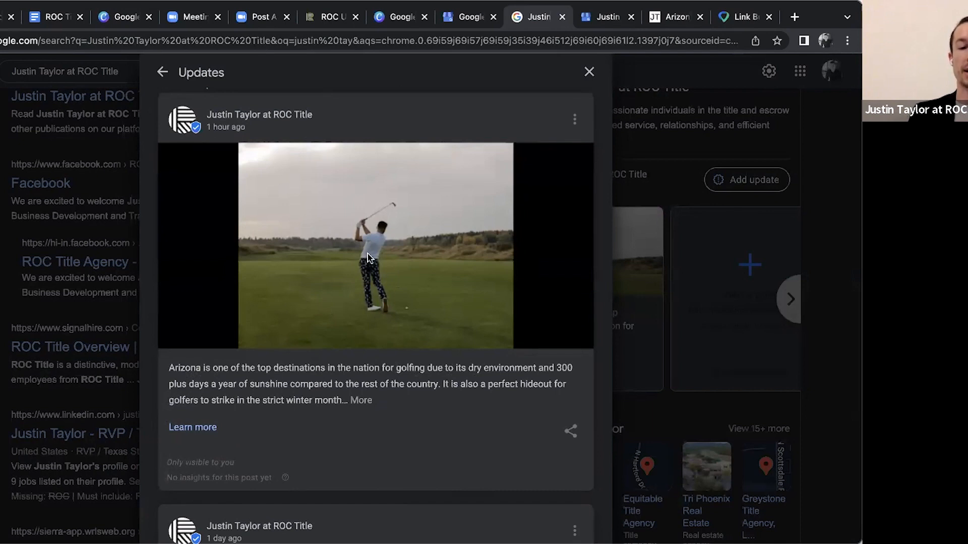
Examine the recent updates on the ROC Title business profile, comparing the Arizona golfing post with the Google Business Profiles Setup + Optimization event post
scroll(332, 423, down, 1)
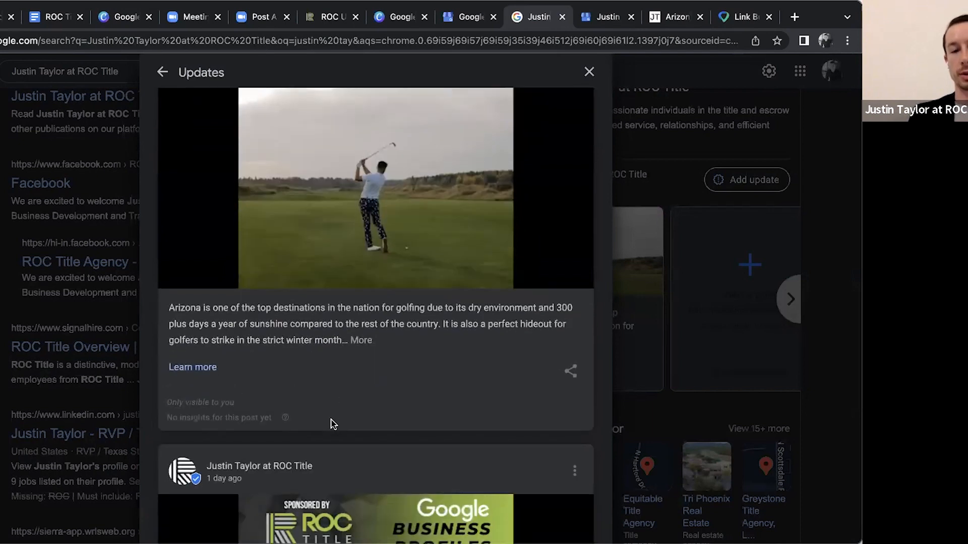
scroll(318, 339, up, 1)
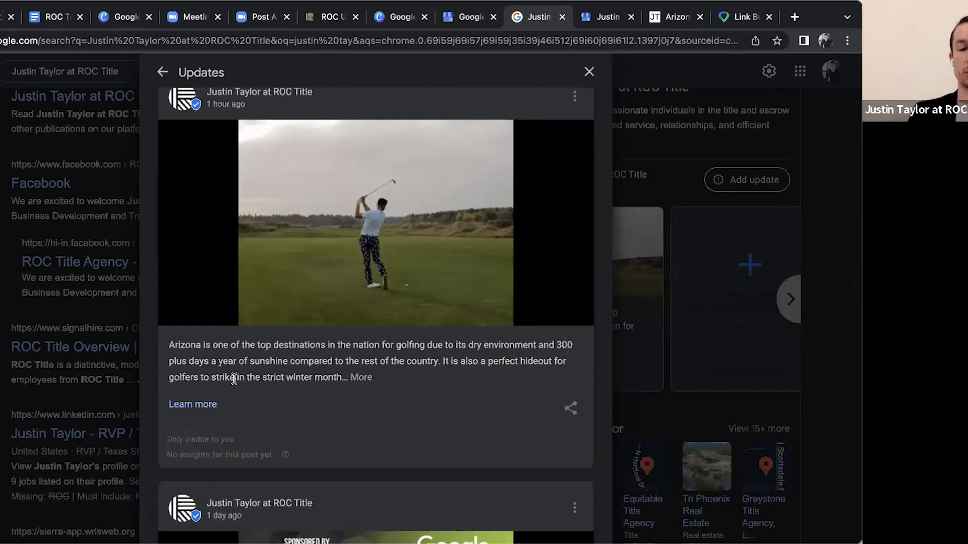
drag(170, 345, 420, 361)
click(420, 361)
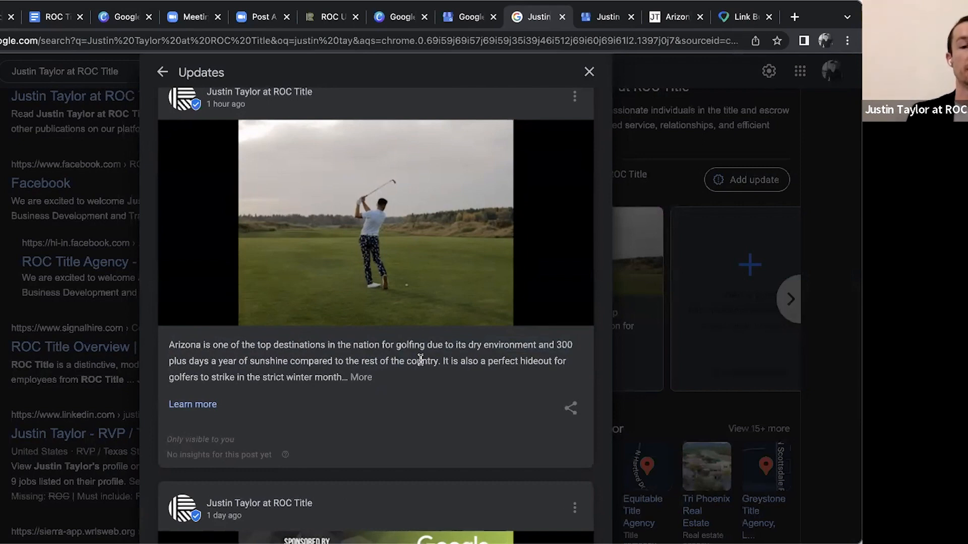
scroll(378, 364, down, 2)
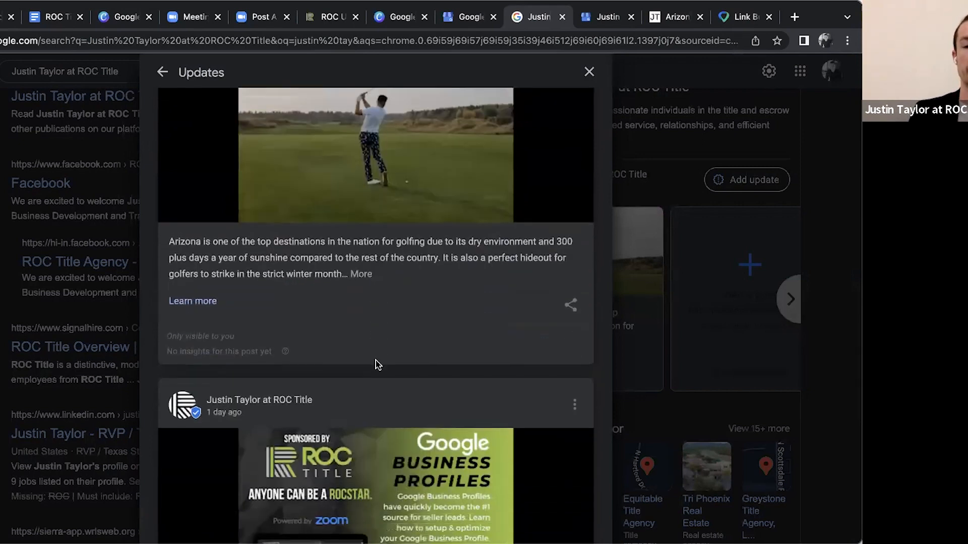
scroll(378, 363, down, 3)
scroll(405, 304, up, 5)
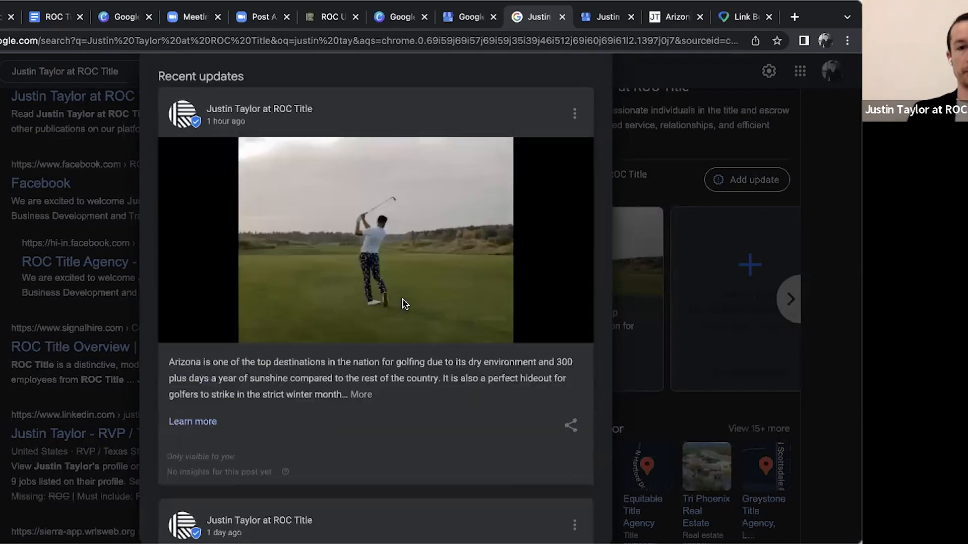
scroll(339, 267, down, 7)
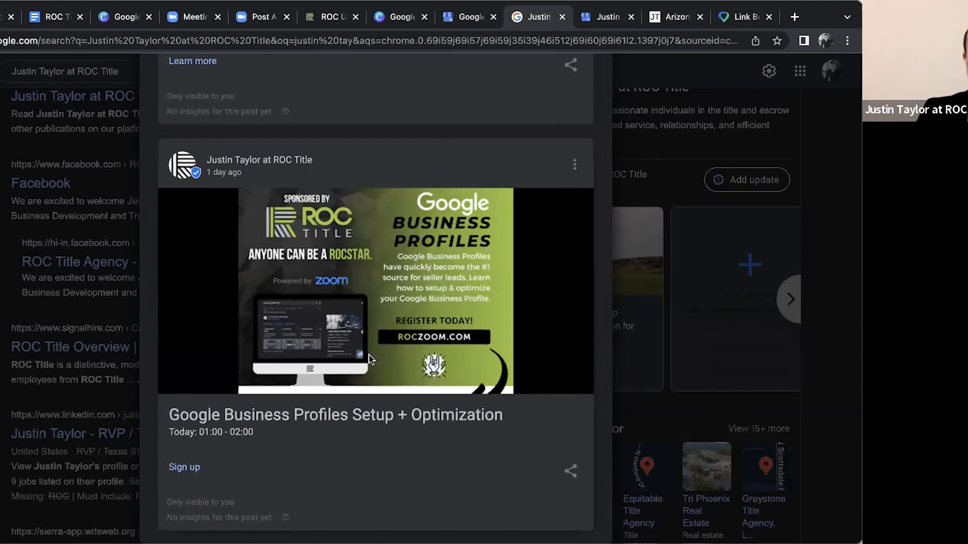
scroll(208, 309, up, 1)
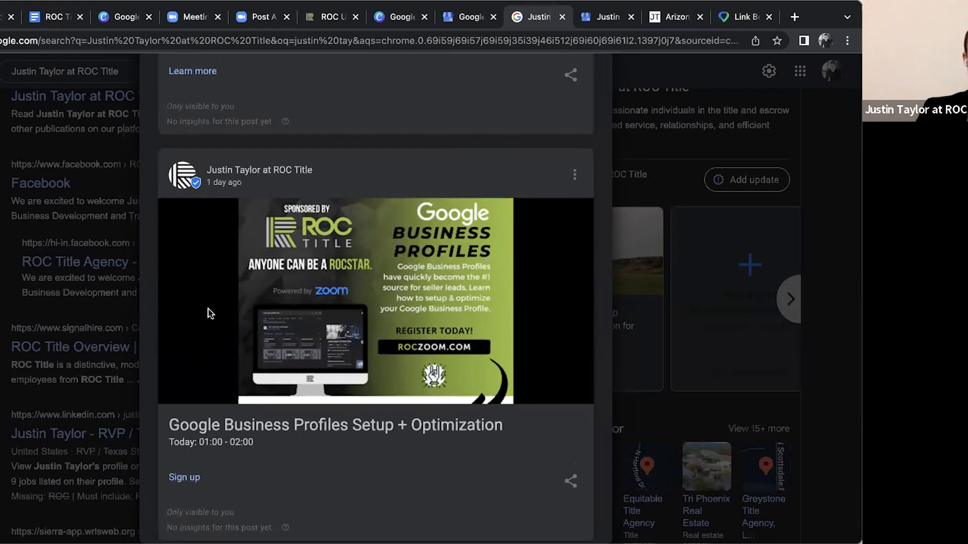
scroll(209, 310, up, 4)
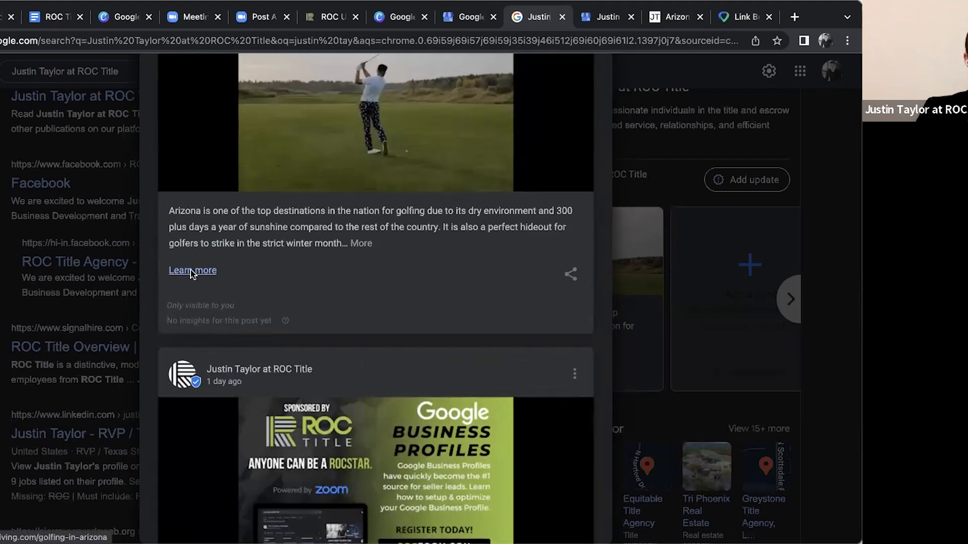
scroll(202, 353, down, 4)
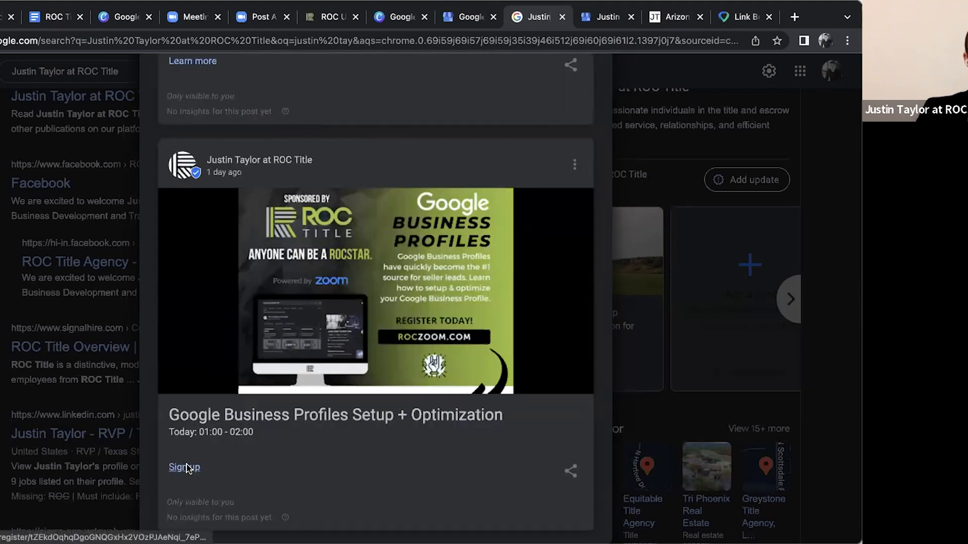
scroll(214, 272, up, 6)
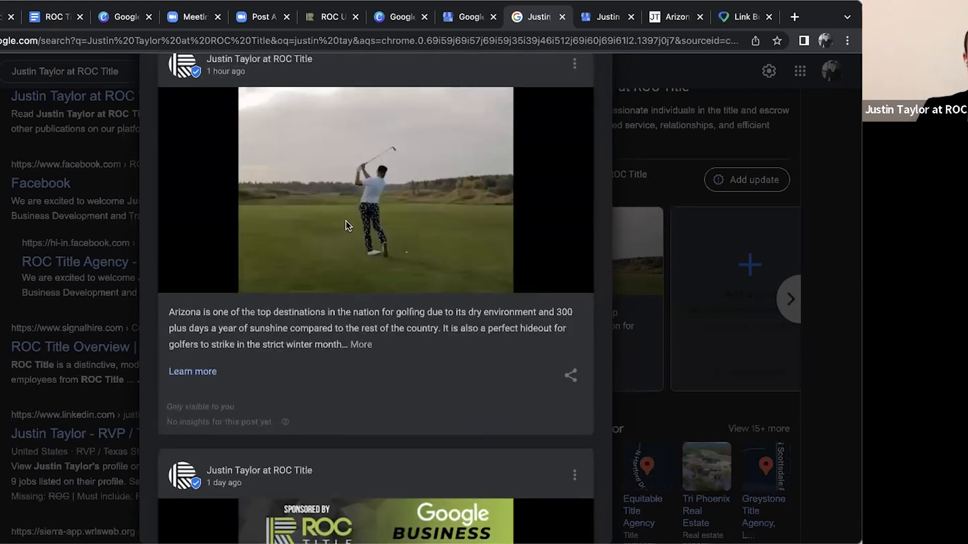
Follow the golfing post's Learn more link and look through the Golfing in Arizona blog page
click(206, 373)
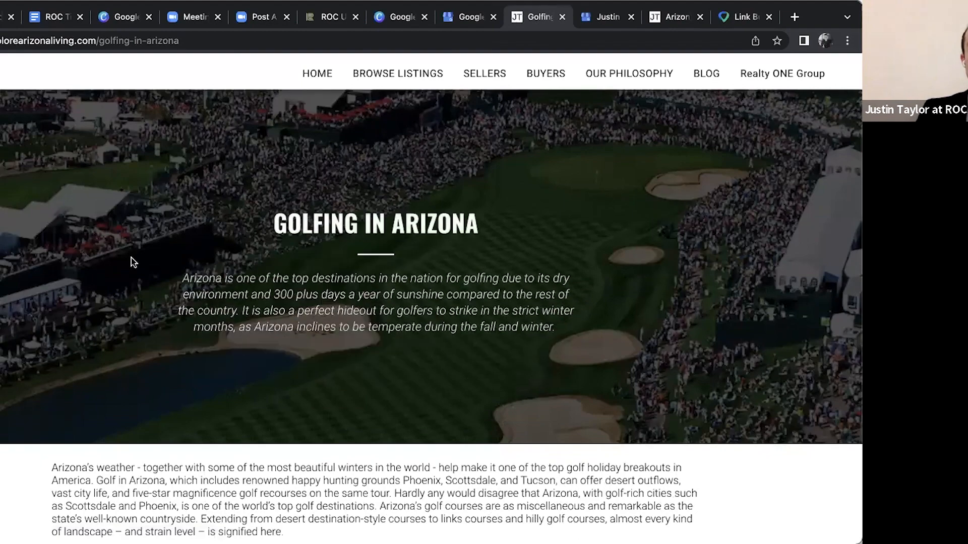
scroll(131, 262, down, 2)
scroll(132, 262, down, 20)
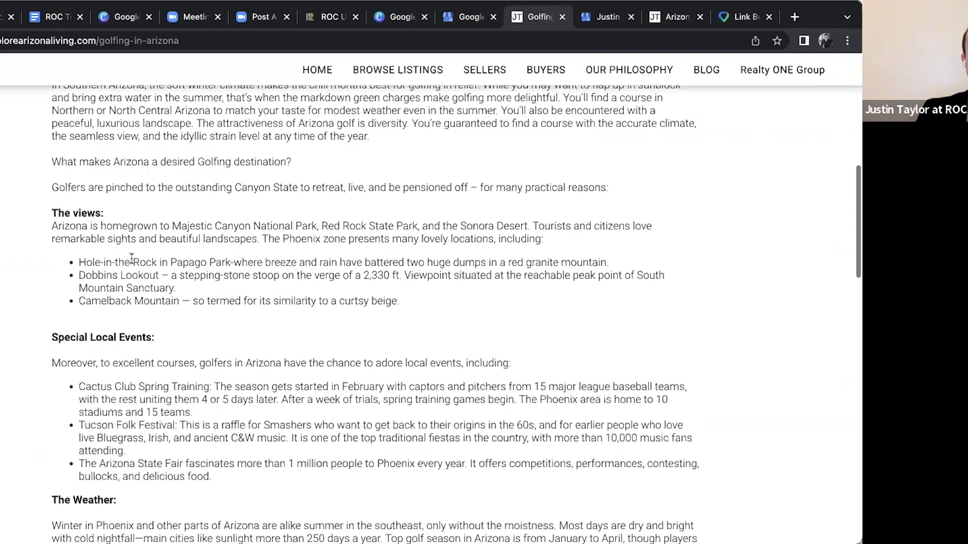
scroll(131, 258, down, 5)
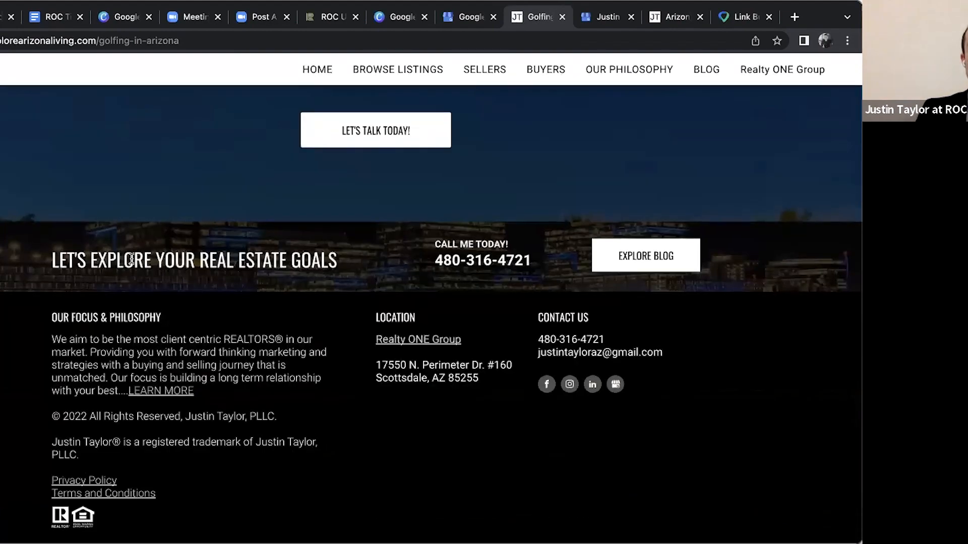
scroll(131, 256, up, 20)
scroll(472, 95, up, 3)
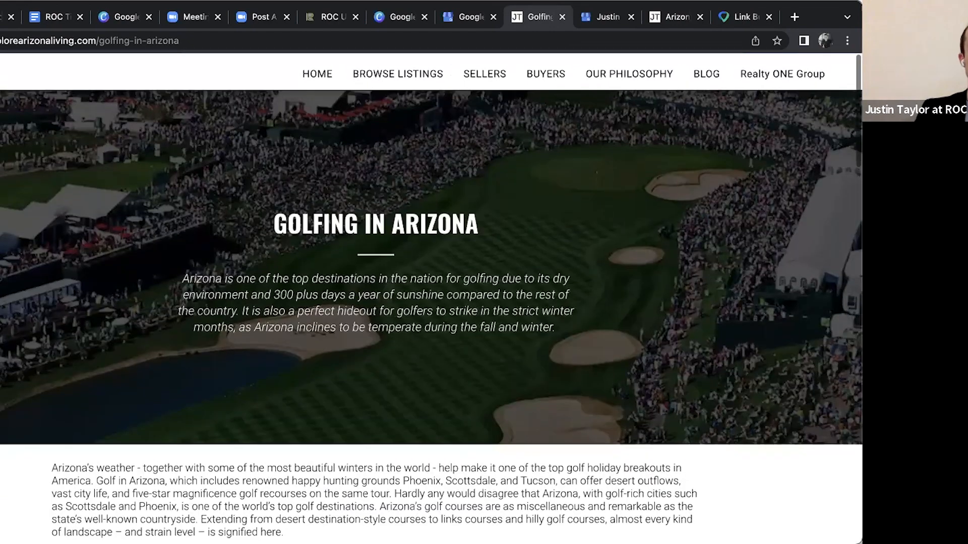
Return to the business profile's updates and open the sign-up page of the Google Business Profiles Setup + Optimization event
key(alt+Left)
scroll(330, 283, down, 12)
click(790, 299)
click(522, 293)
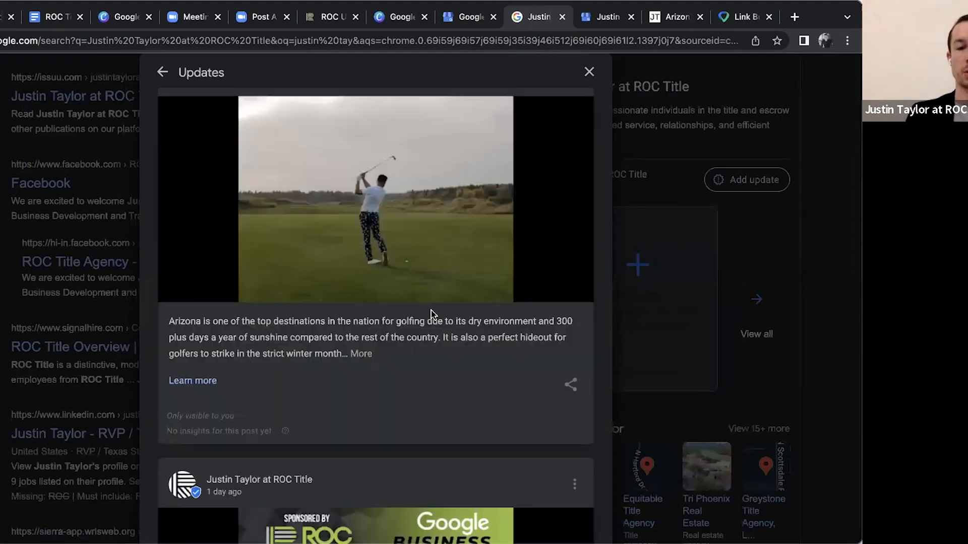
scroll(313, 409, down, 8)
click(189, 469)
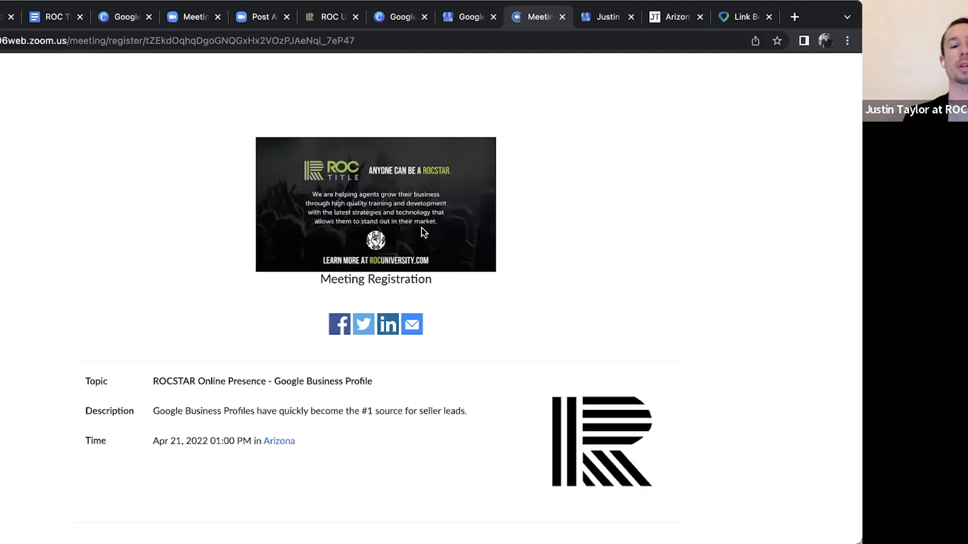
Go back to the search results and look over the business profile from its updates to its main details
key(alt+Left)
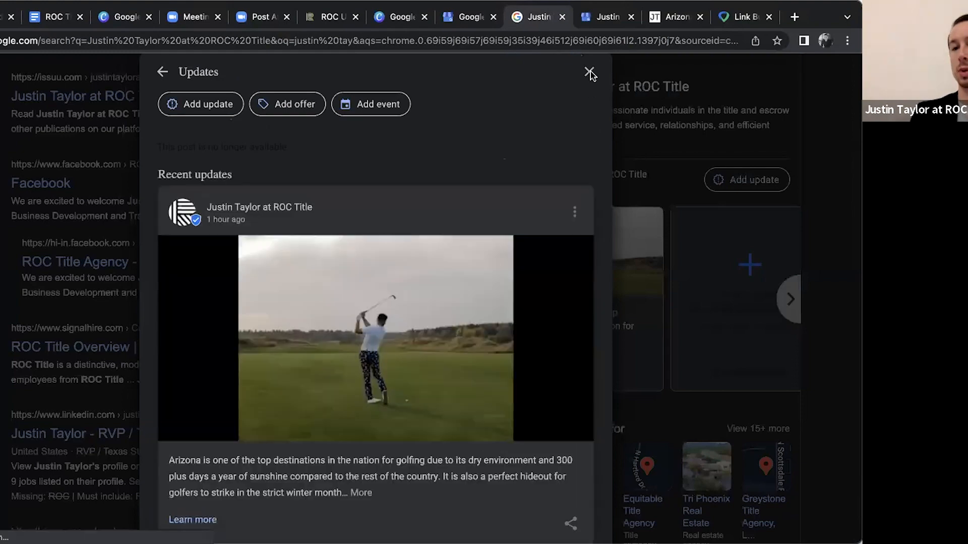
click(589, 72)
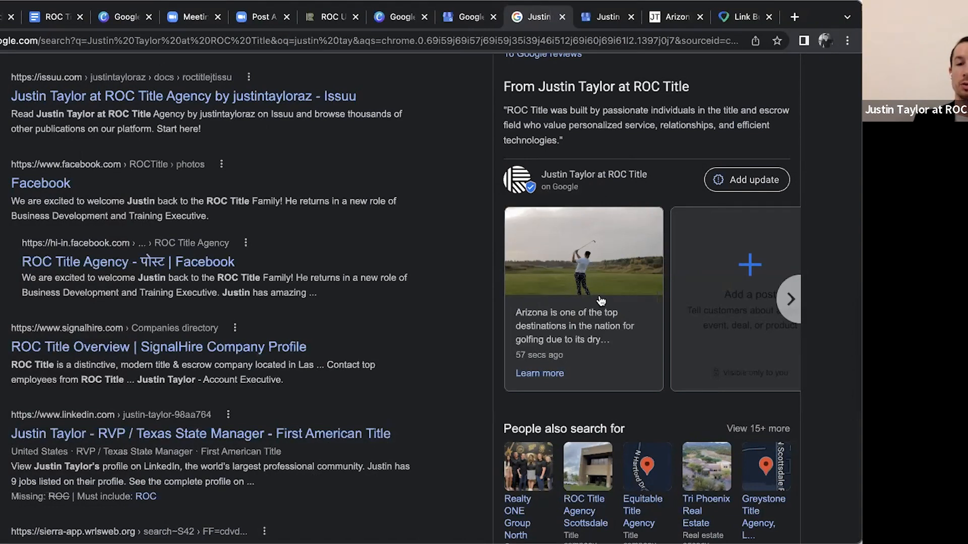
scroll(674, 270, up, 6)
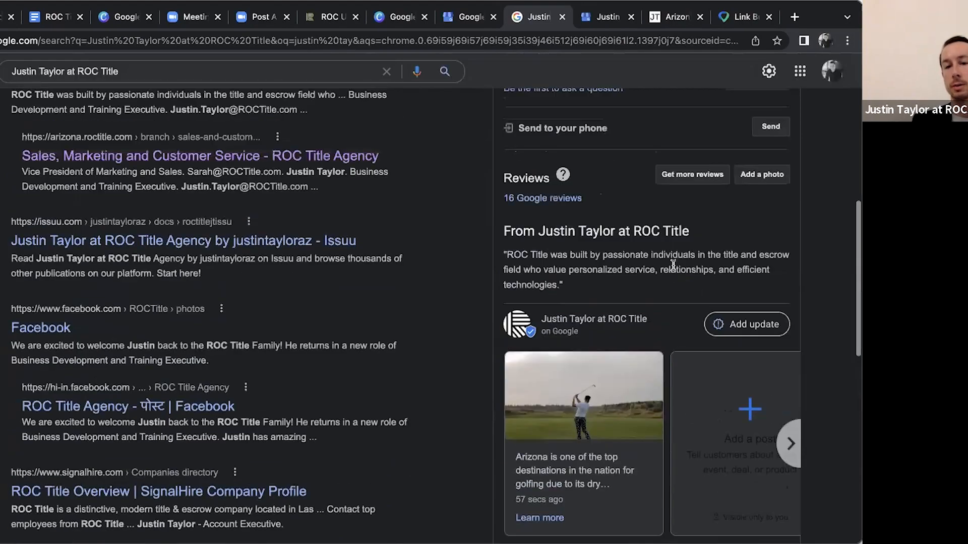
scroll(658, 320, up, 6)
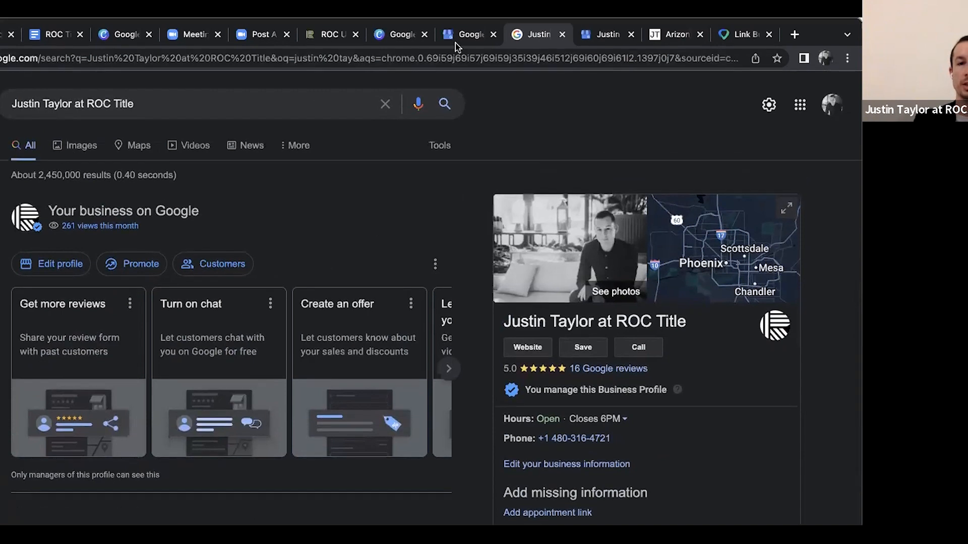
Switch to the Canva presentation and advance from the Ideas for GBP Posts slide to the Putting It All Together slide
click(455, 40)
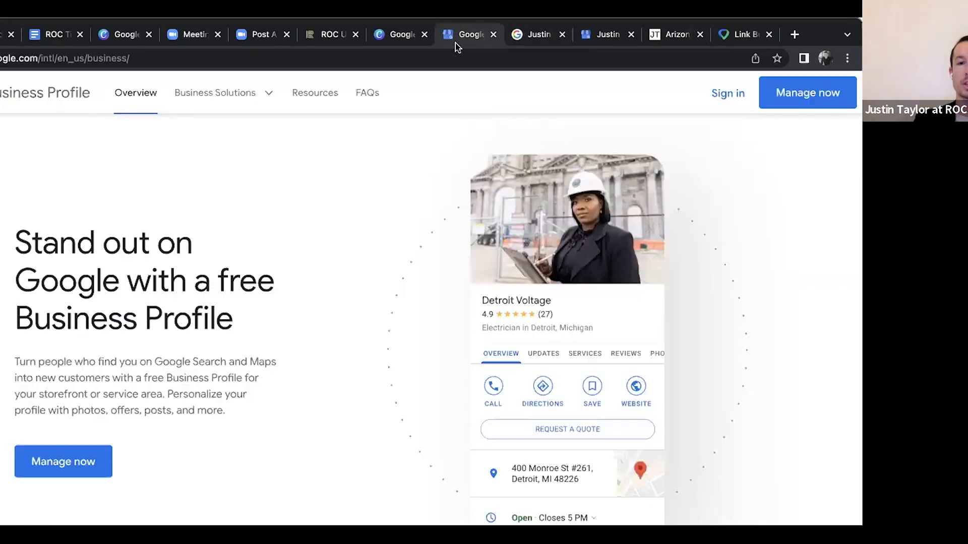
click(401, 36)
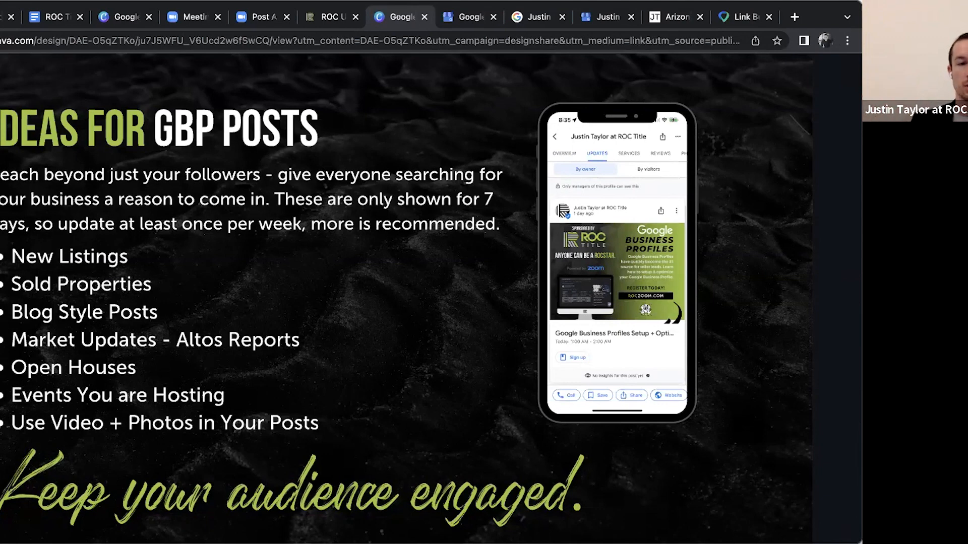
mouse_move(743, 270)
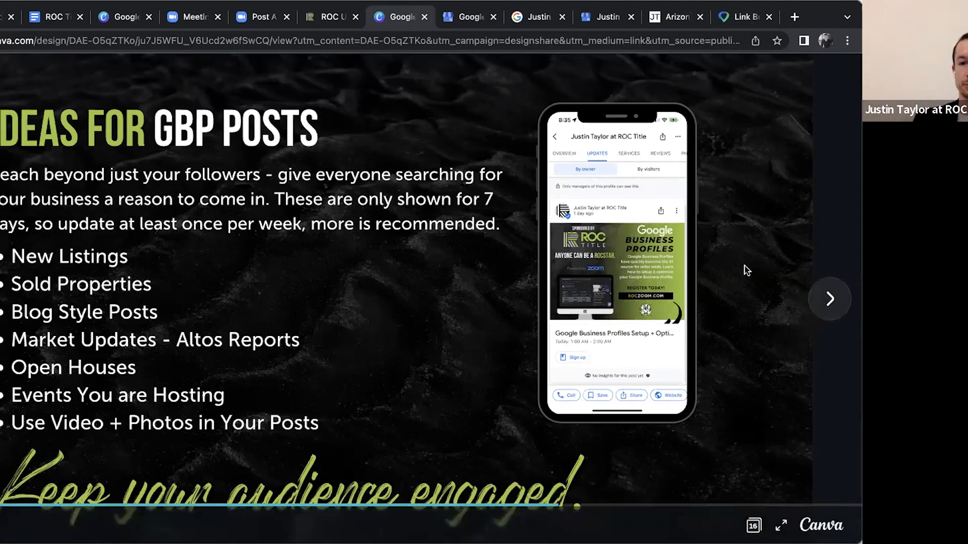
click(829, 302)
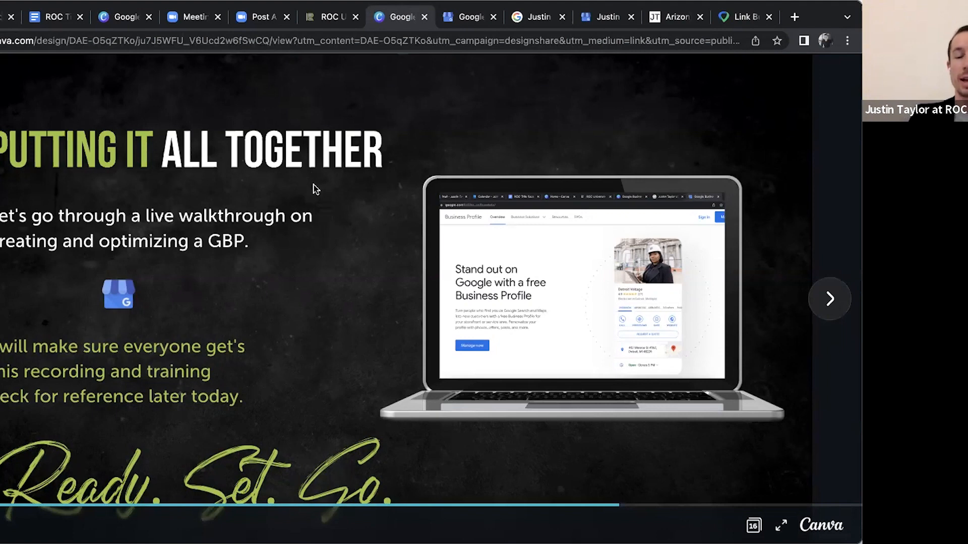
Switch to the Google Business Profile page and load google.com/business
click(474, 20)
click(129, 40)
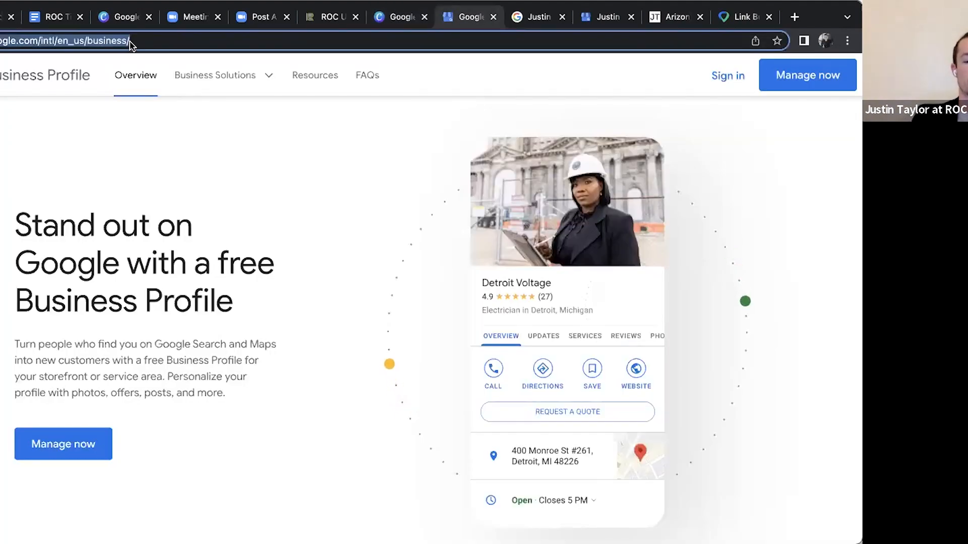
text(google.com)
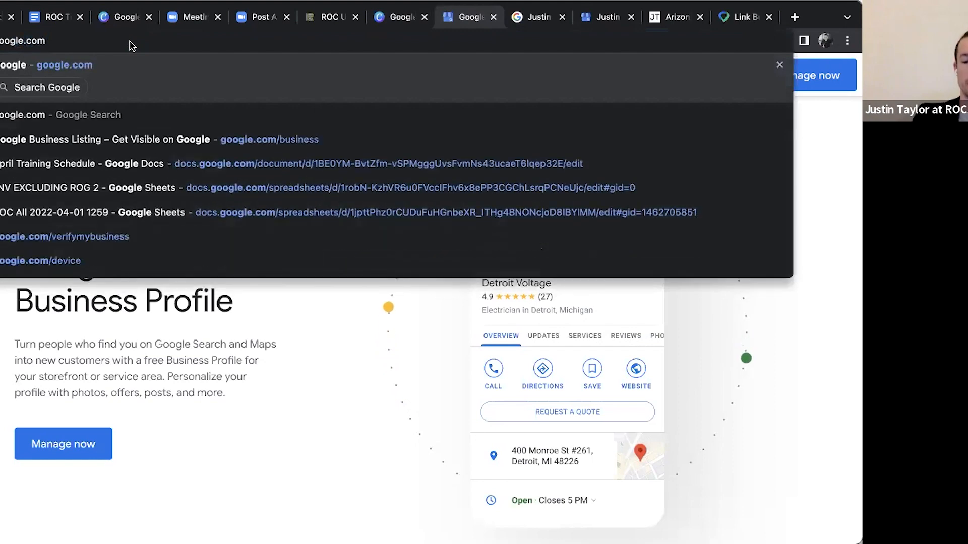
text(/busines)
key(Return)
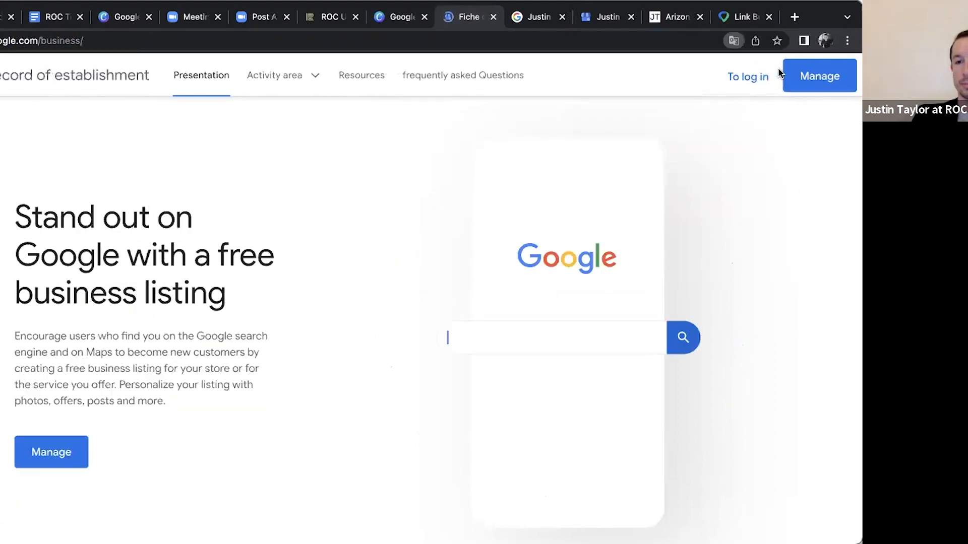
Change the Google Business page's region and language to United States – English
scroll(779, 73, down, 10)
scroll(695, 171, down, 15)
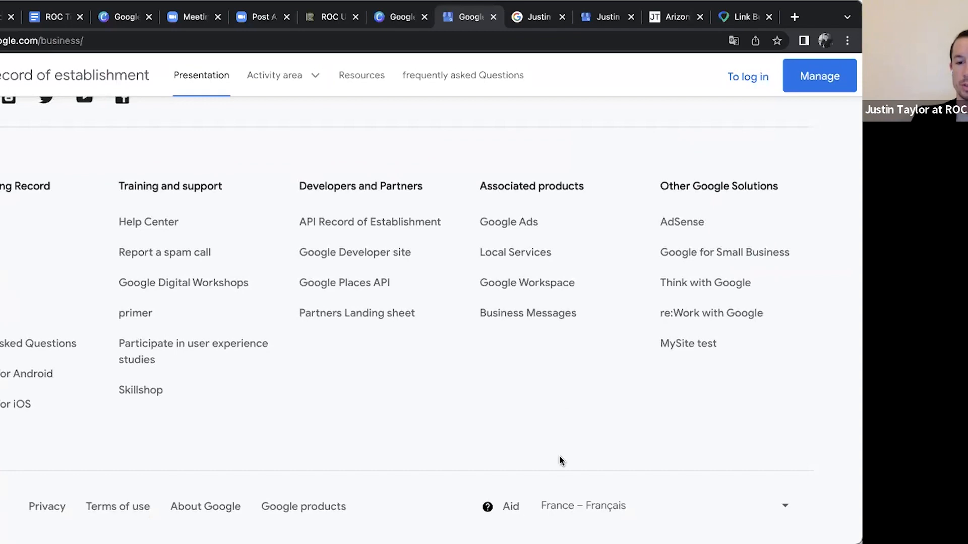
click(588, 506)
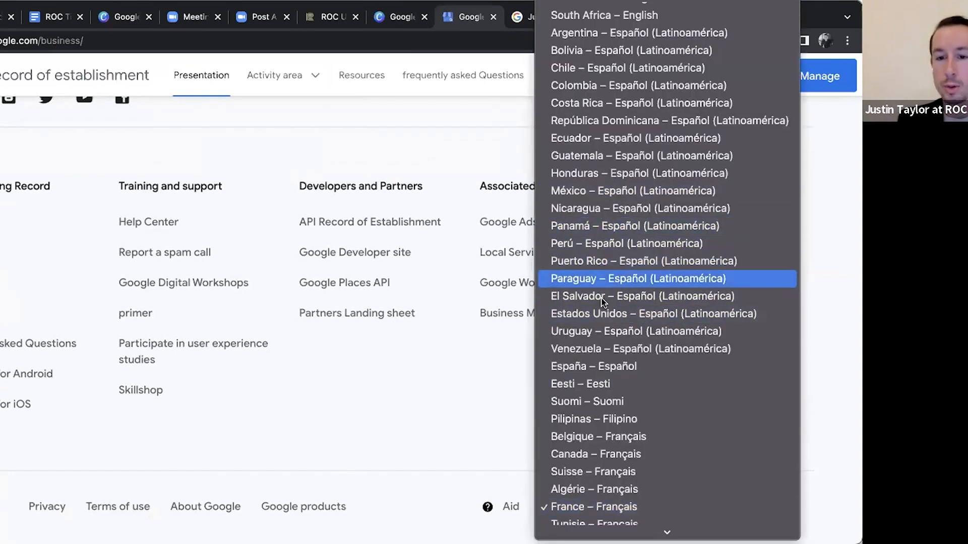
scroll(612, 234, up, 6)
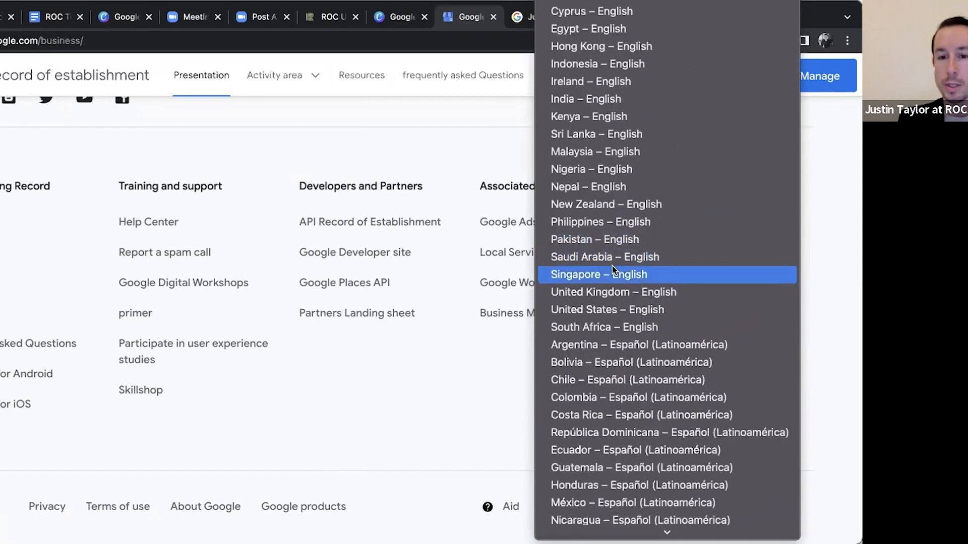
click(620, 309)
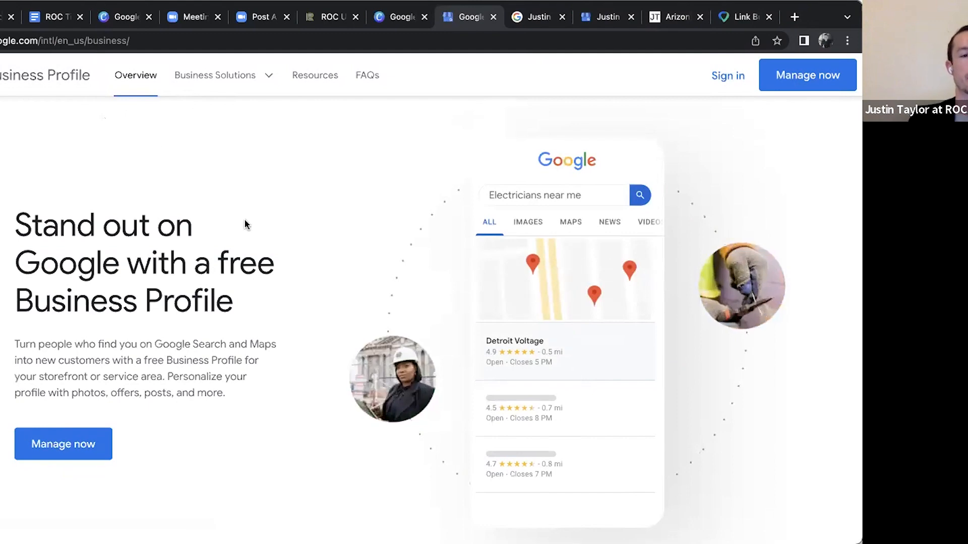
Sign in to Business Profile Manager and start adding a new business
click(722, 75)
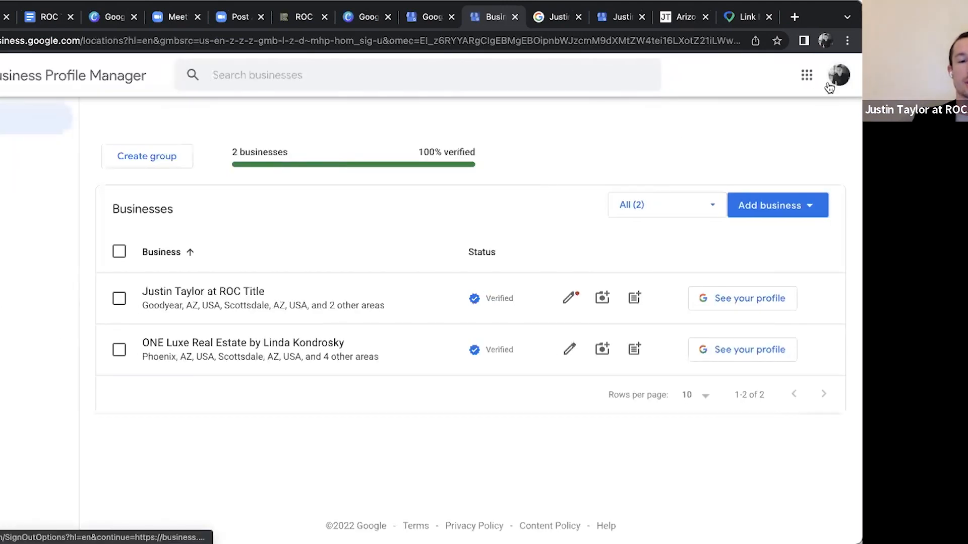
click(802, 205)
click(774, 243)
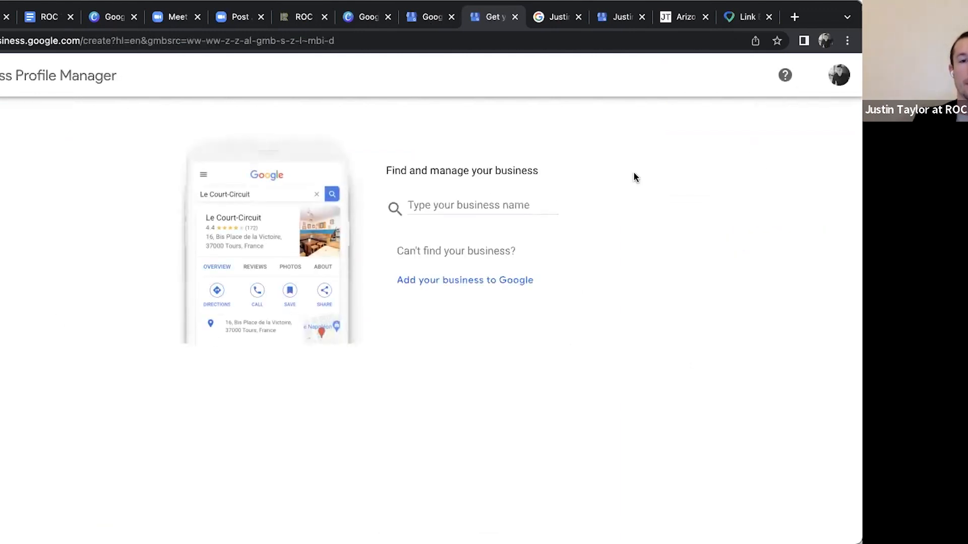
Create a new business named with the agent's full name followed by "at ABC Realty"
click(491, 205)
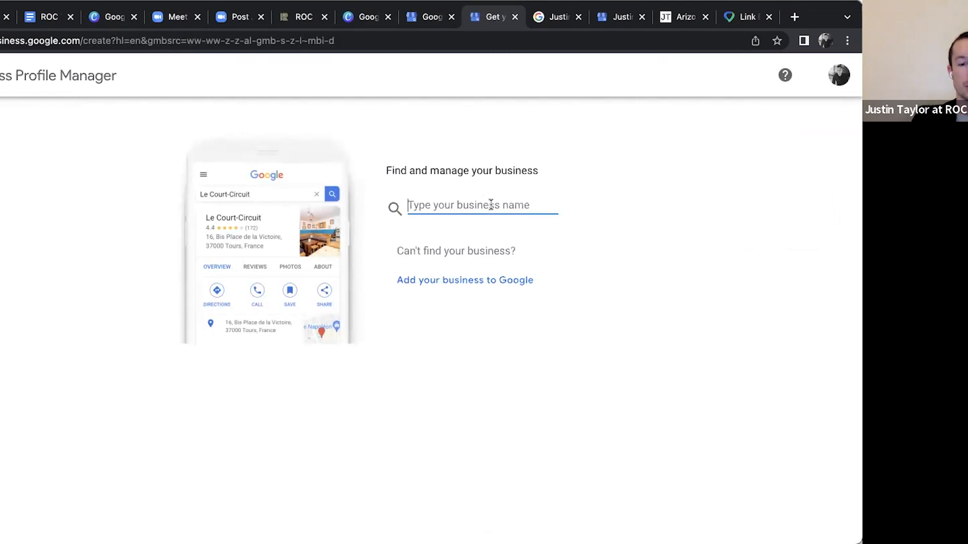
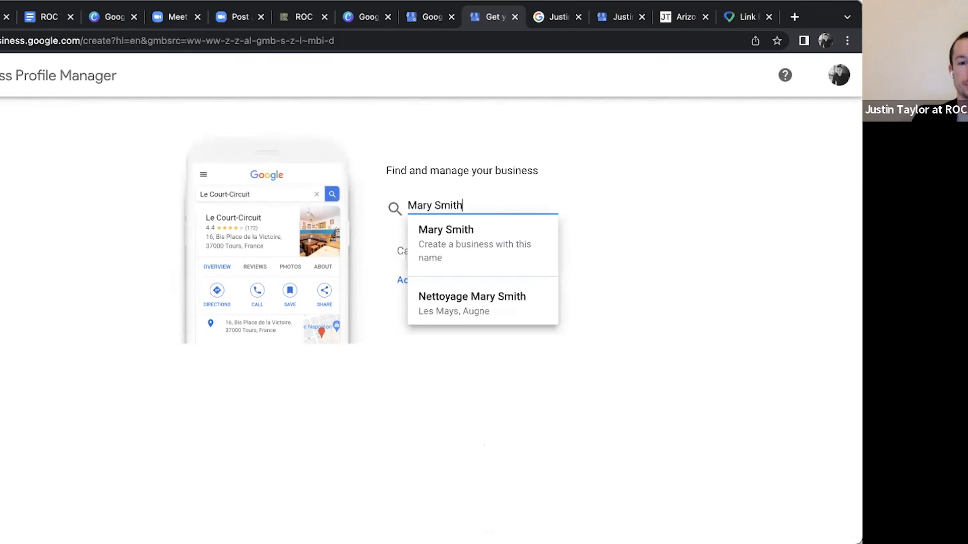
text( at)
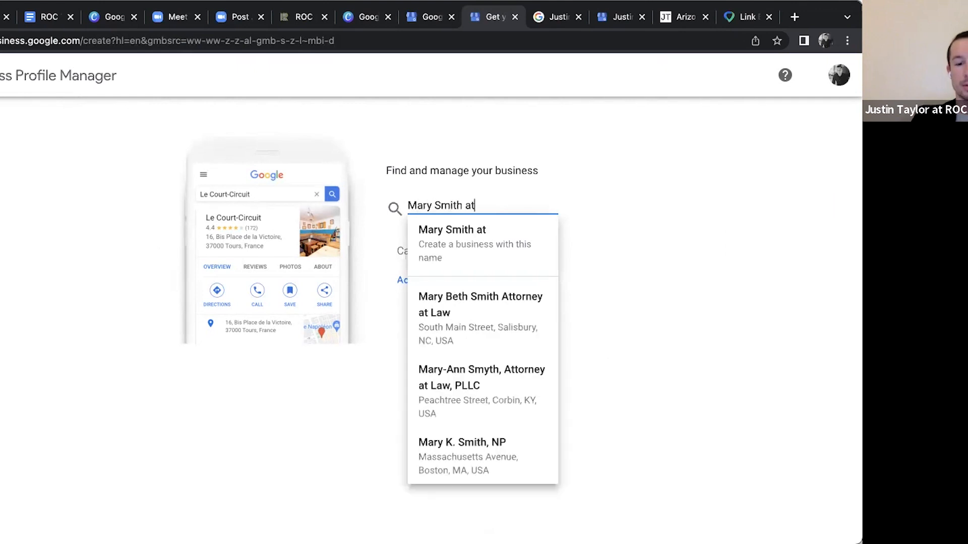
text( ABC Realty)
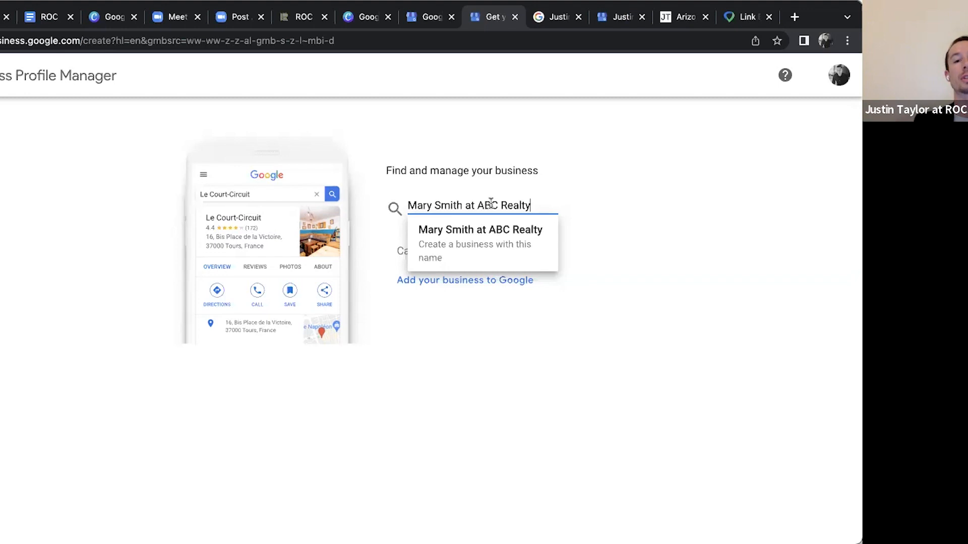
click(488, 230)
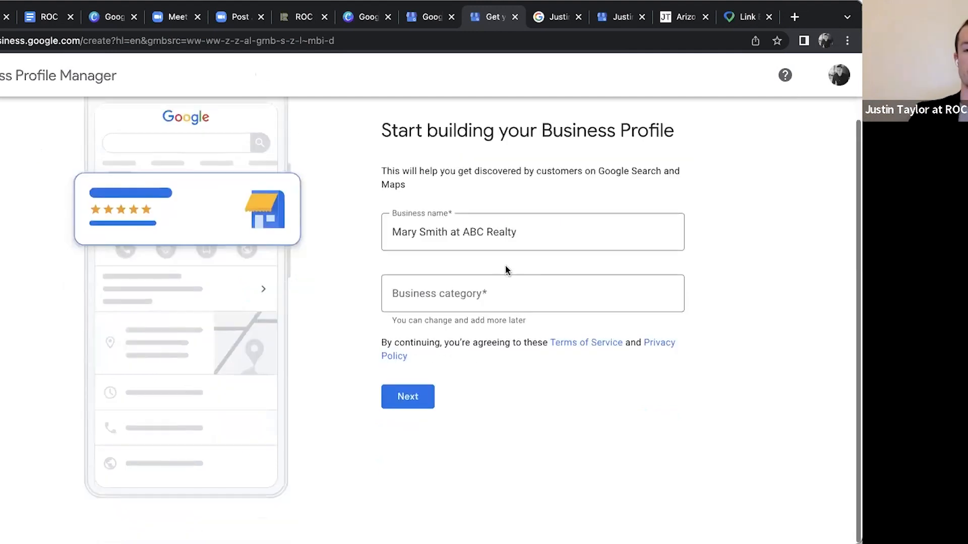
Set the business category to Real estate agent and continue the profile setup
scroll(555, 212, down, 2)
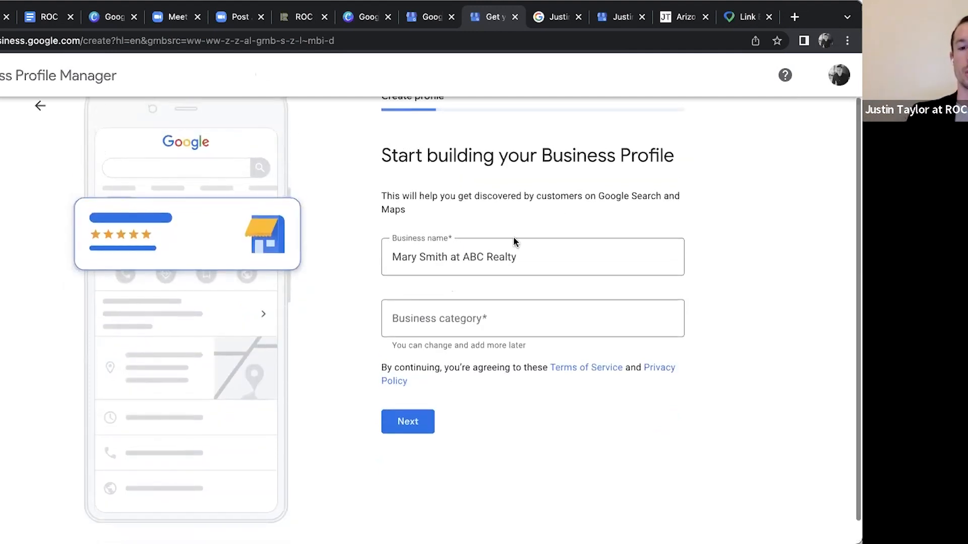
click(510, 316)
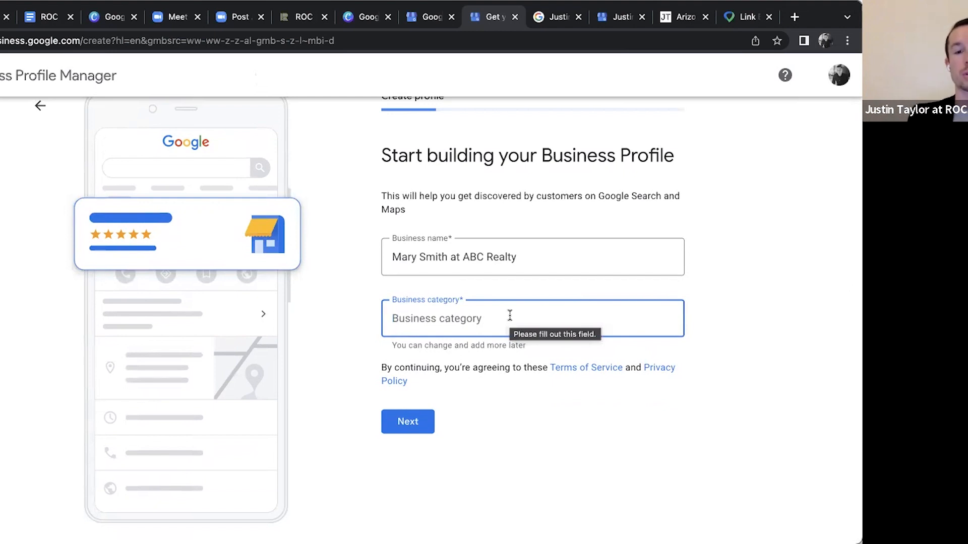
text(real esta)
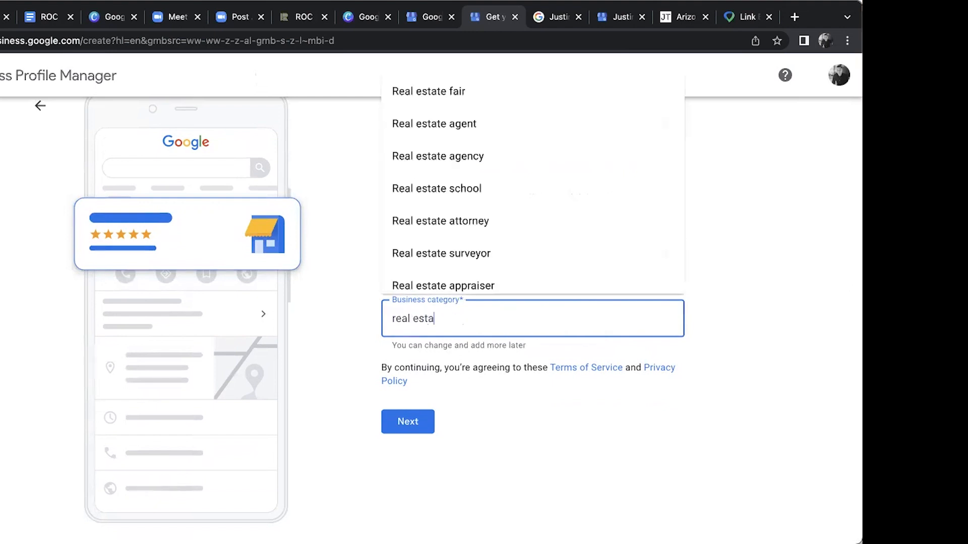
text(te agent)
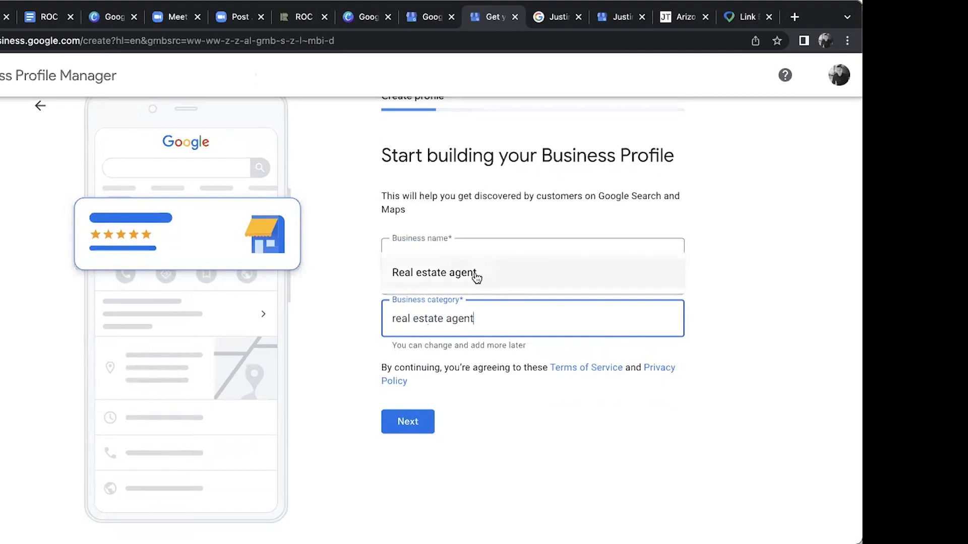
key(BackSpace)
key(BackSpace)
key(BackSpace)
key(BackSpace)
key(BackSpace)
key(BackSpace)
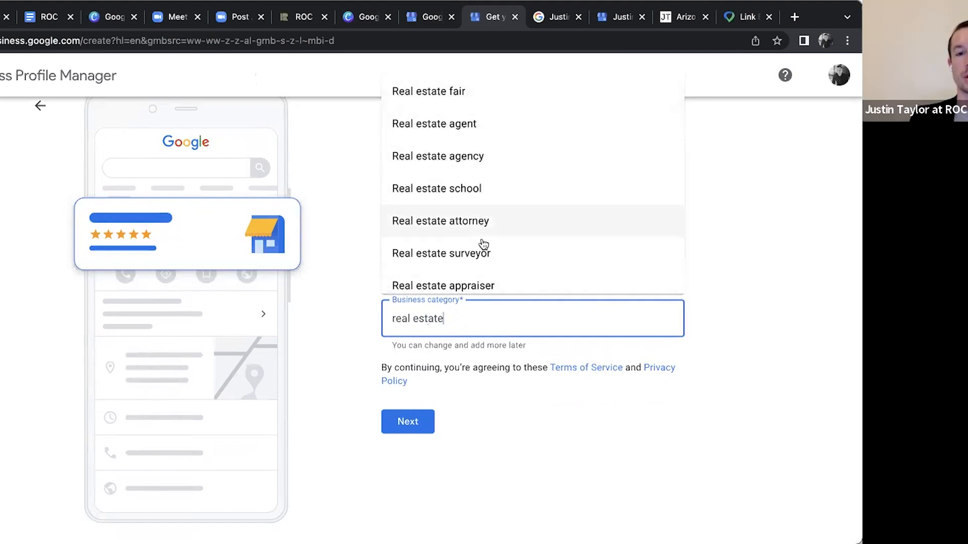
click(467, 123)
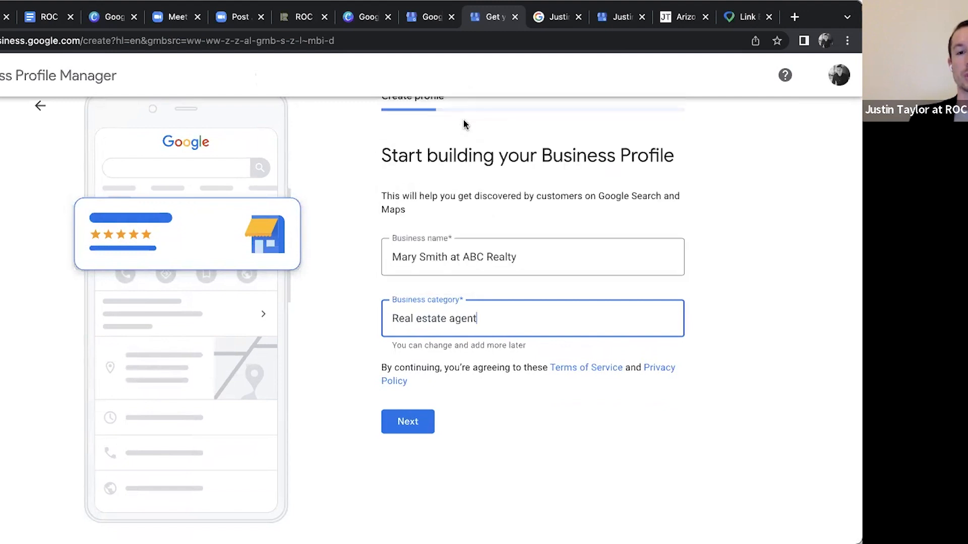
click(778, 242)
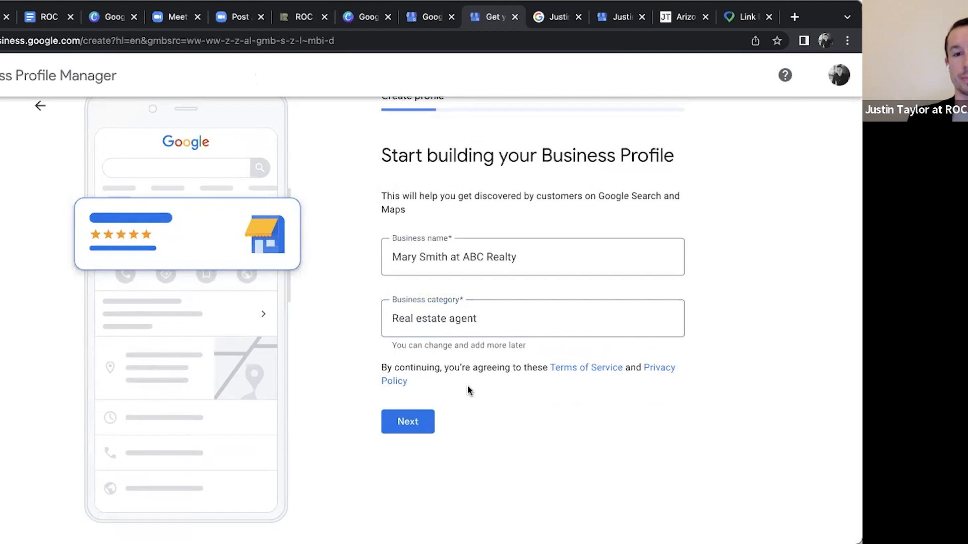
click(408, 424)
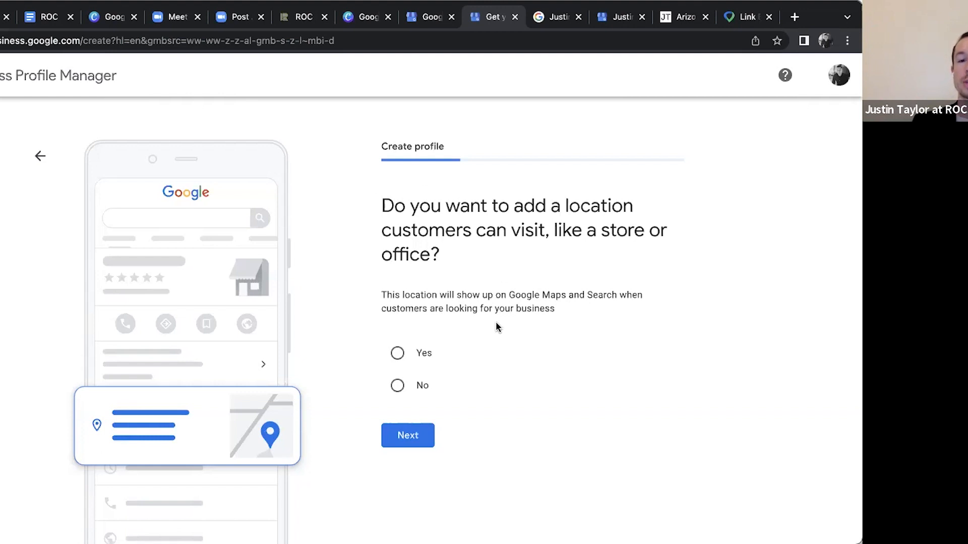
Decline adding a location customers can visit, and add ZIP code 85255 in Scottsdale, AZ as a service area
click(397, 388)
click(411, 437)
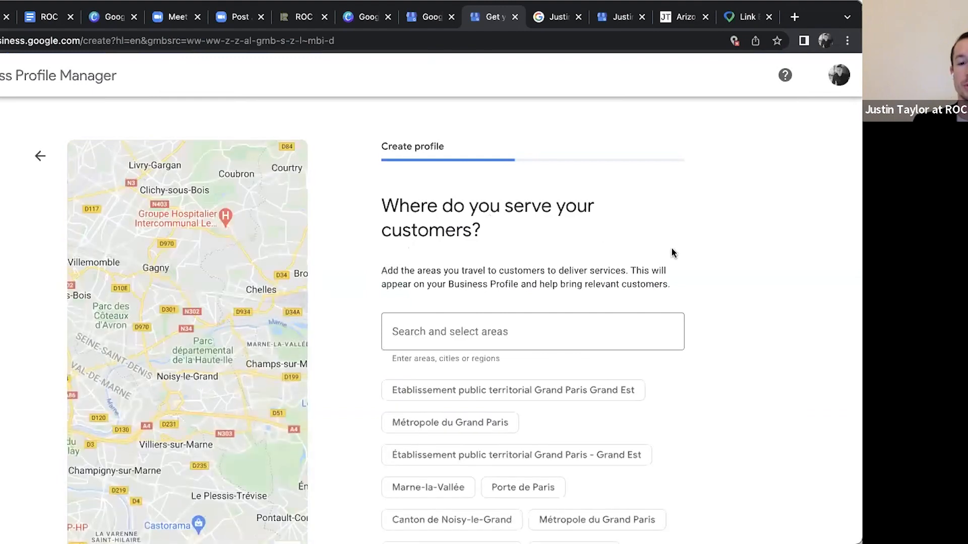
scroll(673, 252, down, 3)
scroll(672, 253, down, 2)
scroll(673, 253, up, 4)
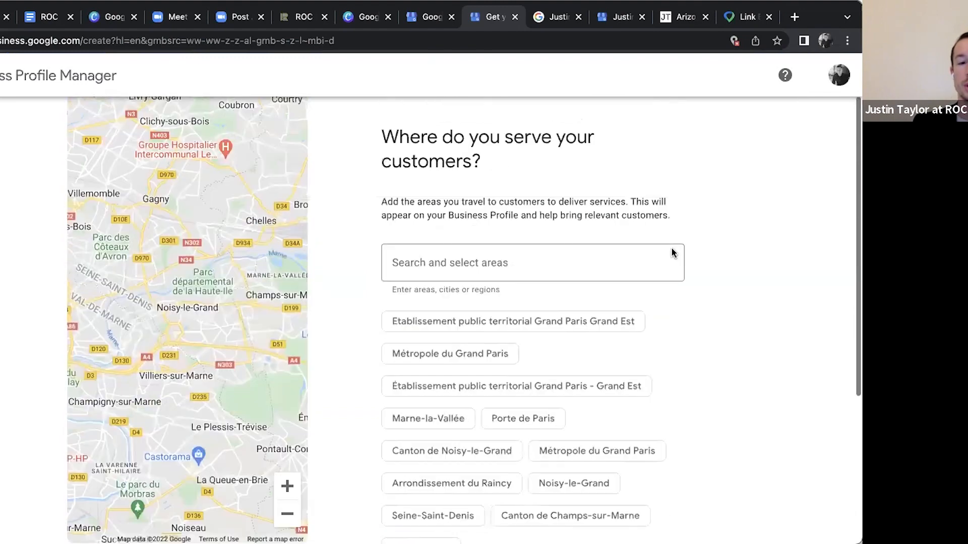
scroll(672, 252, up, 1)
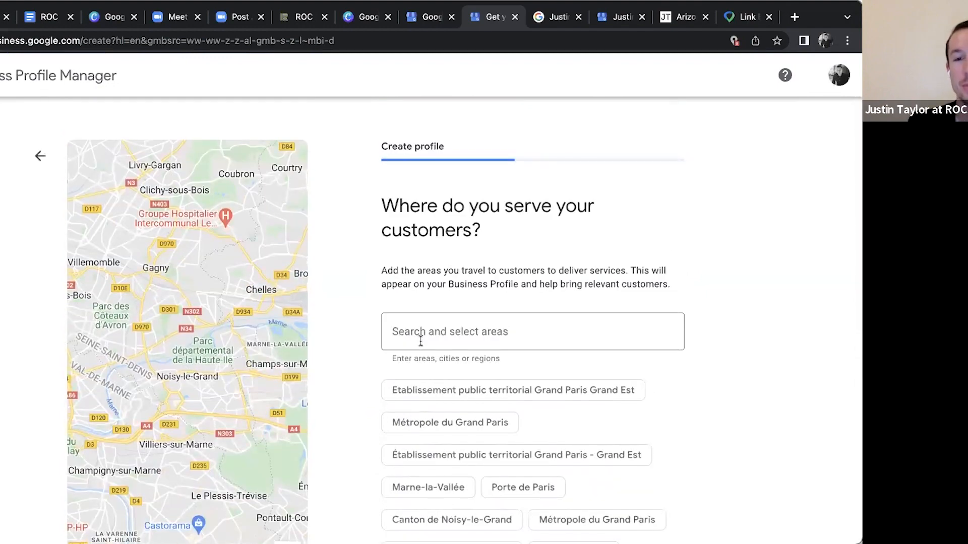
scroll(655, 249, down, 4)
scroll(730, 211, up, 2)
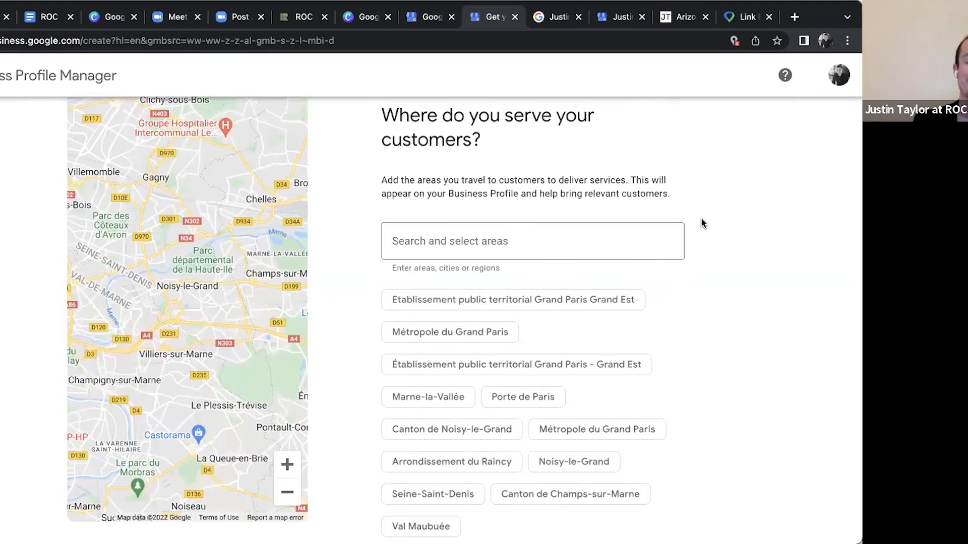
click(517, 249)
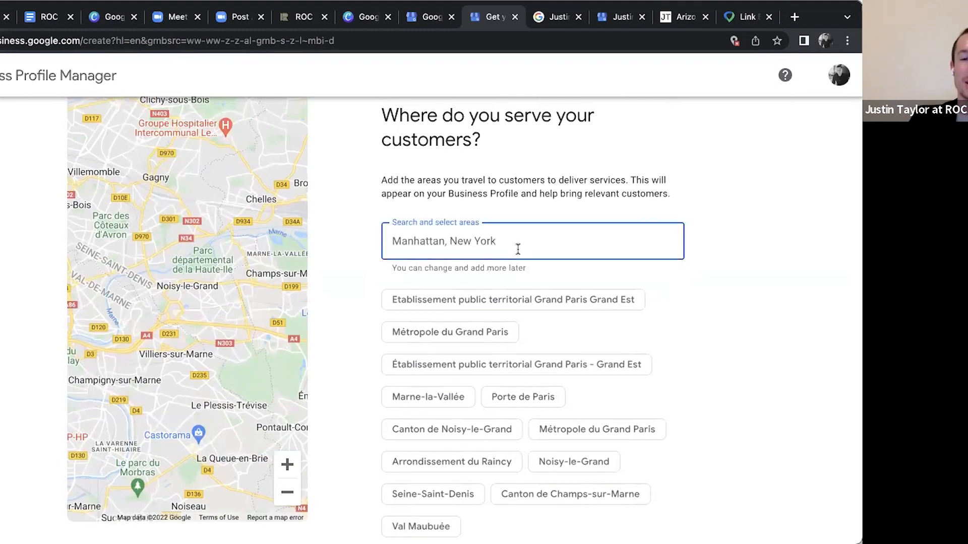
text(85255)
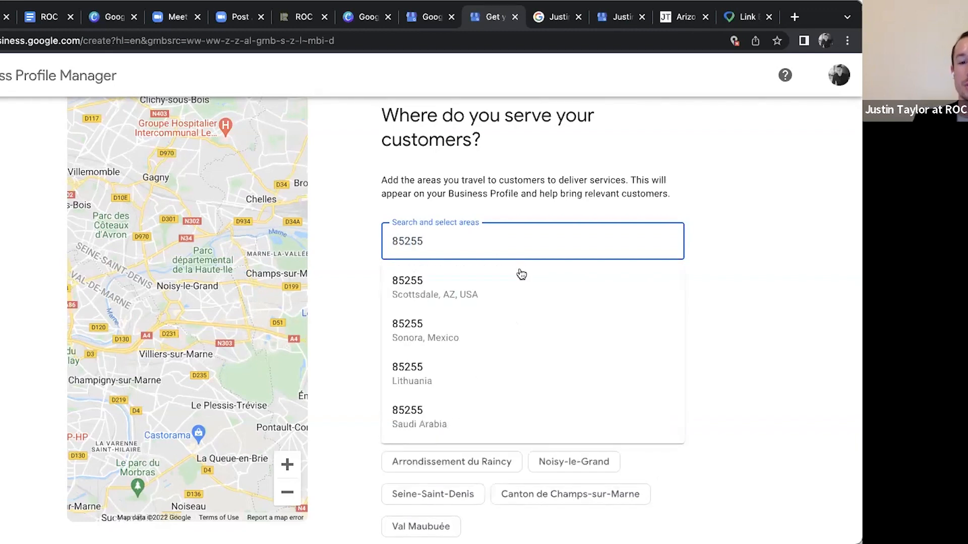
click(484, 283)
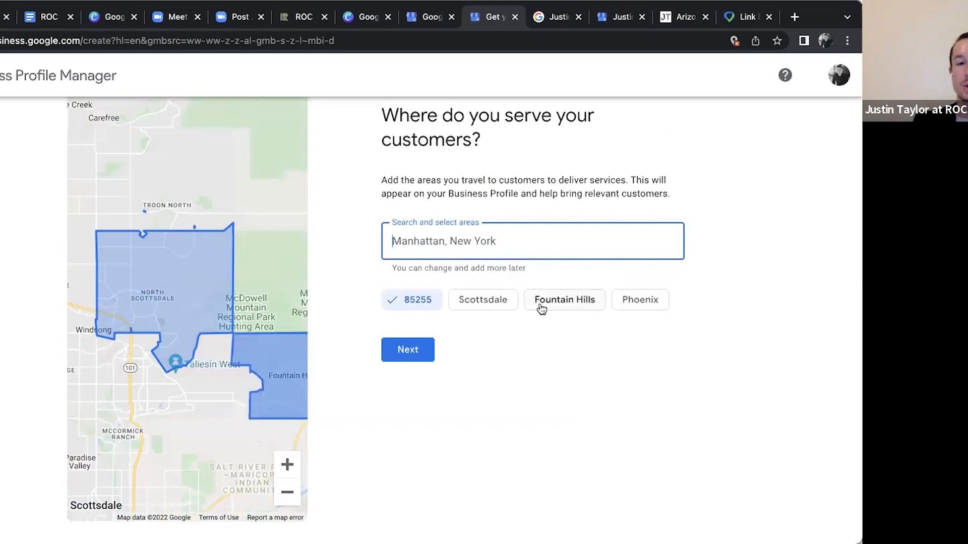
Add Scottsdale, Phoenix and Gilbert to the service areas and continue to the contact info
click(479, 304)
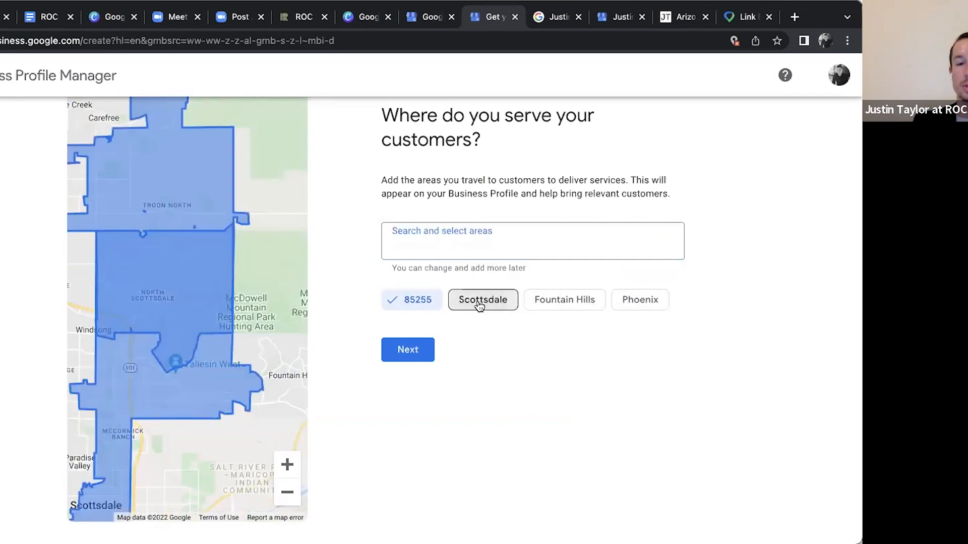
click(576, 301)
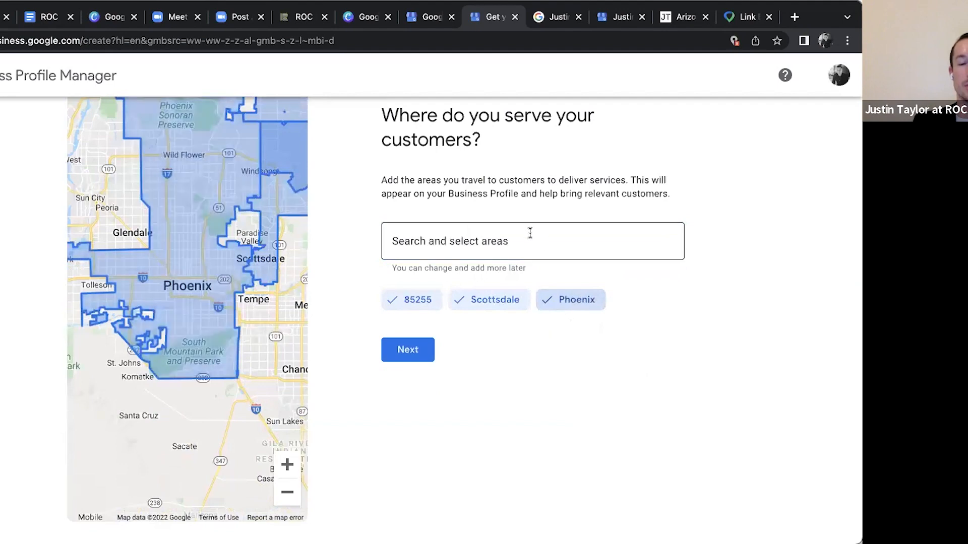
click(539, 248)
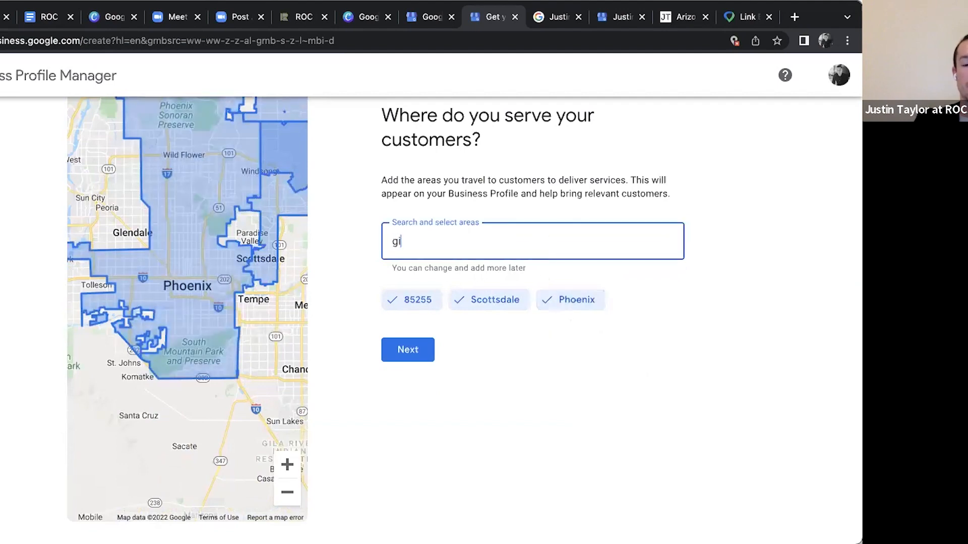
text(gilbert)
click(457, 293)
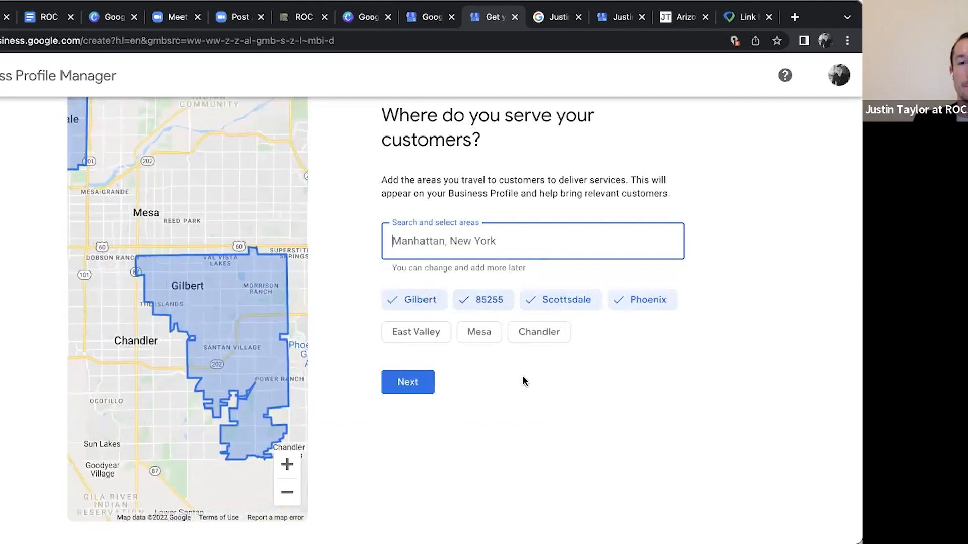
scroll(524, 381, down, 1)
scroll(525, 379, up, 1)
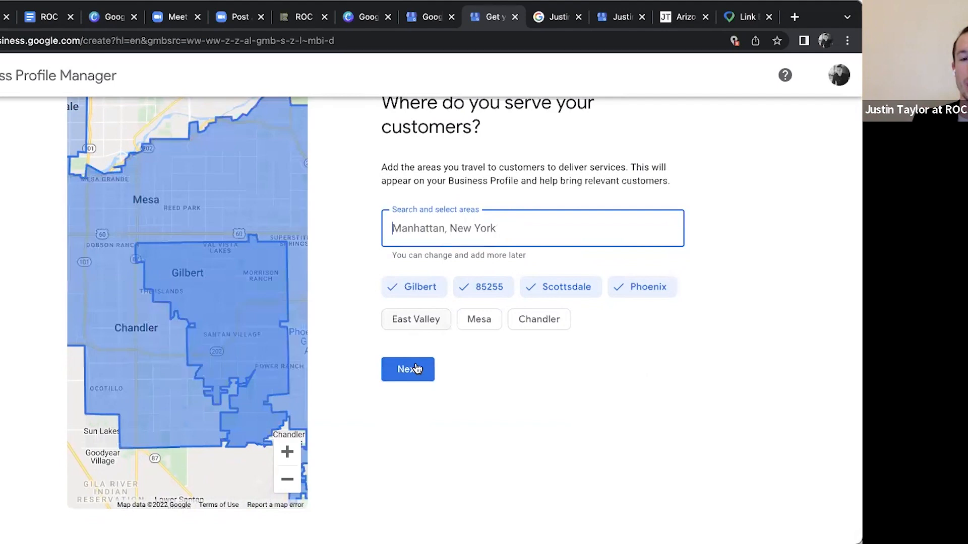
click(417, 370)
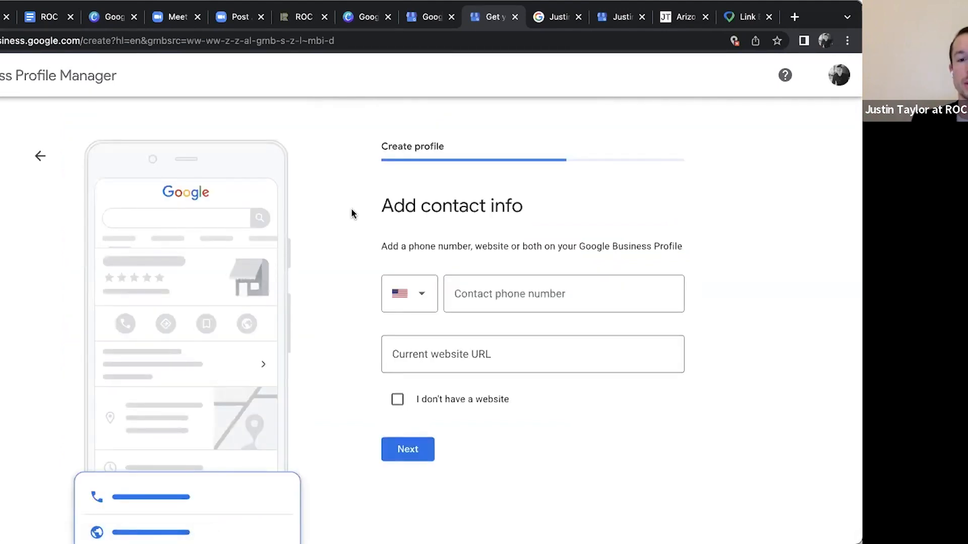
Enter the business's contact phone number with the United States country code
scroll(351, 213, down, 3)
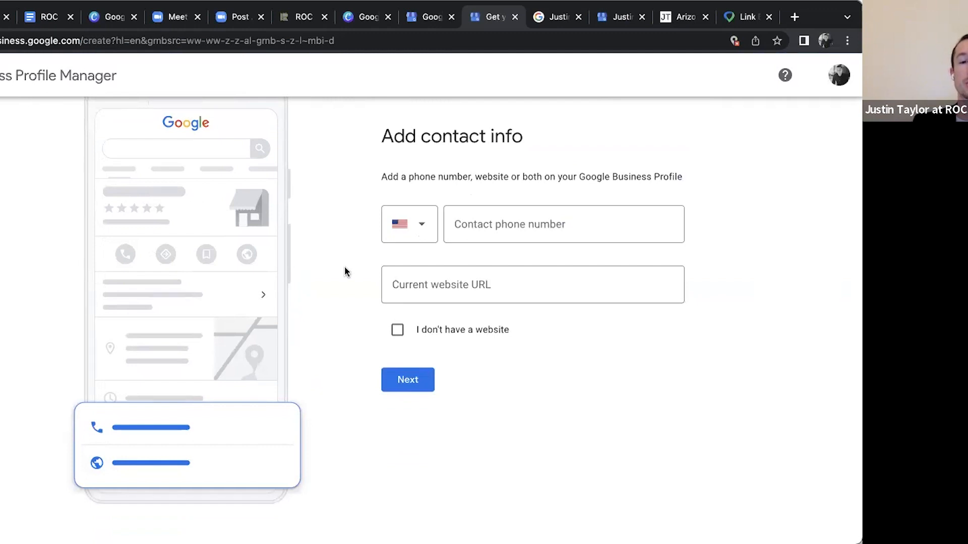
click(553, 228)
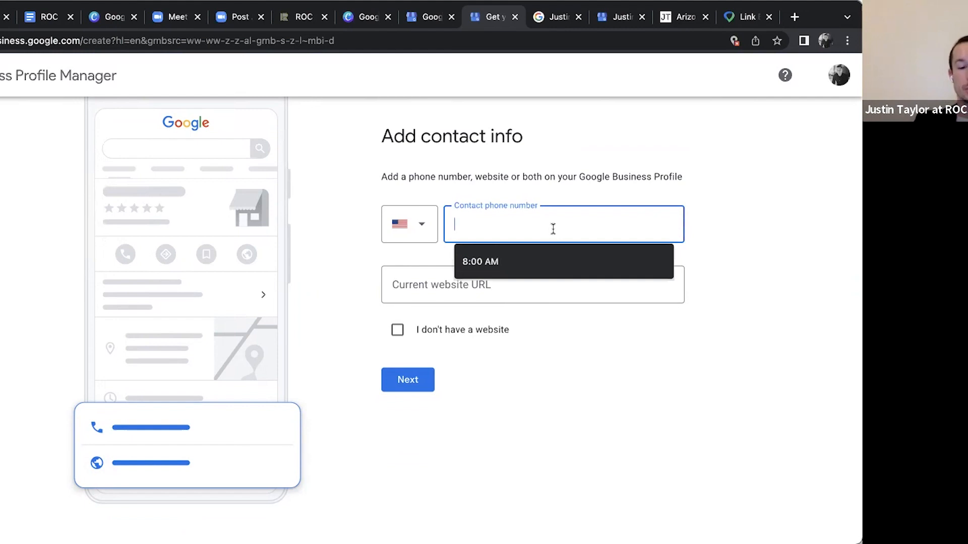
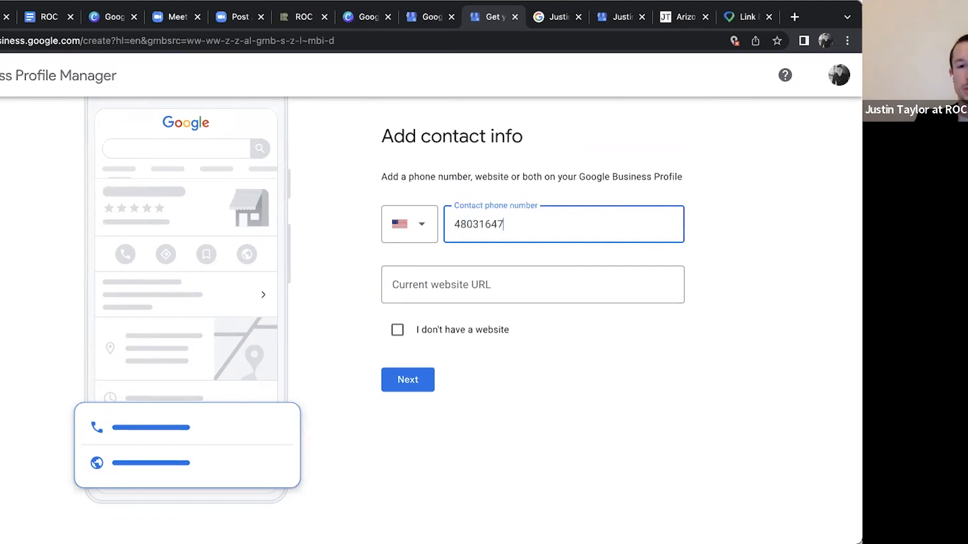
click(732, 204)
Set the current website URL to explorearizonaliving.com and submit the contact info
click(481, 277)
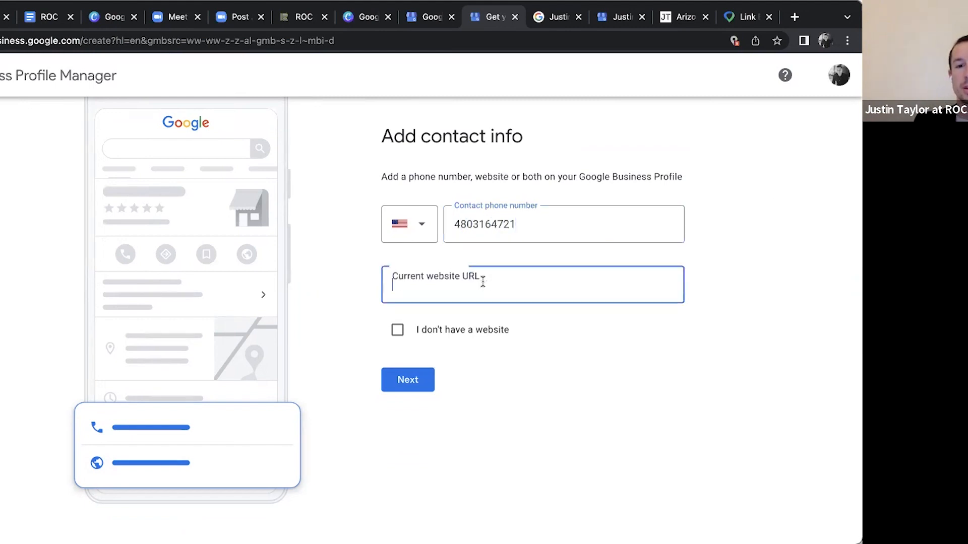
text(exploreari)
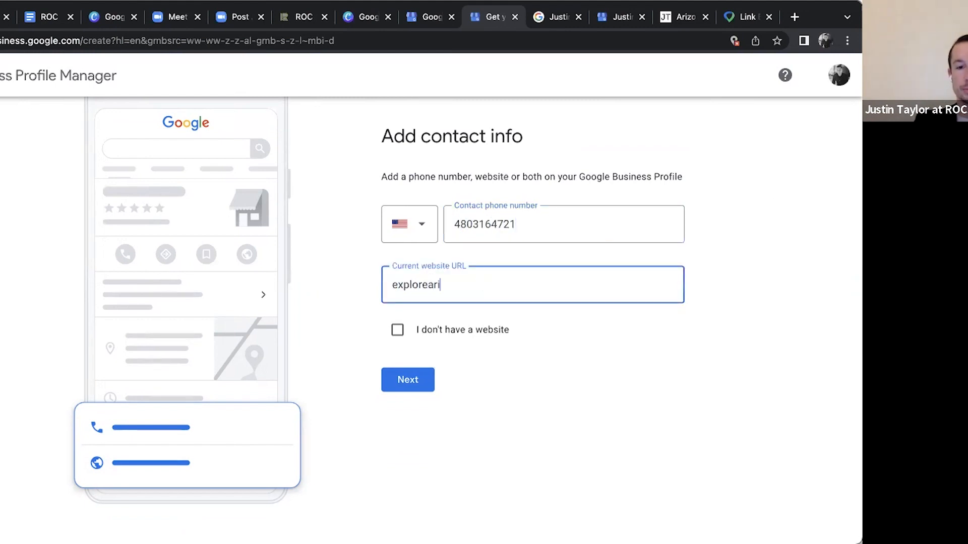
text(zonaliving.com)
click(747, 212)
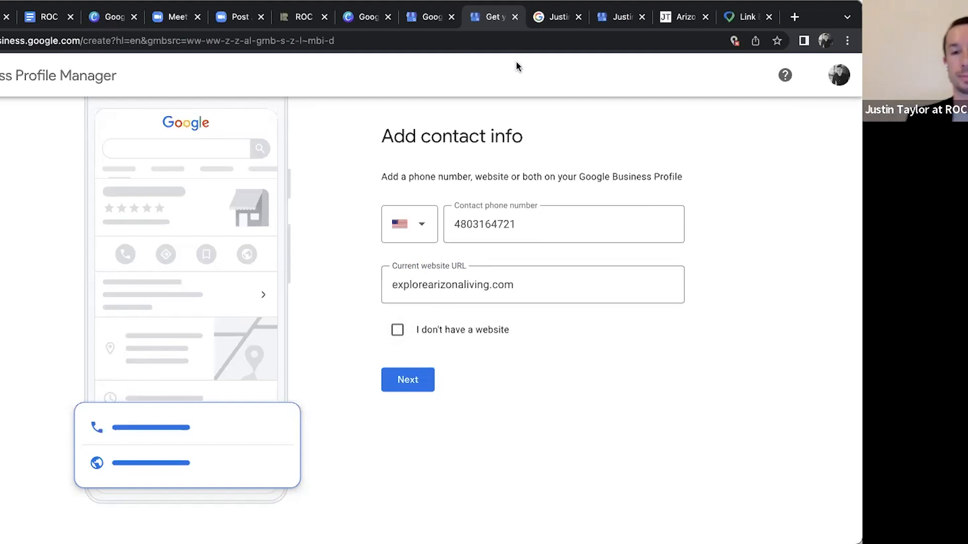
click(416, 387)
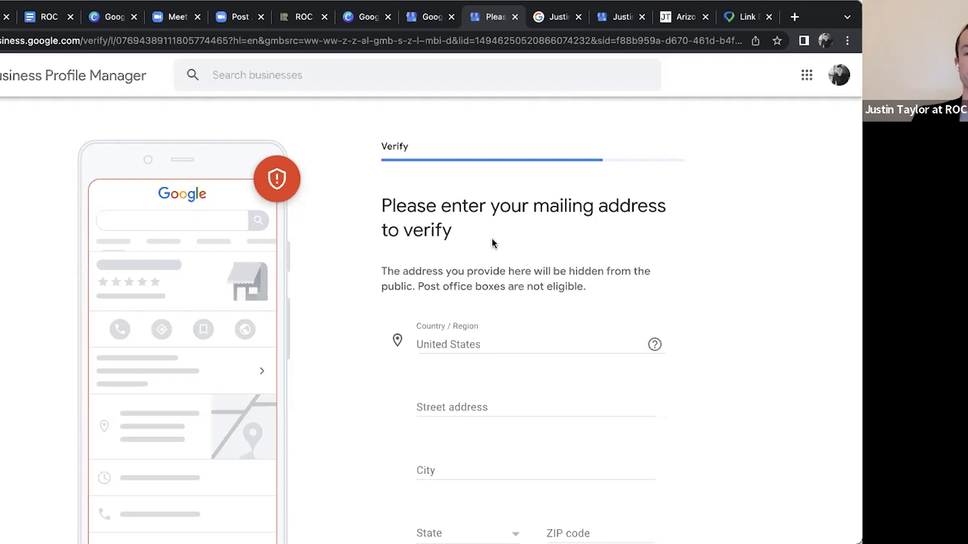
Examine the mailing address verification form, including its privacy note, the country help and the address fields
scroll(492, 242, down, 2)
scroll(491, 242, up, 1)
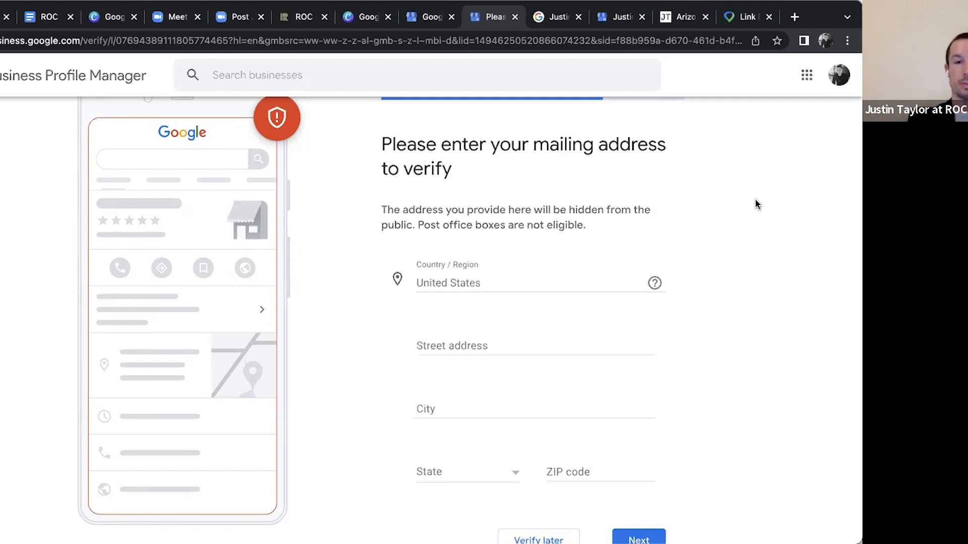
scroll(721, 200, down, 3)
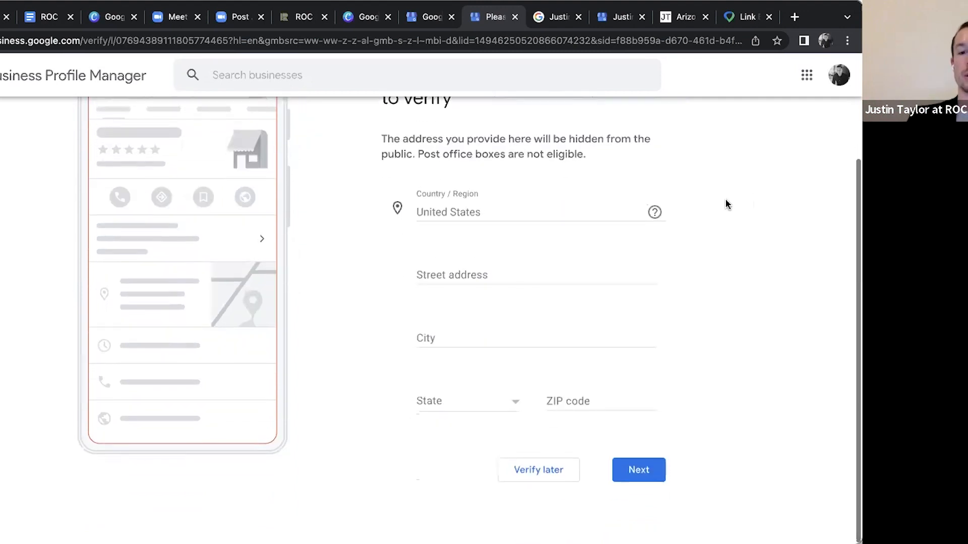
scroll(726, 203, up, 3)
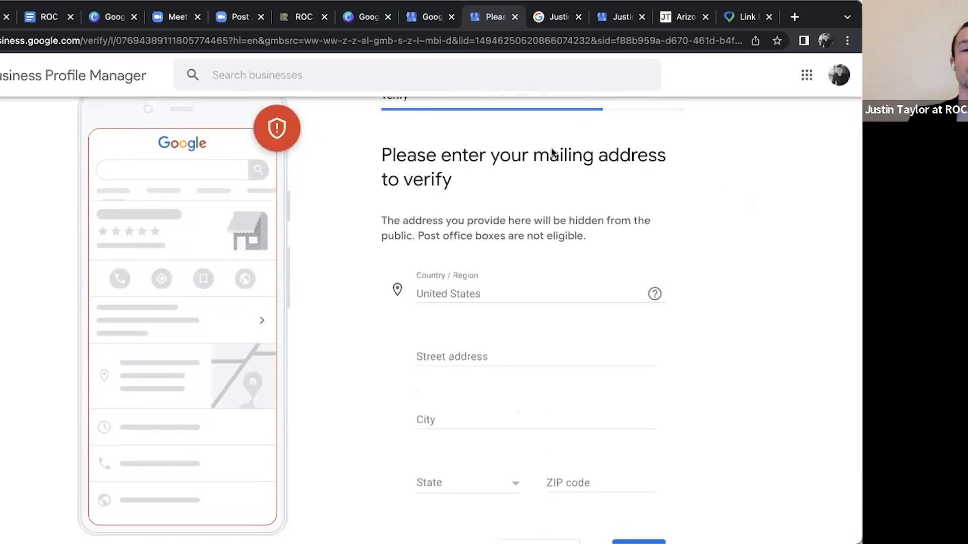
scroll(430, 219, up, 2)
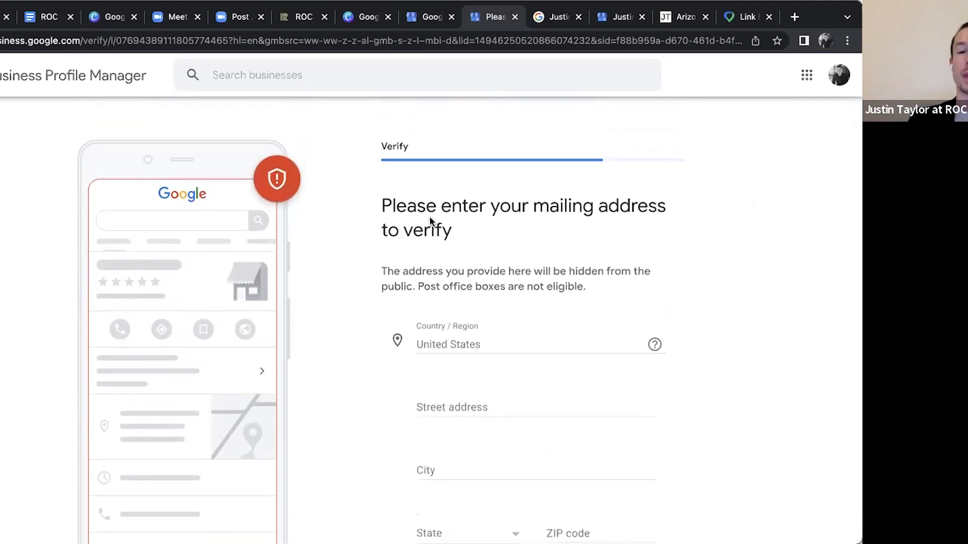
scroll(430, 220, down, 1)
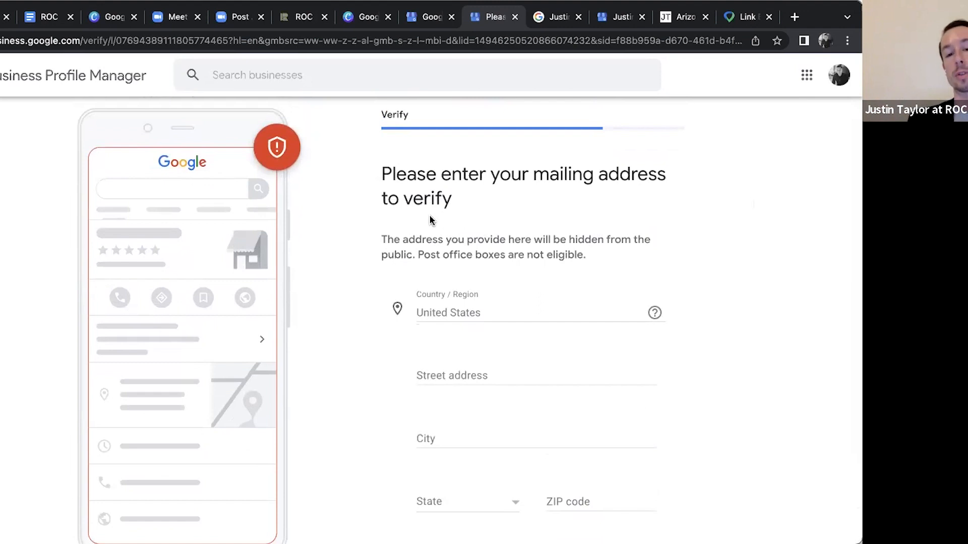
scroll(430, 221, down, 3)
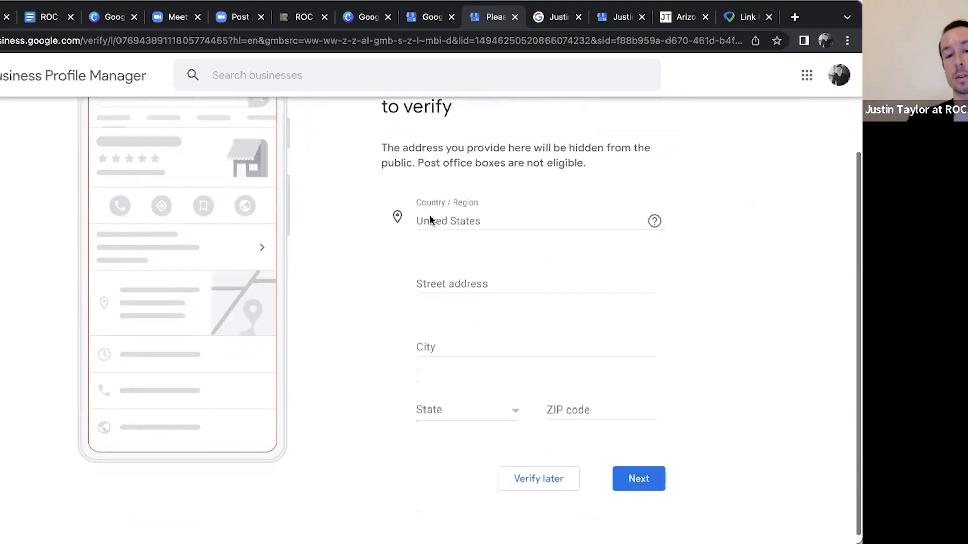
click(505, 272)
click(723, 259)
click(647, 215)
scroll(647, 215, up, 2)
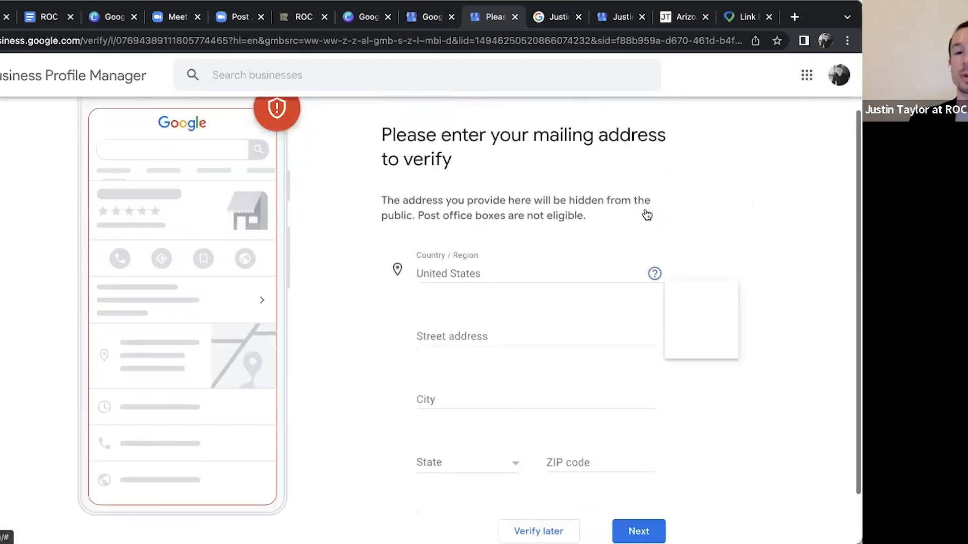
scroll(647, 216, up, 2)
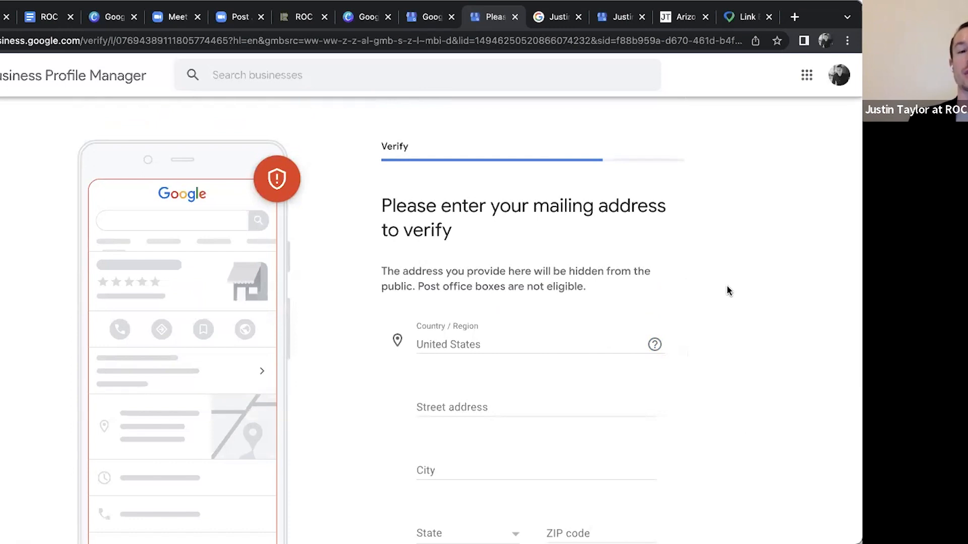
scroll(727, 291, down, 2)
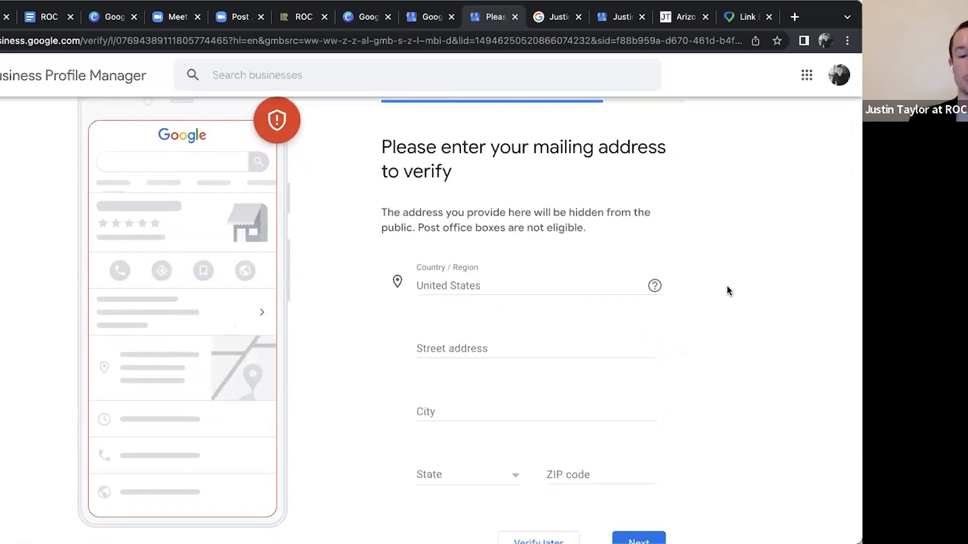
scroll(727, 291, up, 1)
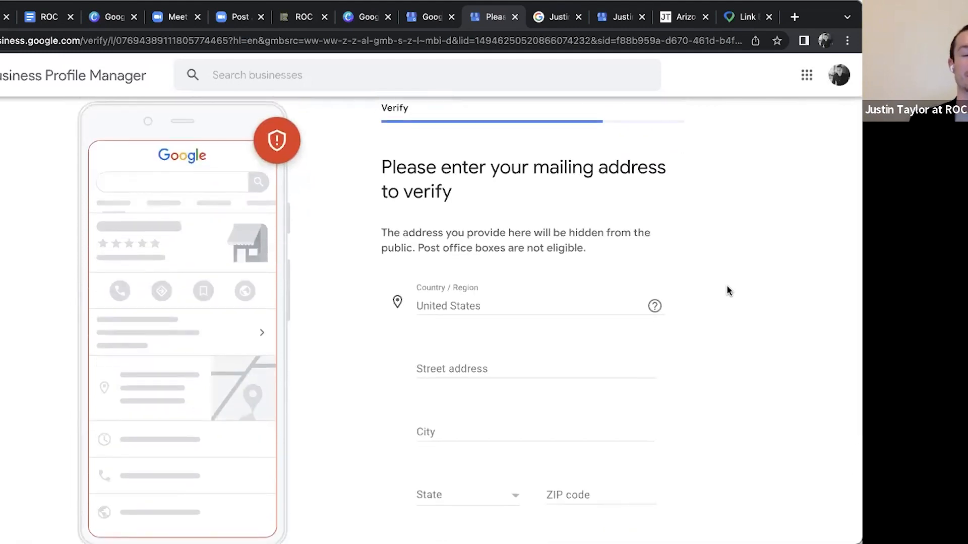
Fill in the mailing address for verification with the saved street address, city and ZIP code, set the state to Arizona, and submit it
scroll(728, 291, down, 3)
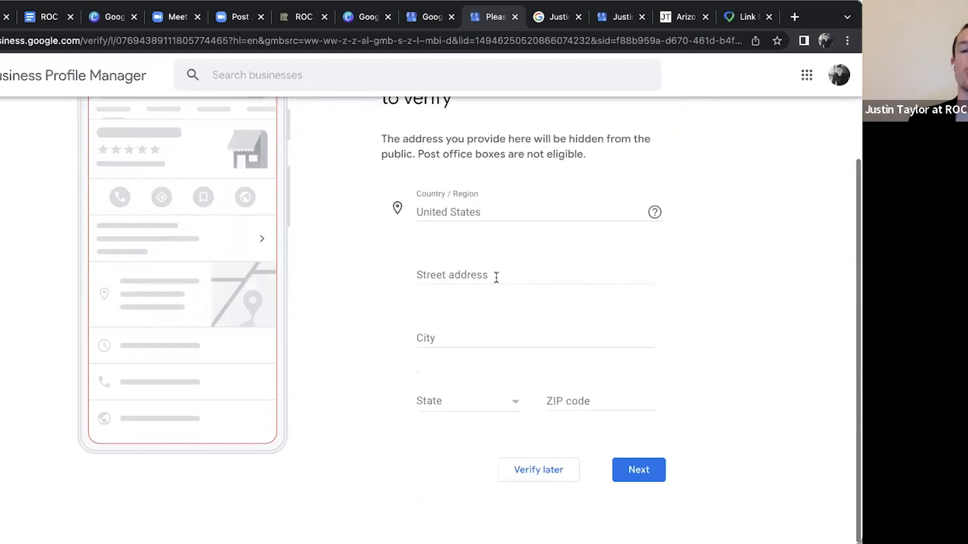
click(496, 277)
click(510, 305)
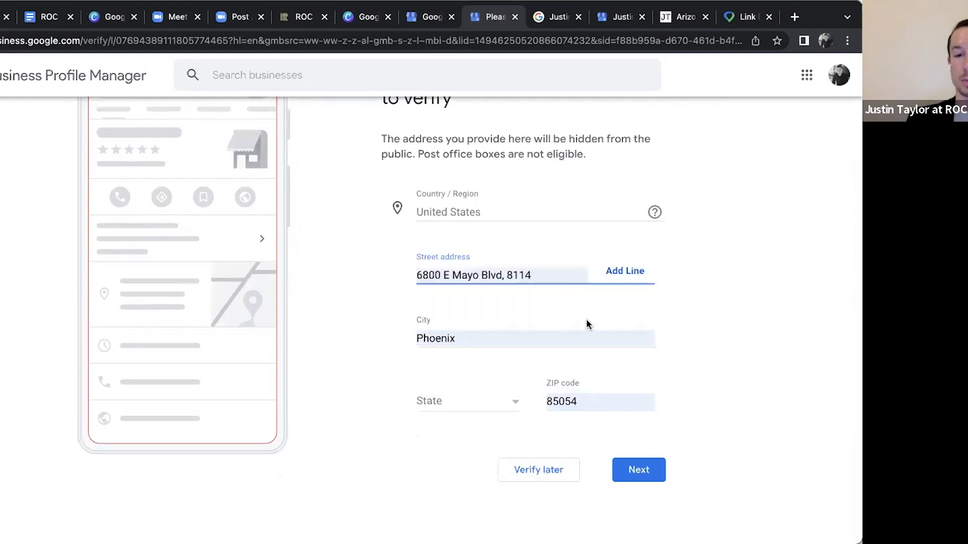
click(466, 401)
scroll(455, 454, down, 1)
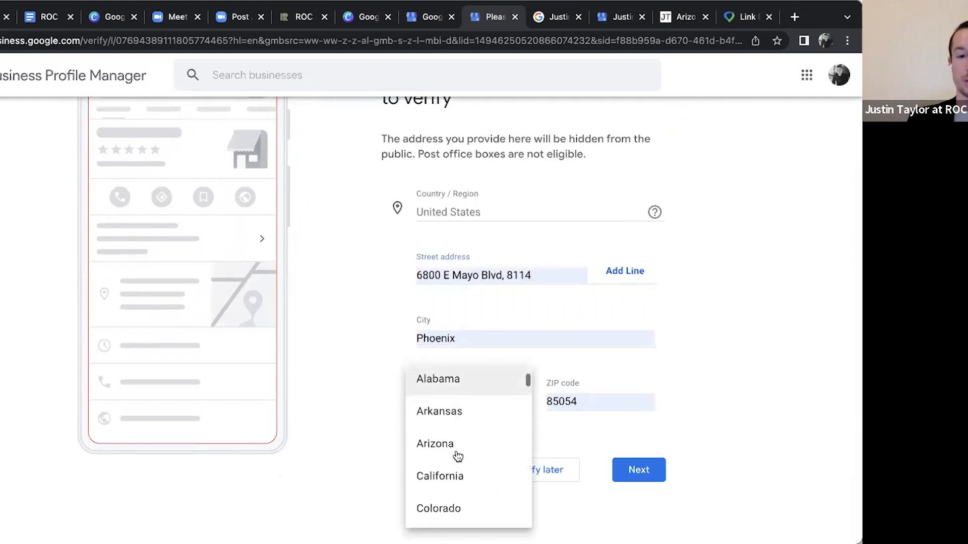
click(456, 440)
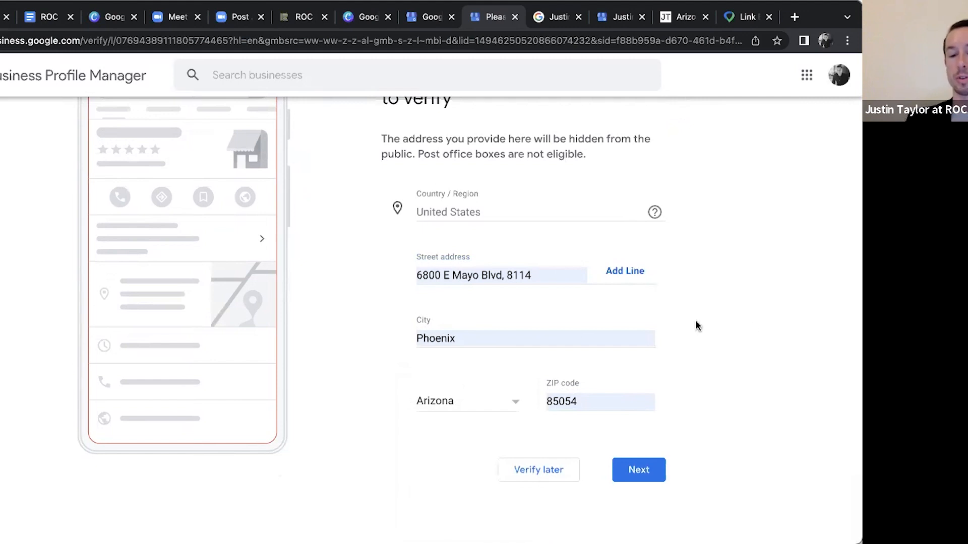
click(641, 470)
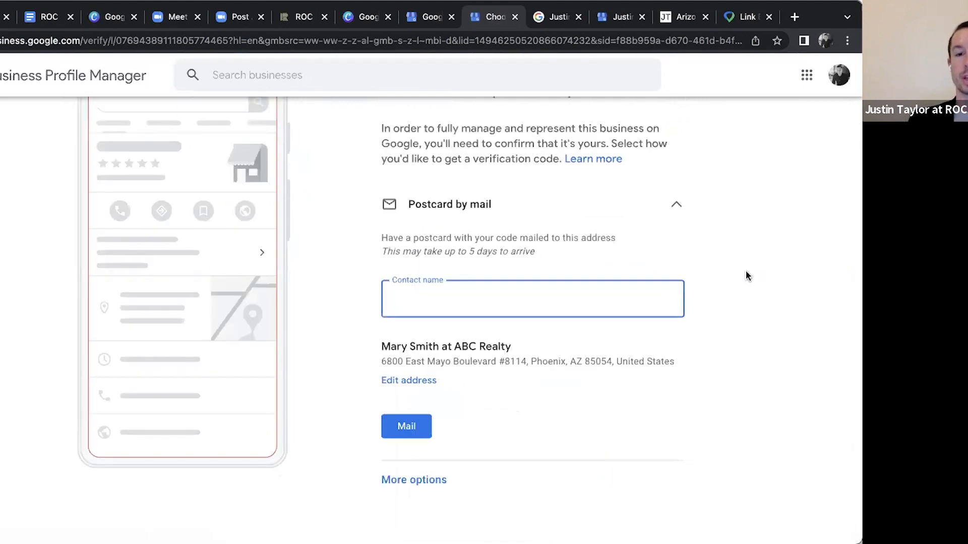
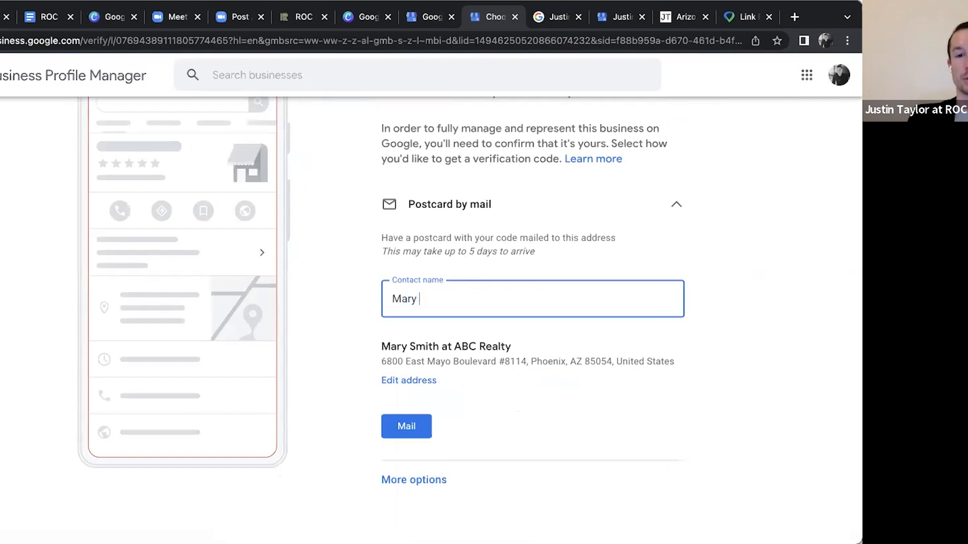
Enter the contact's full name, request the verification postcard by mail, and continue to the profile customization
click(515, 320)
scroll(514, 313, up, 1)
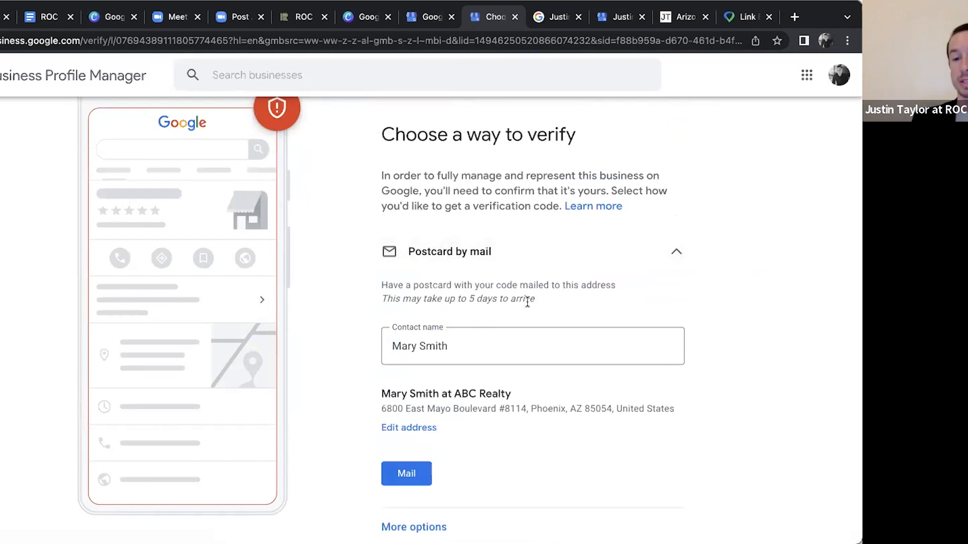
scroll(528, 300, down, 1)
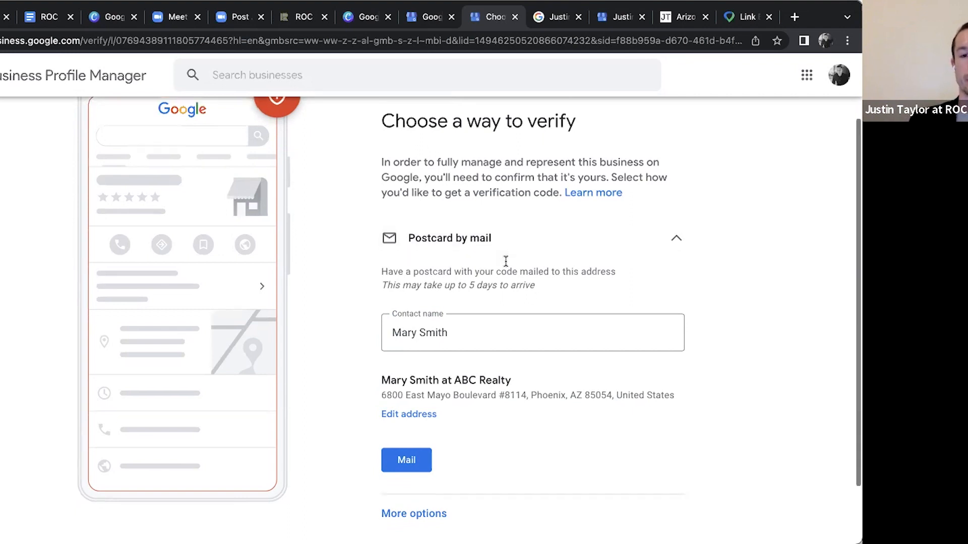
scroll(505, 263, down, 1)
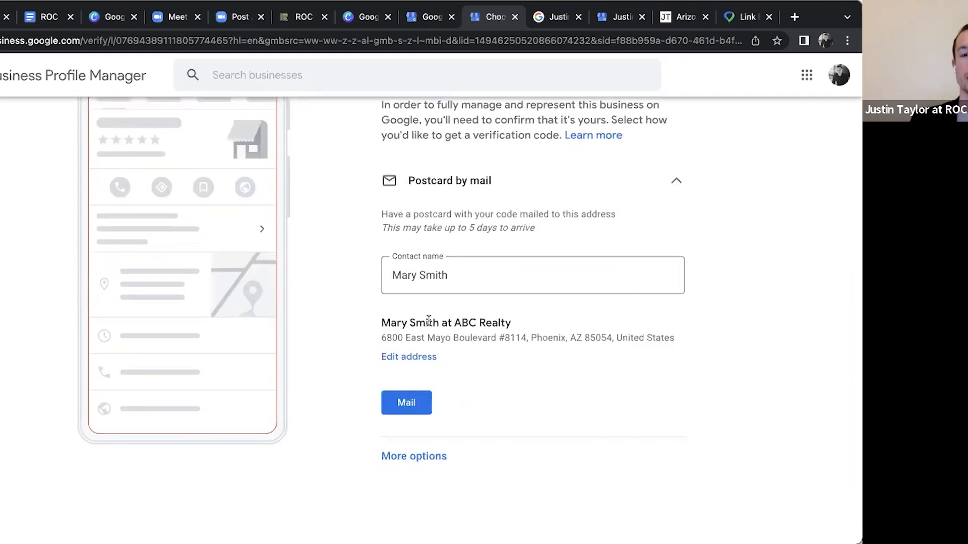
scroll(391, 292, down, 1)
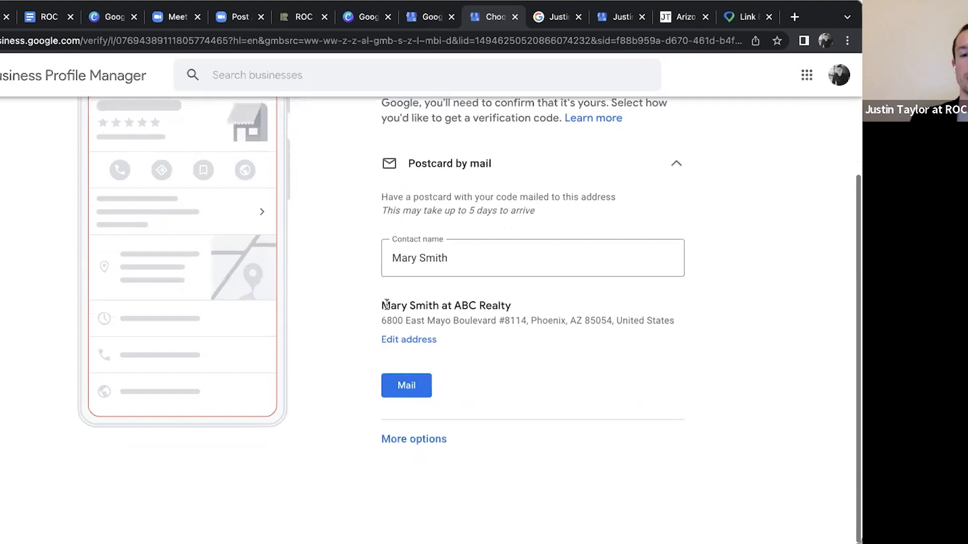
click(409, 394)
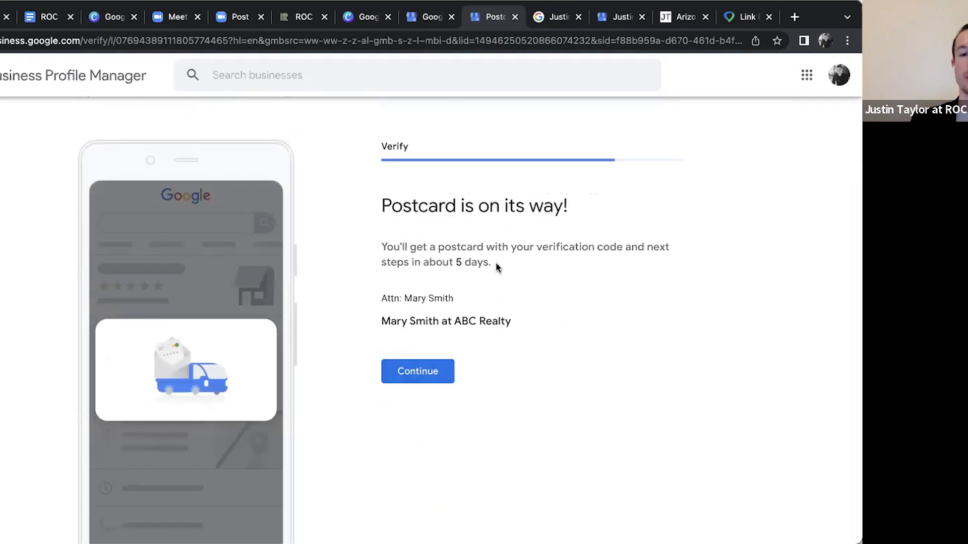
click(418, 372)
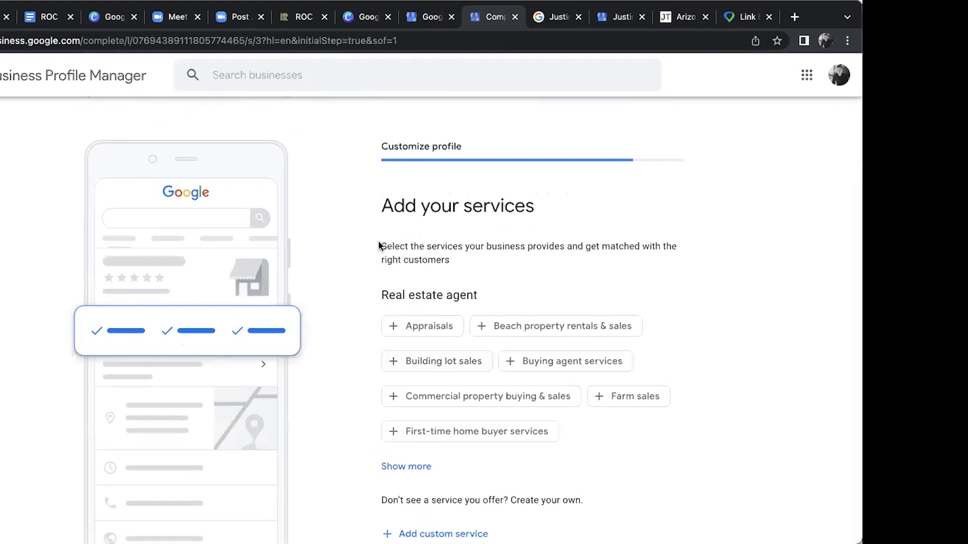
Add First-time home buyer services and Buying agent services to the real estate agent services
scroll(379, 246, down, 2)
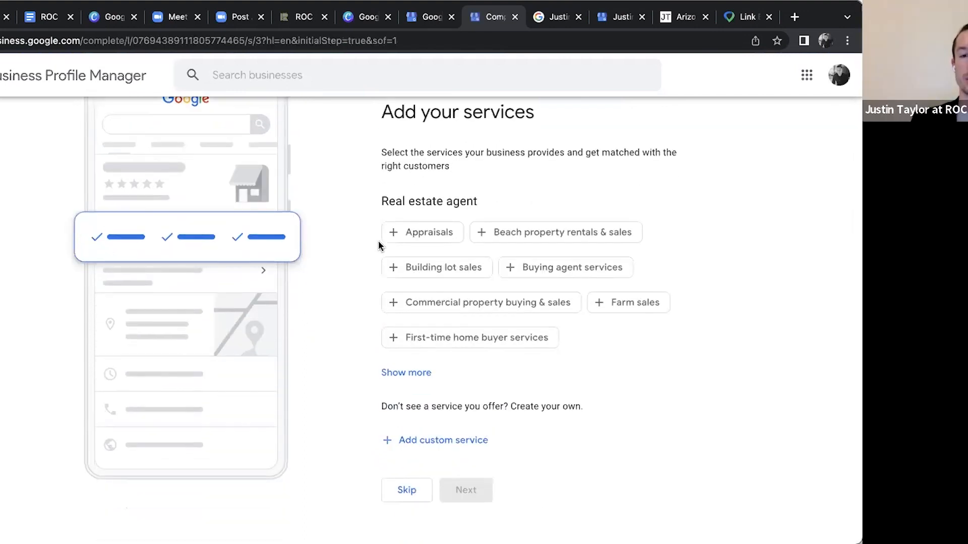
scroll(378, 240, down, 1)
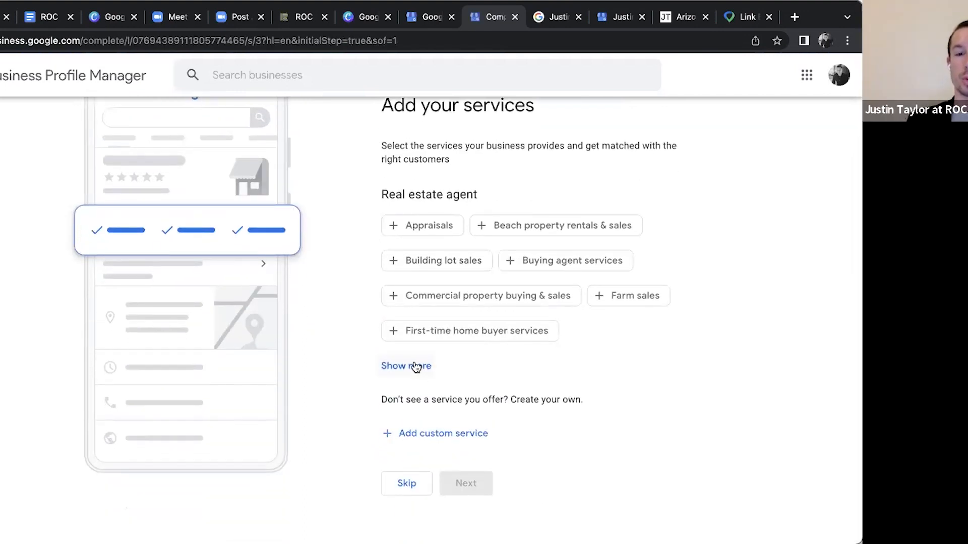
click(494, 342)
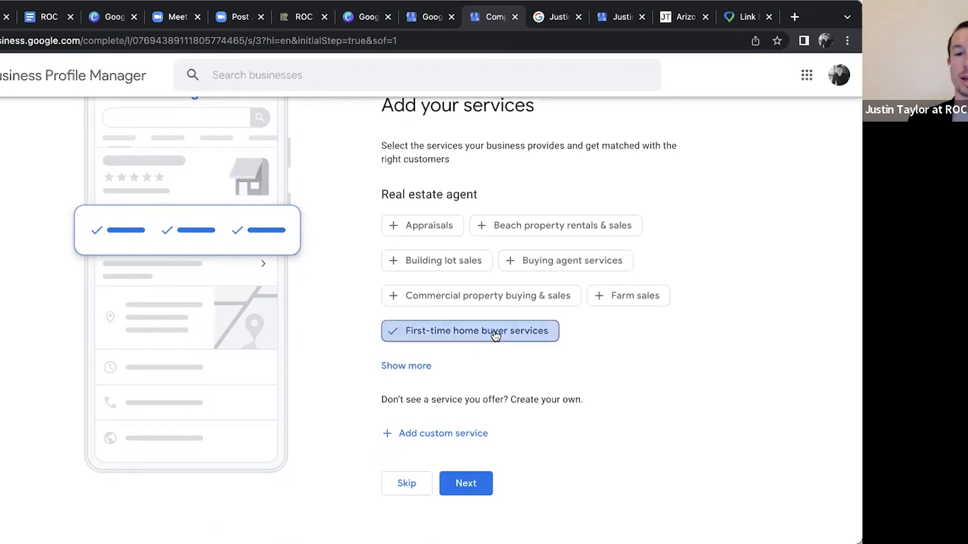
click(549, 273)
Expand the full list of suggested services and add Seller's agent services
click(418, 366)
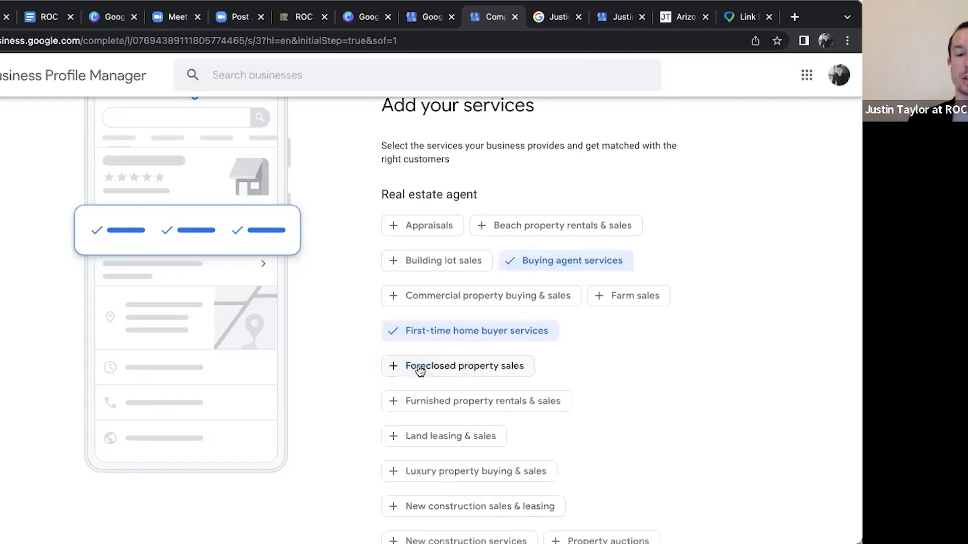
scroll(511, 321, down, 5)
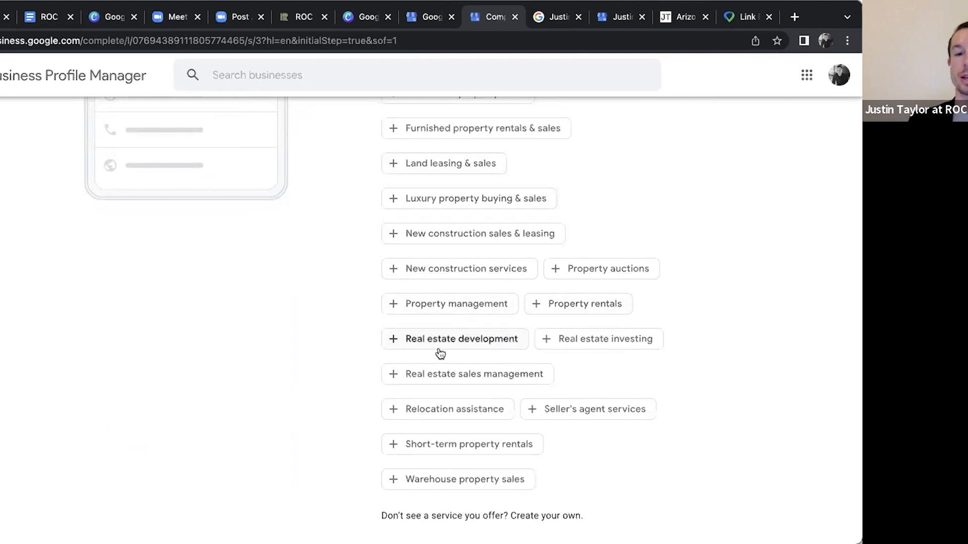
scroll(440, 353, down, 2)
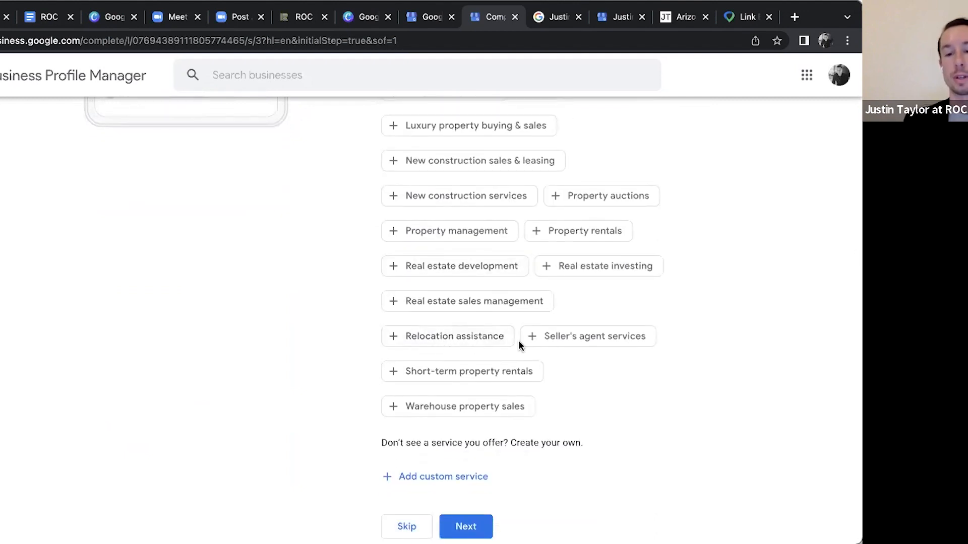
scroll(540, 333, down, 2)
click(624, 295)
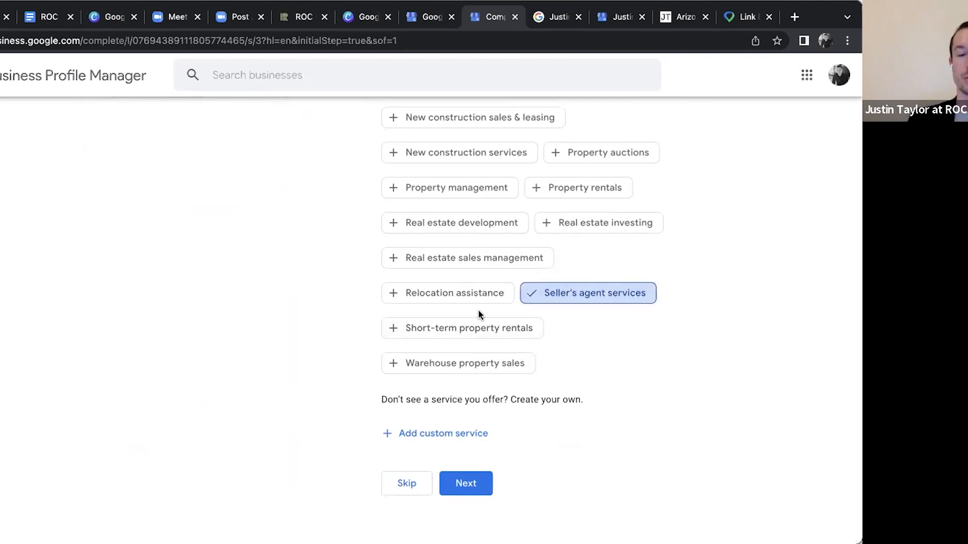
scroll(489, 293, up, 5)
scroll(486, 291, down, 5)
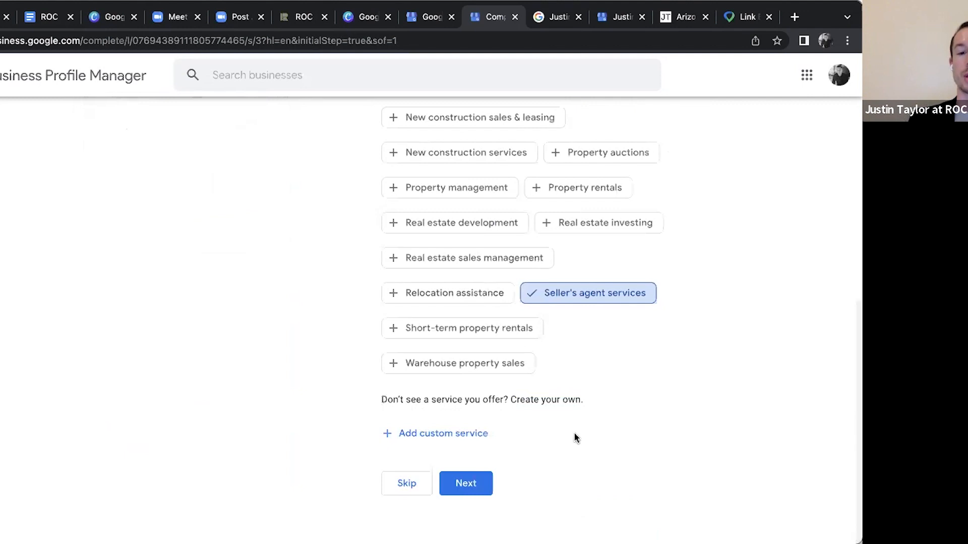
Add a custom service named "New Home Sales" to the real estate agent services
click(426, 437)
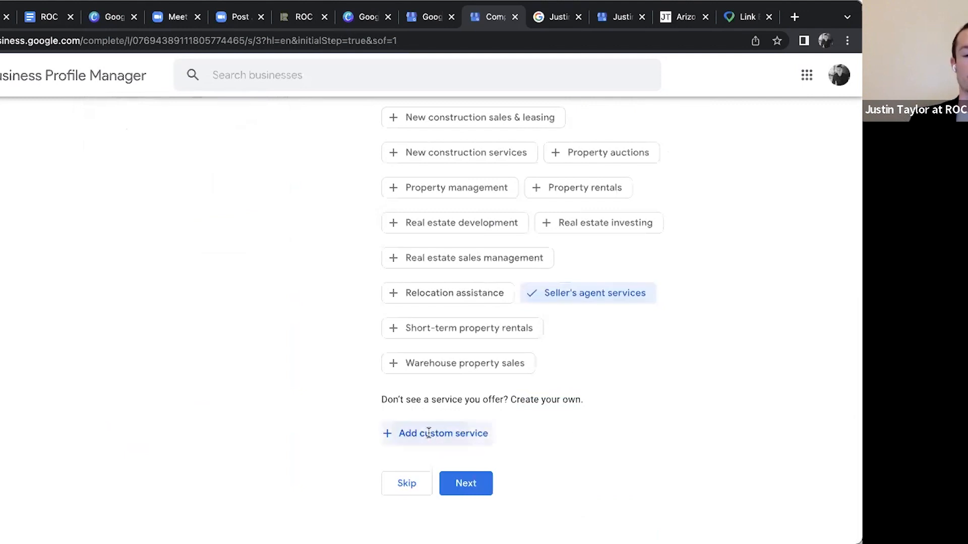
scroll(443, 344, up, 10)
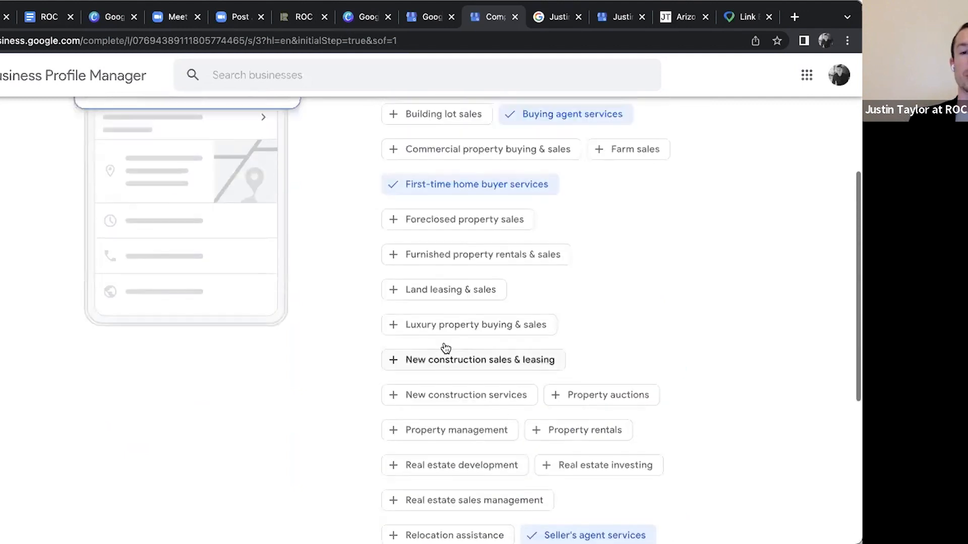
scroll(441, 320, down, 10)
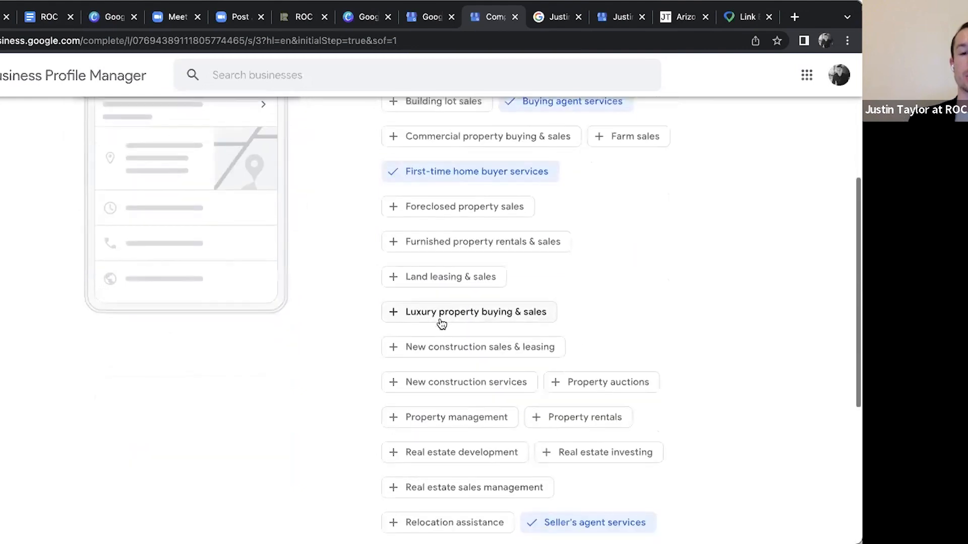
text(New Home)
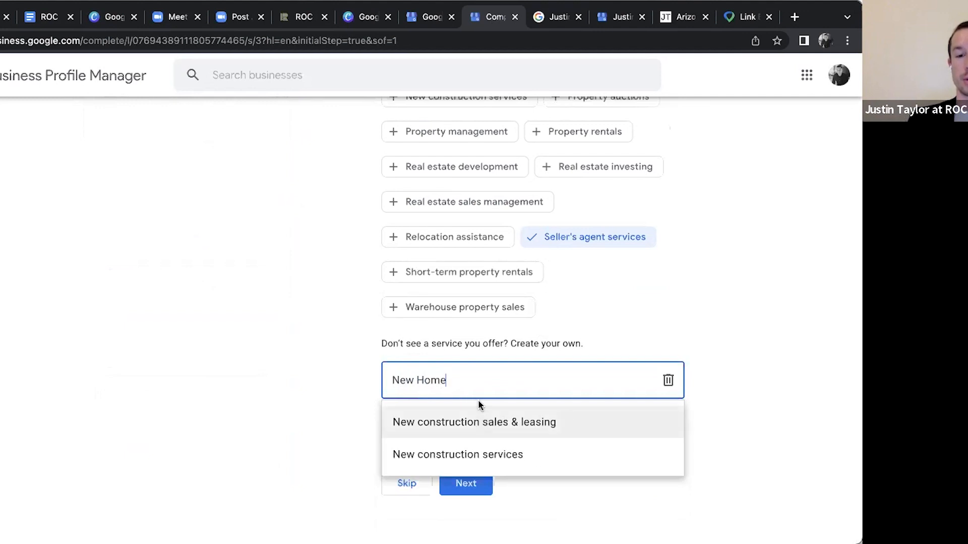
text( Sales)
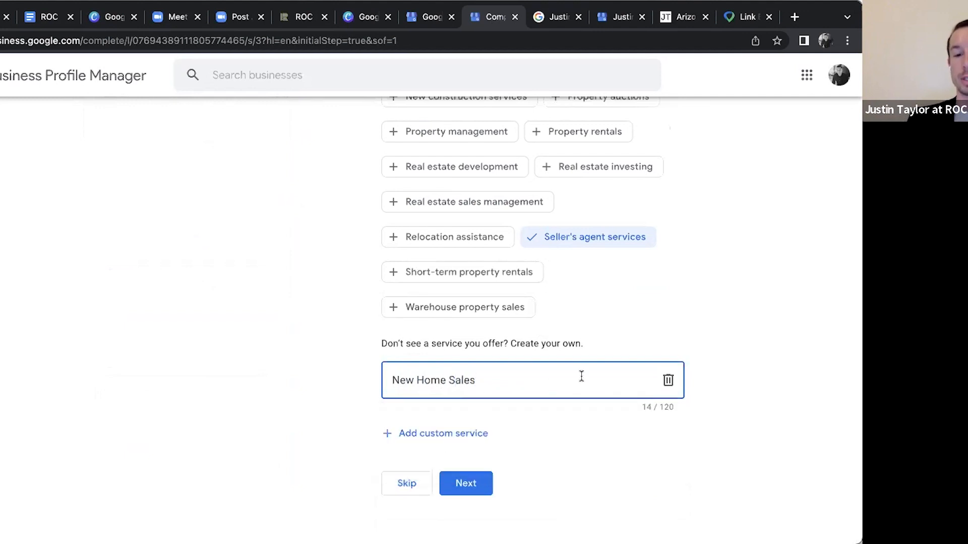
Add another custom service entry, leave it blank, and continue to the business hours
click(607, 404)
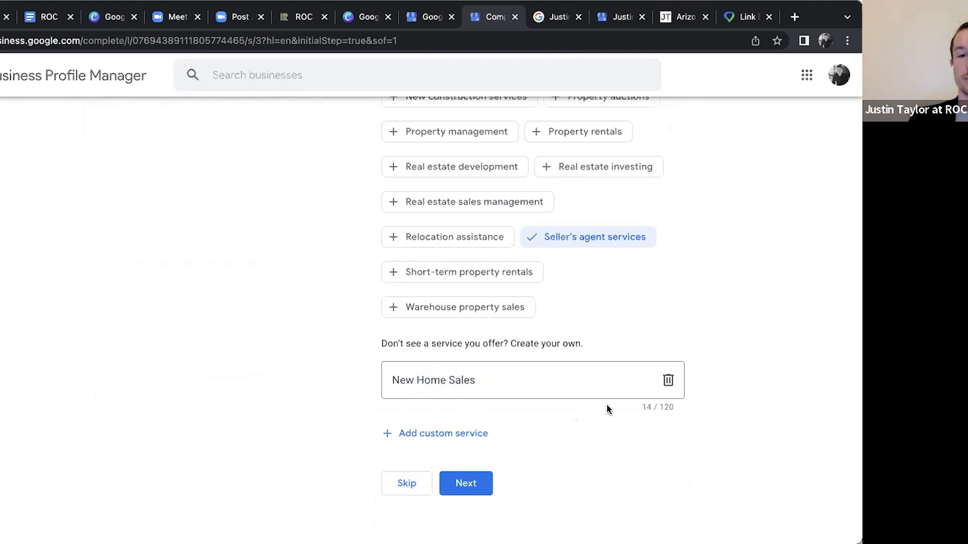
click(464, 433)
scroll(499, 348, down, 1)
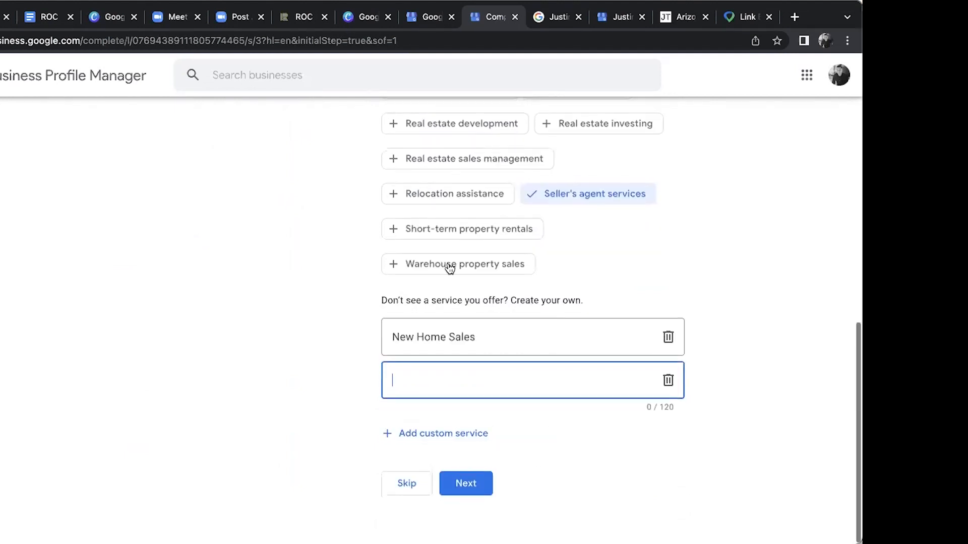
scroll(498, 254, up, 3)
scroll(498, 253, down, 4)
click(471, 481)
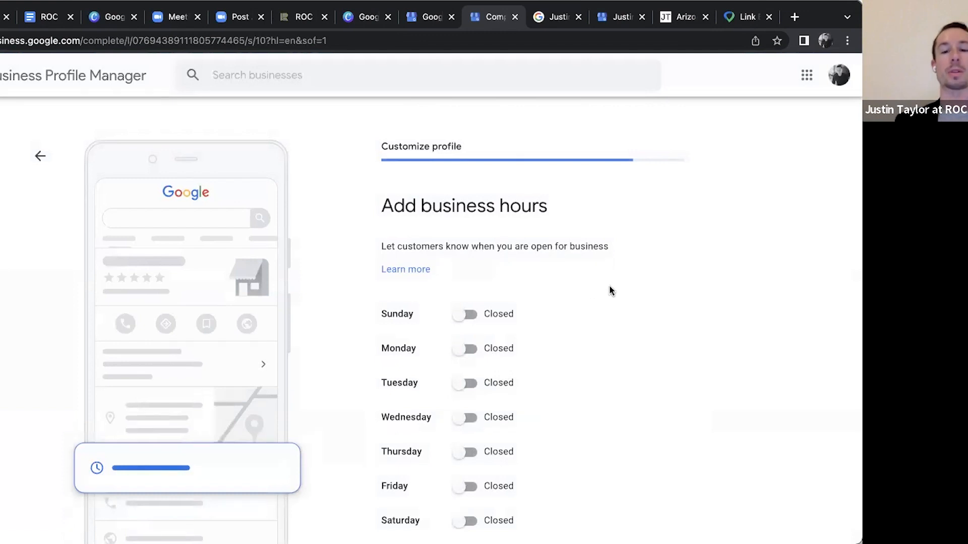
Mark Sunday as open and set its hours to 24 hours
scroll(609, 289, down, 3)
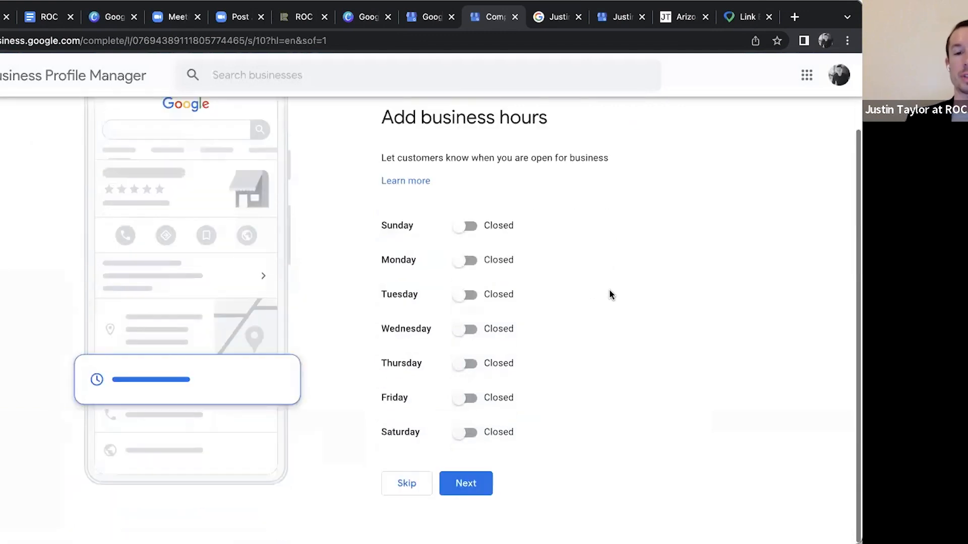
click(468, 226)
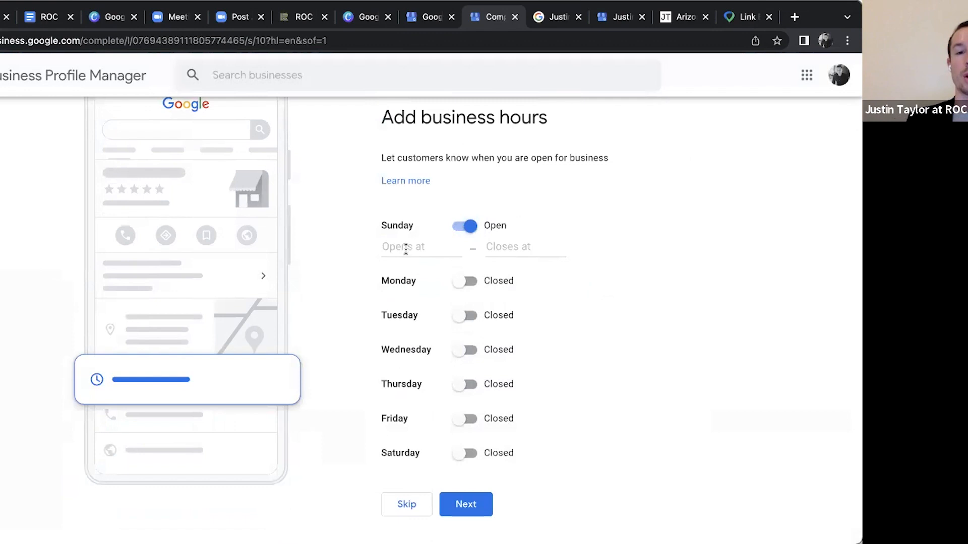
click(406, 248)
click(519, 247)
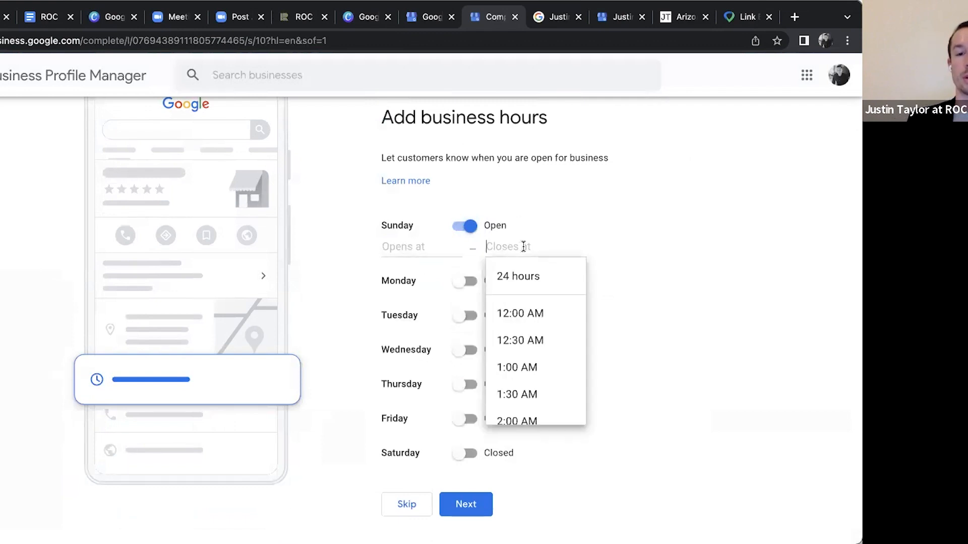
click(417, 249)
click(428, 278)
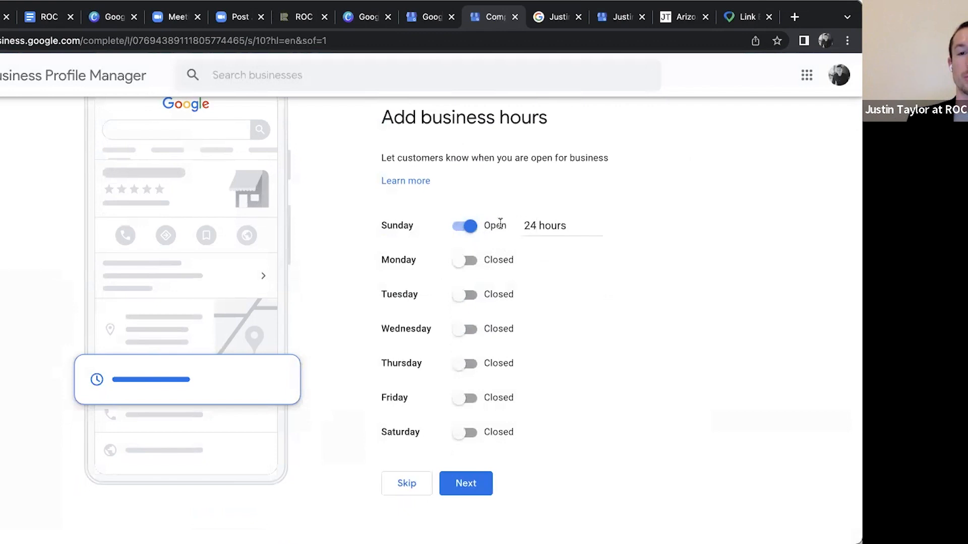
Change Sunday's hours to open at 7:00 AM and close at 8:30 AM
click(557, 225)
scroll(423, 335, down, 6)
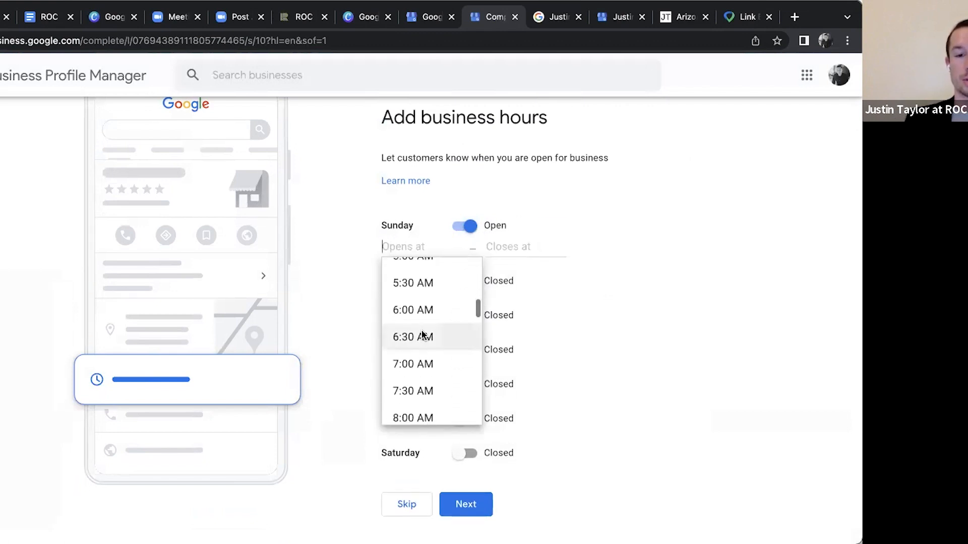
scroll(415, 353, down, 1)
click(419, 339)
click(520, 250)
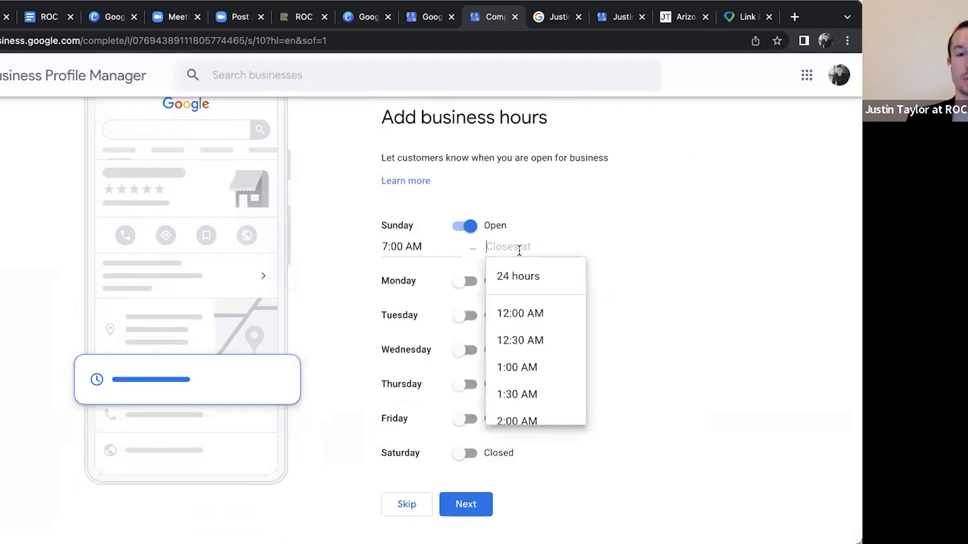
scroll(519, 341, down, 8)
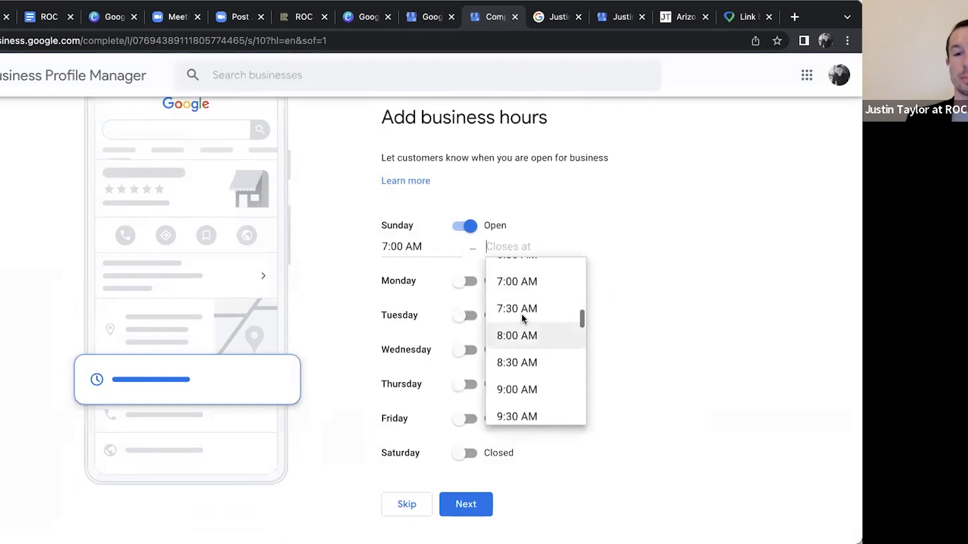
click(527, 363)
click(527, 363)
scroll(529, 255, down, 1)
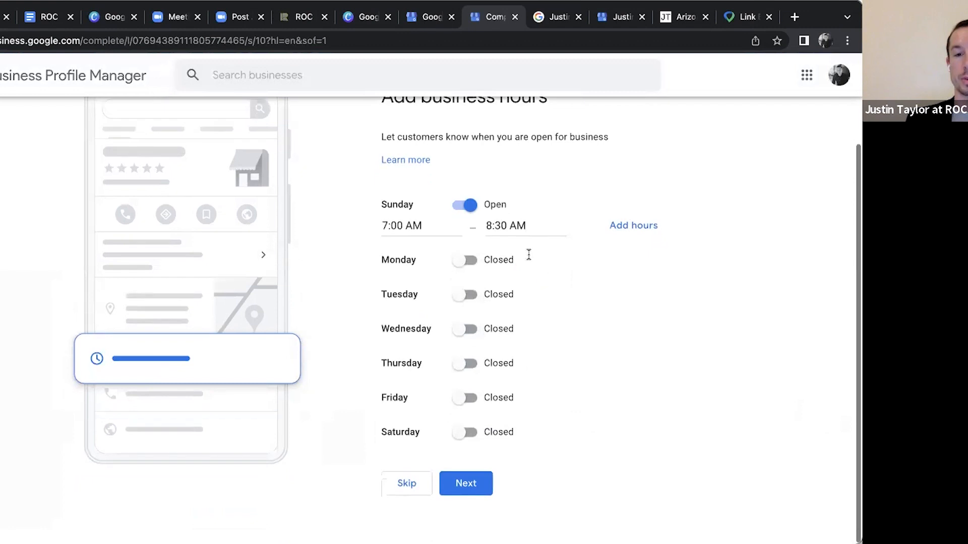
Correct Sunday's closing time to 8:00 PM
click(527, 226)
key(BackSpace)
key(BackSpace)
key(BackSpace)
key(BackSpace)
key(BackSpace)
key(BackSpace)
key(BackSpace)
scroll(540, 303, down, 3)
scroll(540, 302, down, 15)
scroll(529, 343, down, 2)
click(530, 341)
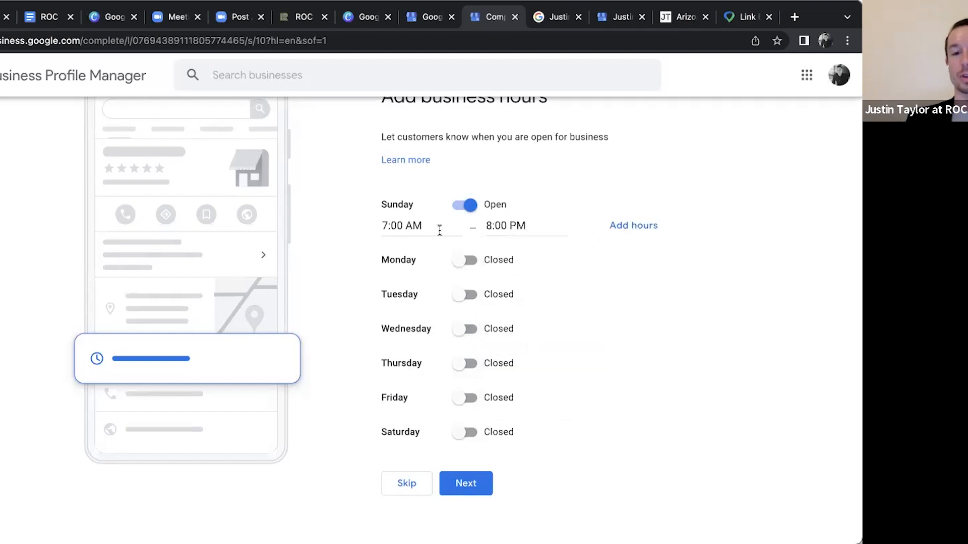
Mark Monday, Tuesday, Wednesday, Thursday and Friday as open in the business hours
click(460, 262)
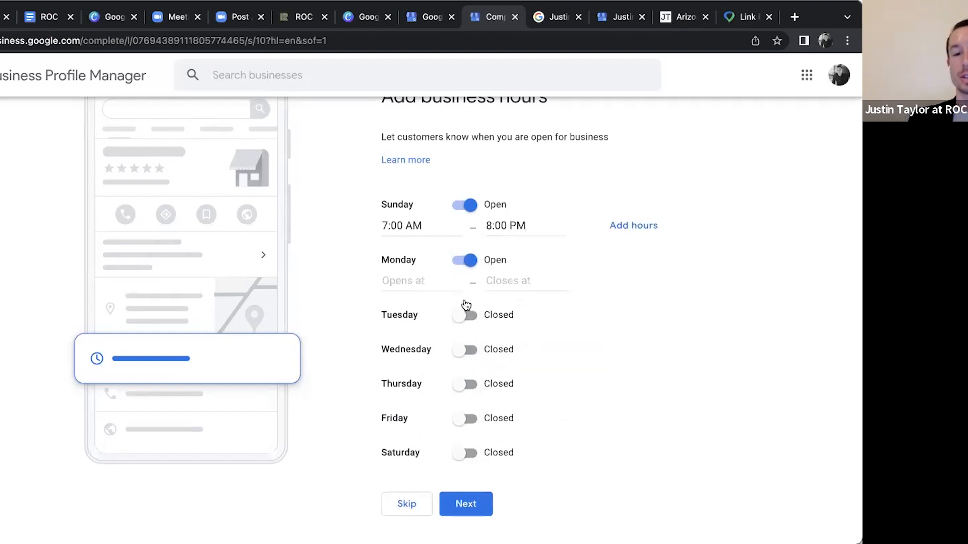
click(466, 314)
click(468, 370)
click(468, 426)
scroll(468, 430, down, 1)
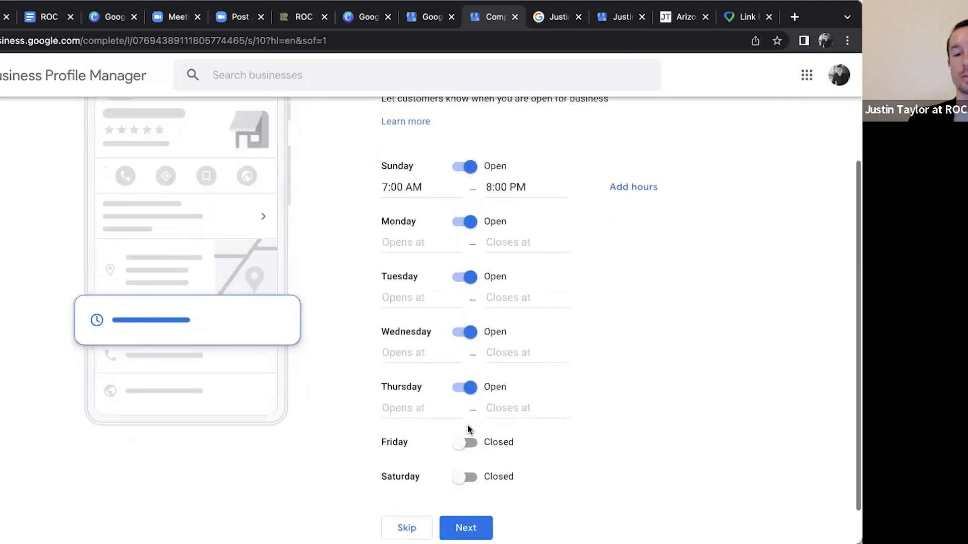
click(469, 403)
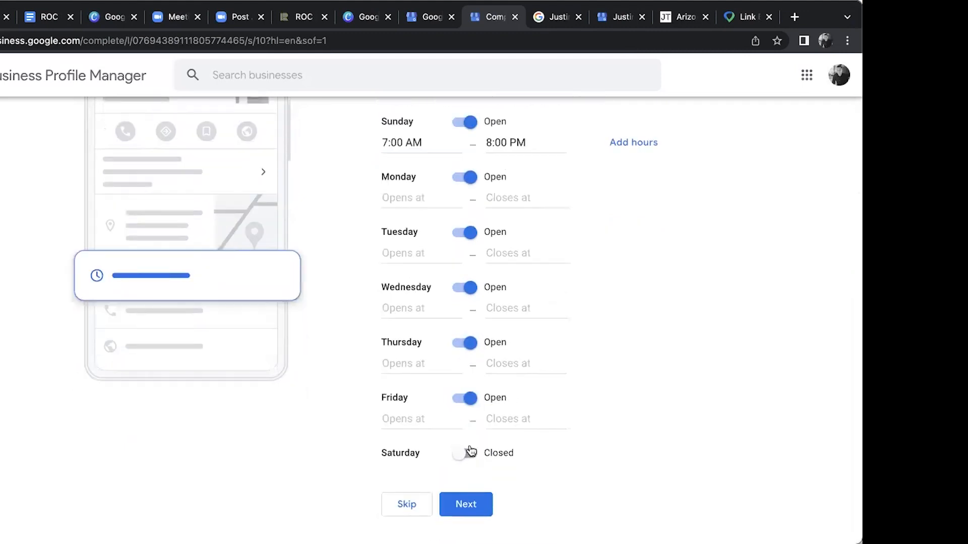
scroll(480, 359, up, 1)
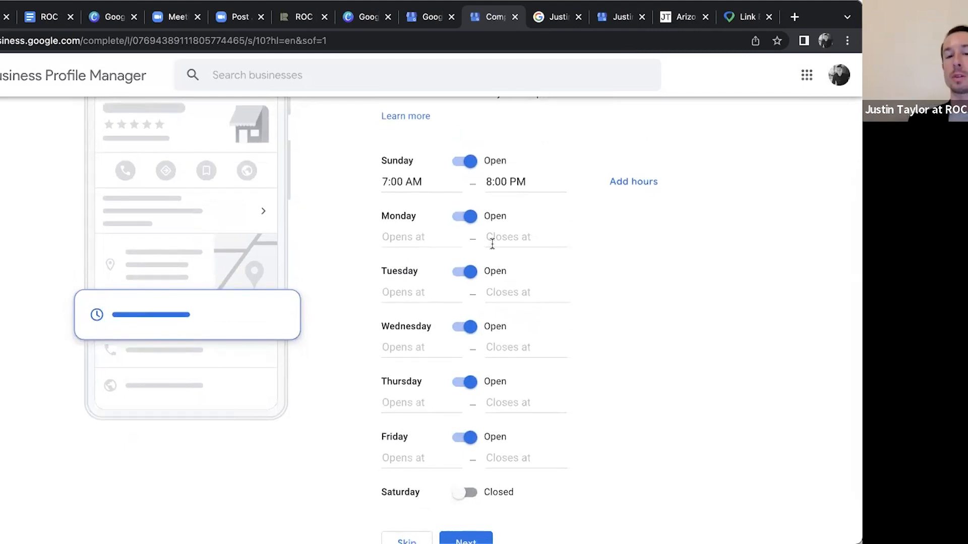
scroll(482, 323, down, 2)
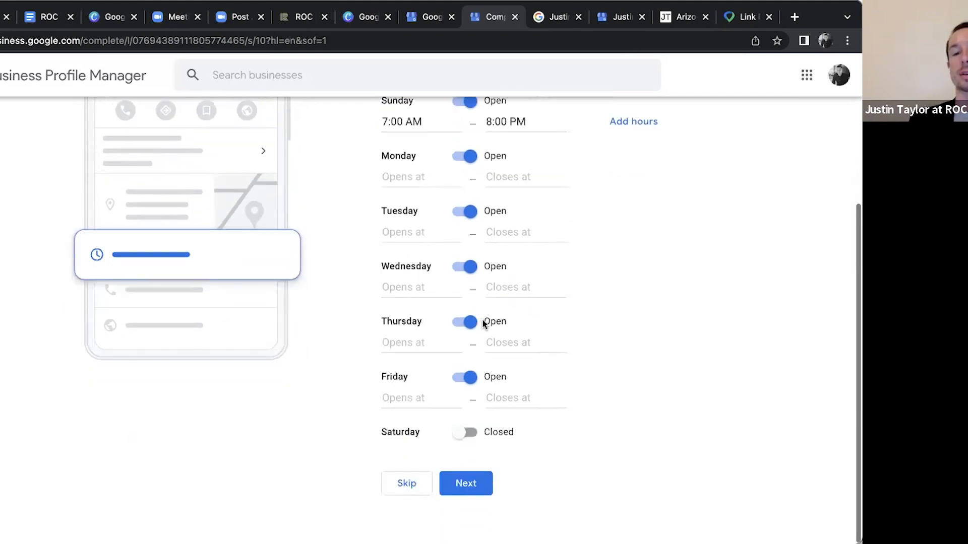
scroll(479, 384, up, 3)
Set the business hours for Monday and Tuesday to open 24 hours
click(470, 271)
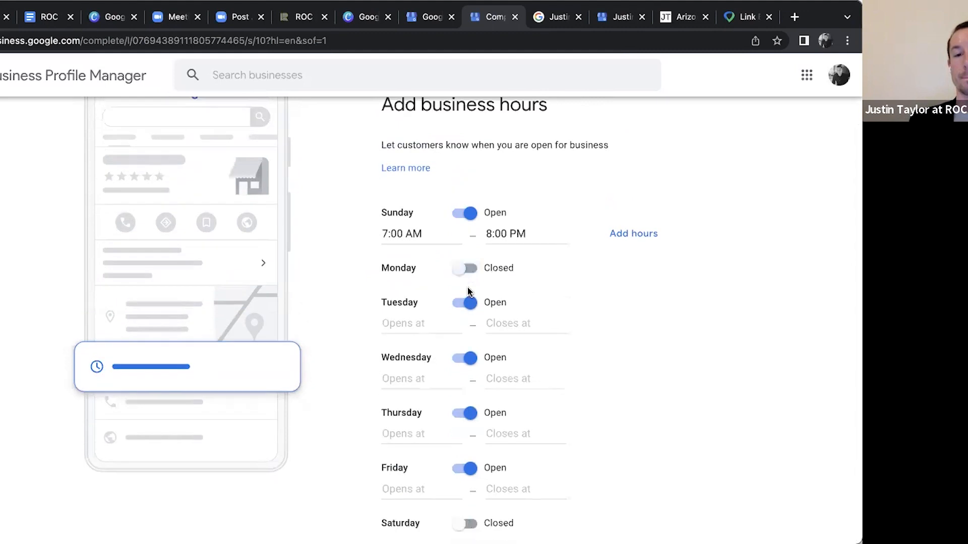
click(470, 302)
click(468, 269)
click(411, 288)
click(414, 318)
click(469, 303)
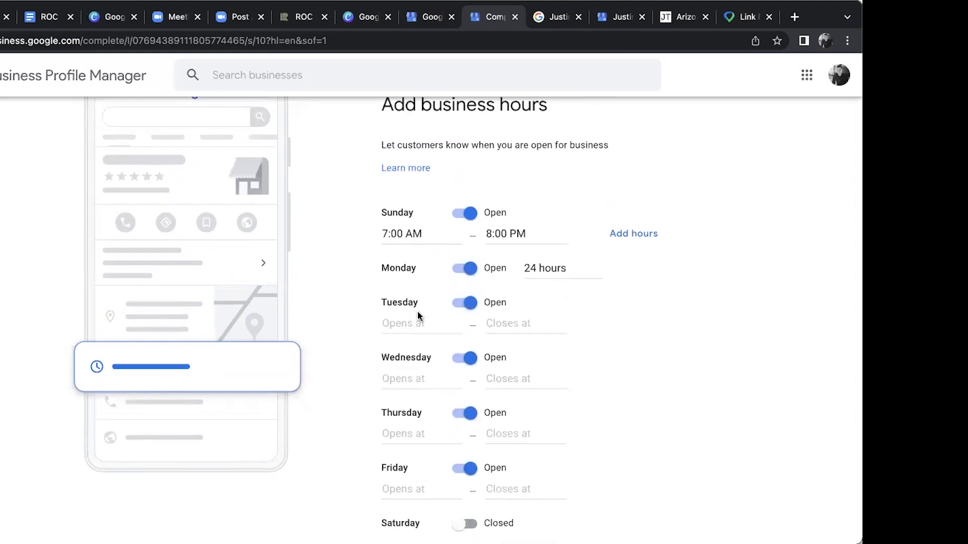
click(414, 321)
click(413, 352)
Set the business hours for Wednesday, Thursday and Friday to 24 hours
click(431, 358)
click(418, 387)
scroll(417, 387, down, 1)
click(418, 372)
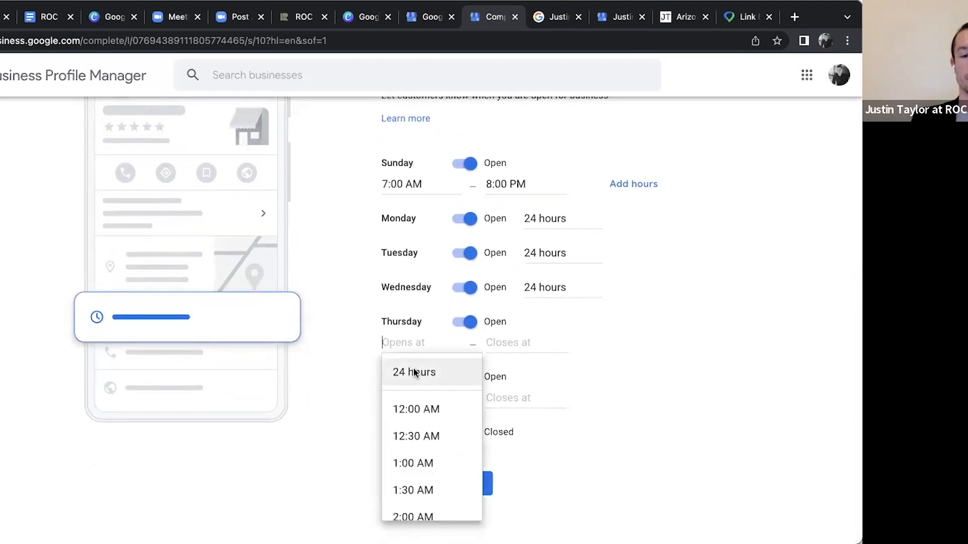
click(418, 383)
click(419, 398)
click(412, 428)
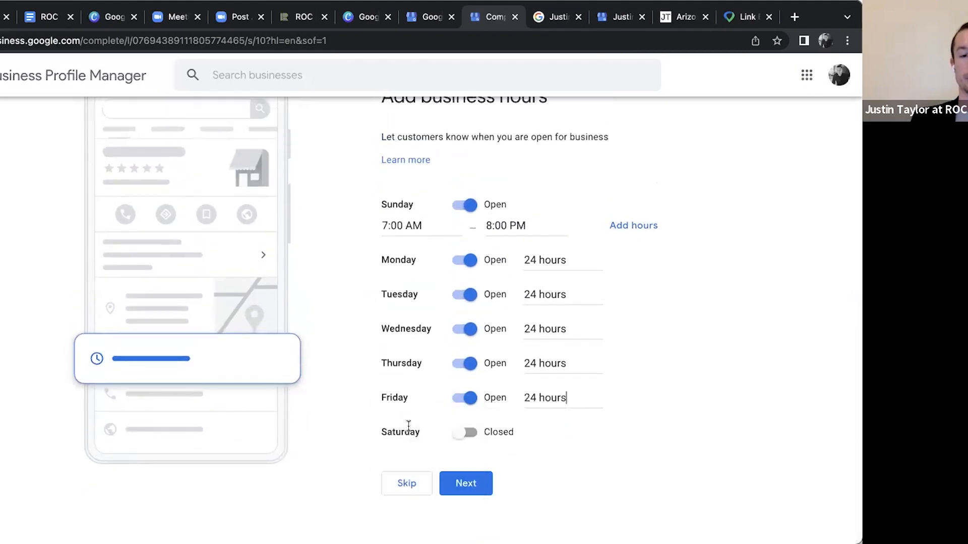
Mark Saturday as open and set its hours to 24 hours
click(459, 434)
click(403, 450)
click(405, 483)
click(432, 225)
click(638, 262)
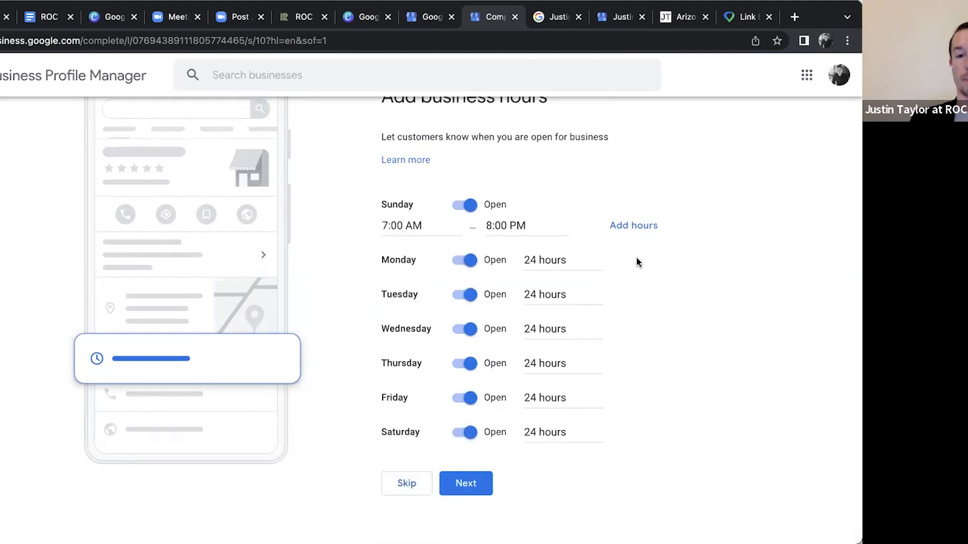
Submit the business hours, keep Accept Messages enabled, and continue to the business description
click(466, 483)
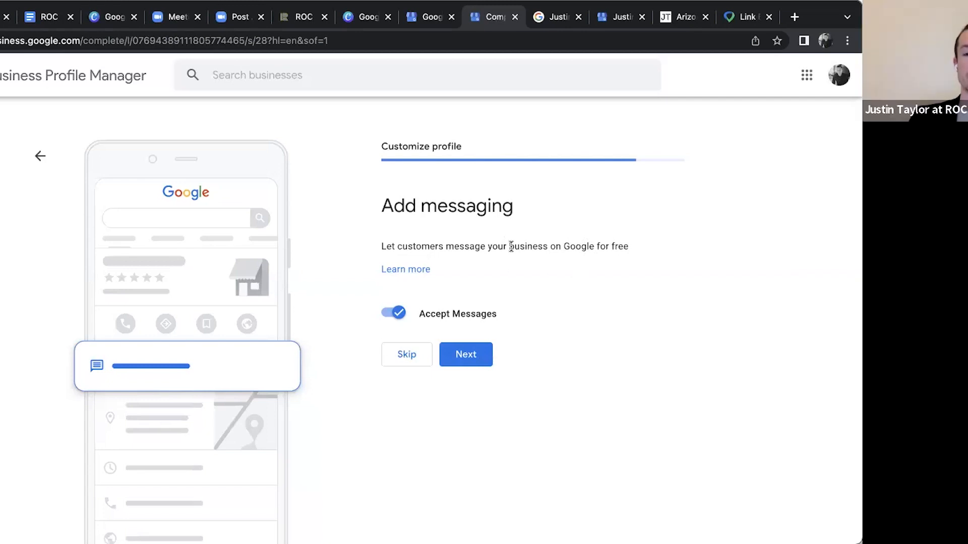
click(479, 361)
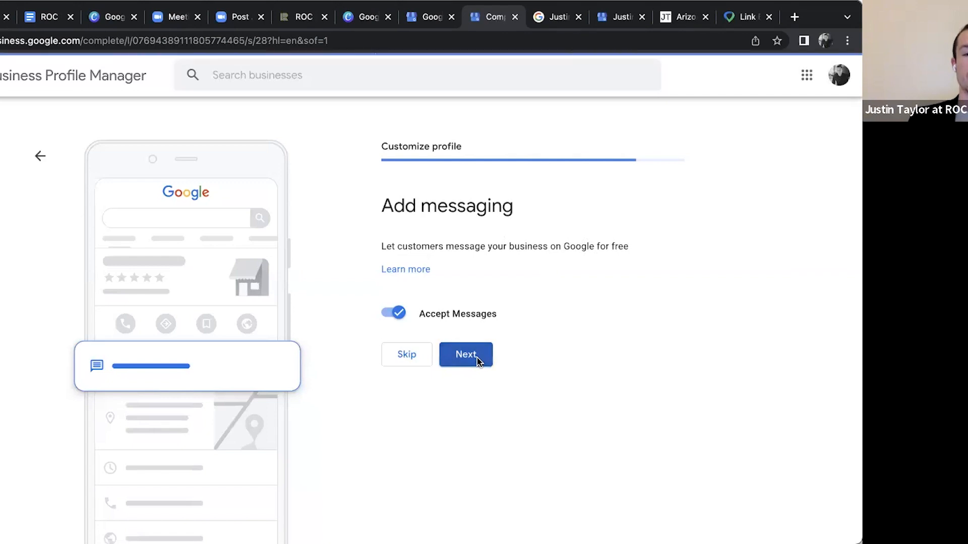
scroll(474, 218, down, 2)
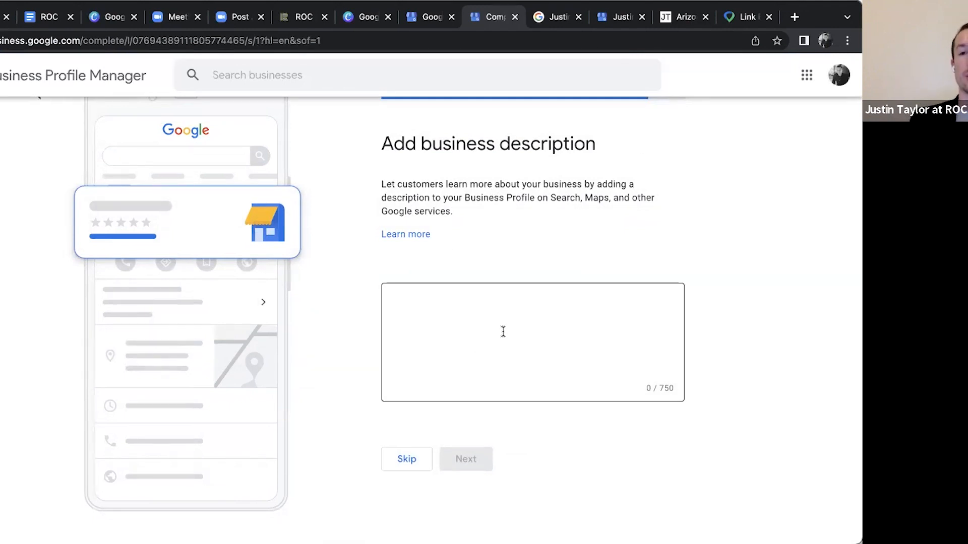
Switch to the agent's Arizona living website, open the Our Philosophy page, and copy the text below the Our Focus & Philosophy heading
click(685, 16)
scroll(494, 327, down, 15)
scroll(494, 327, up, 15)
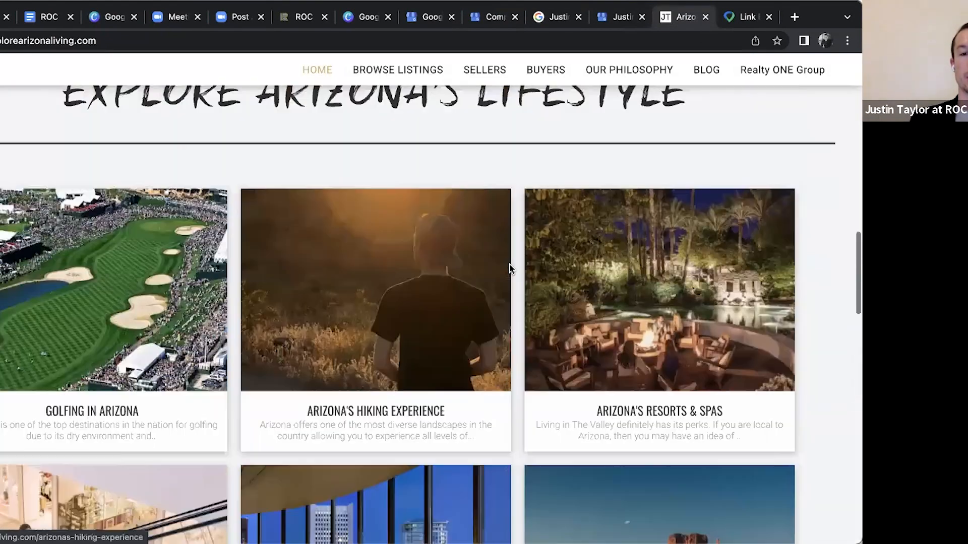
scroll(509, 269, up, 10)
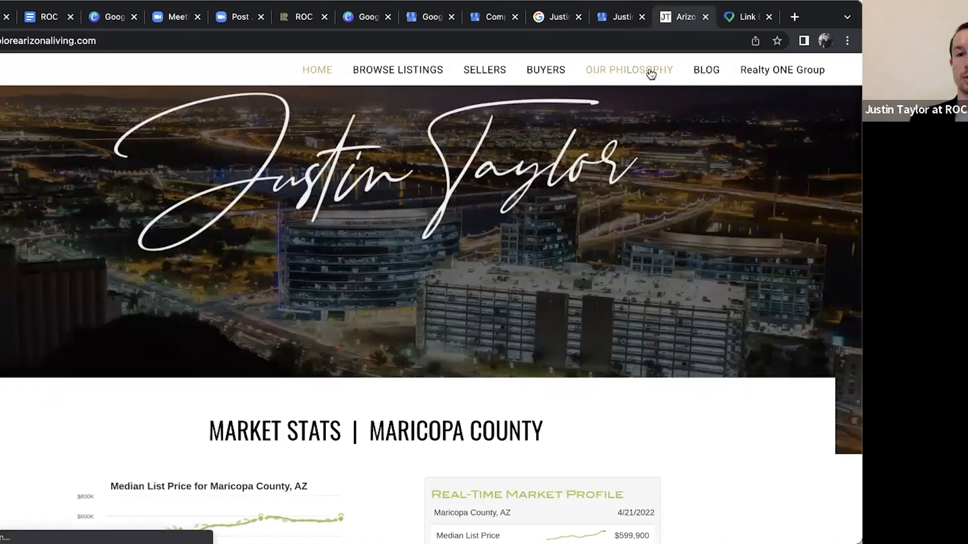
click(650, 74)
scroll(289, 277, down, 6)
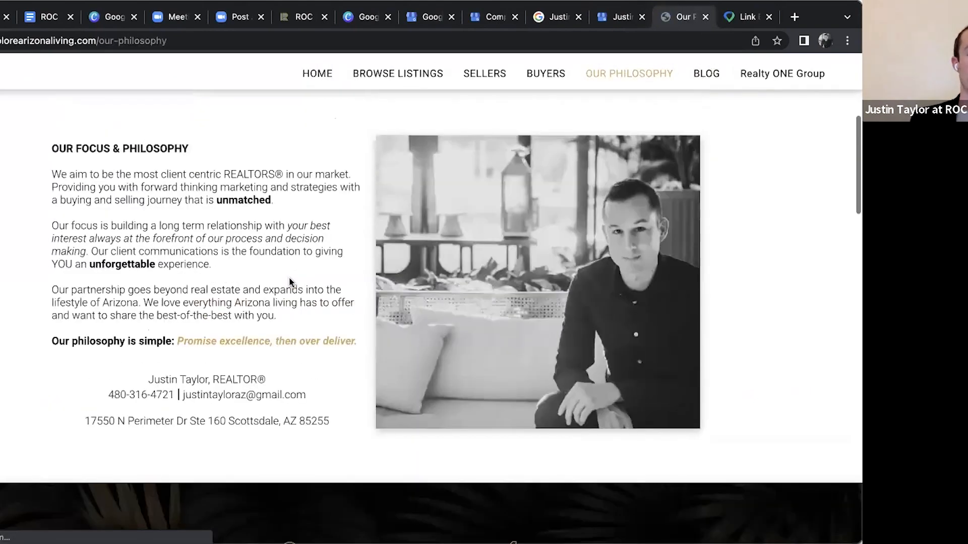
drag(359, 363, 57, 197)
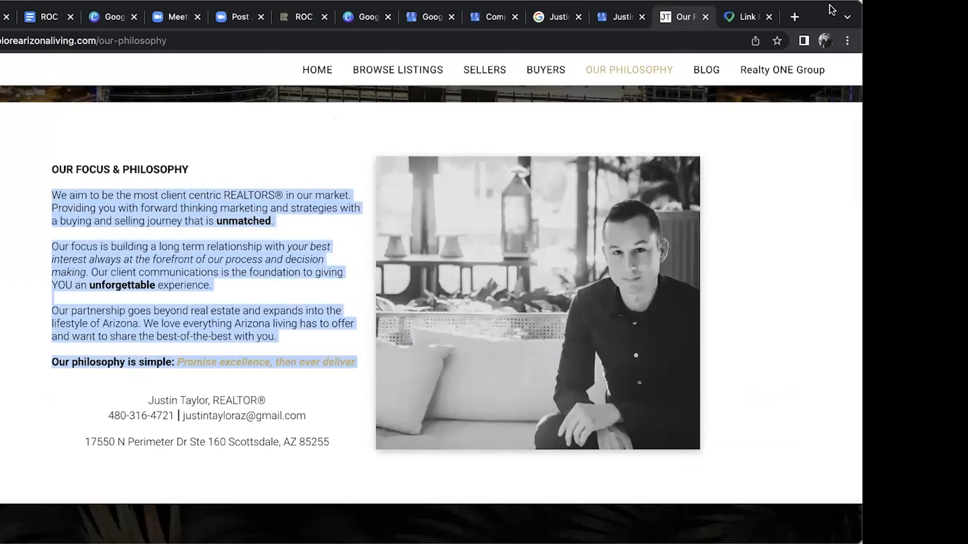
Return to the profile setup, paste the copied philosophy text as the business description, and continue to the photos
click(554, 18)
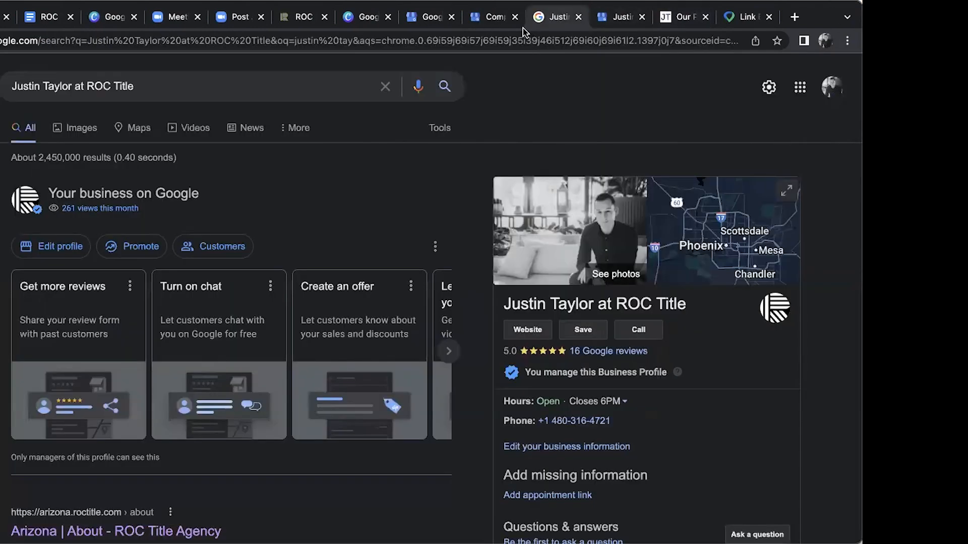
click(477, 23)
click(467, 322)
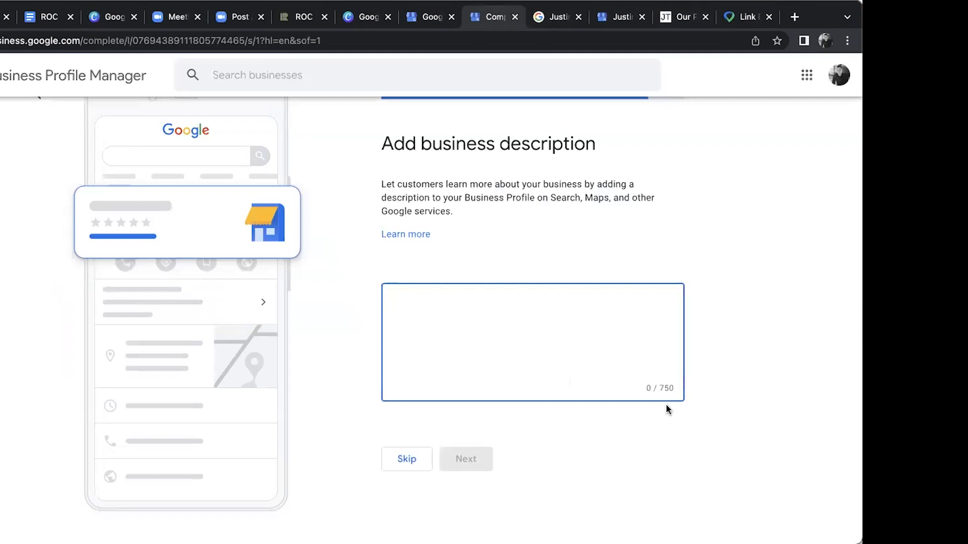
key(super+v)
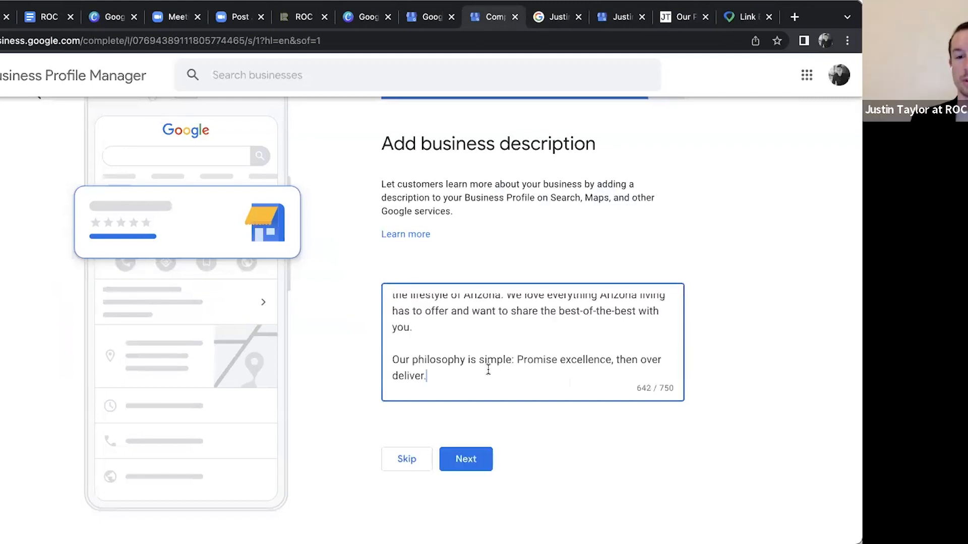
scroll(488, 369, up, 10)
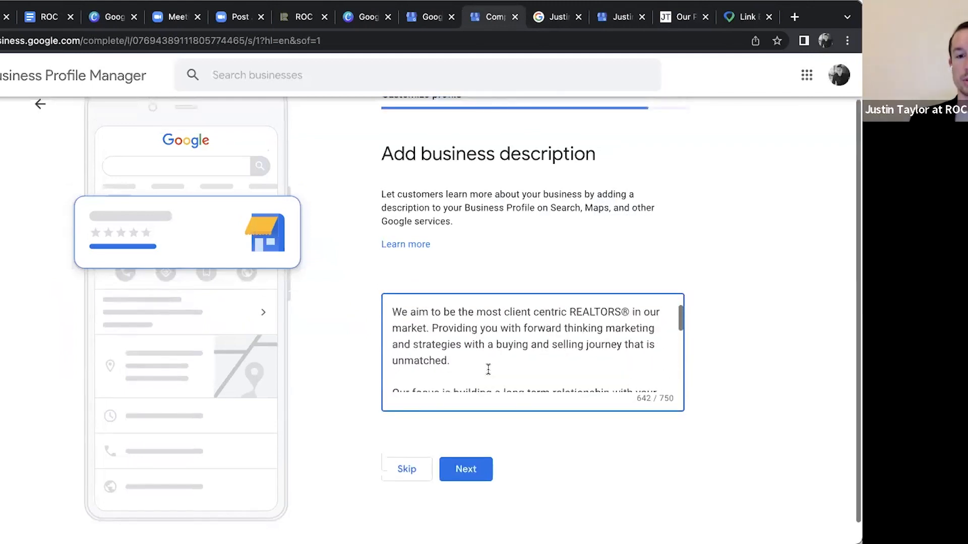
scroll(488, 369, down, 2)
scroll(488, 370, down, 6)
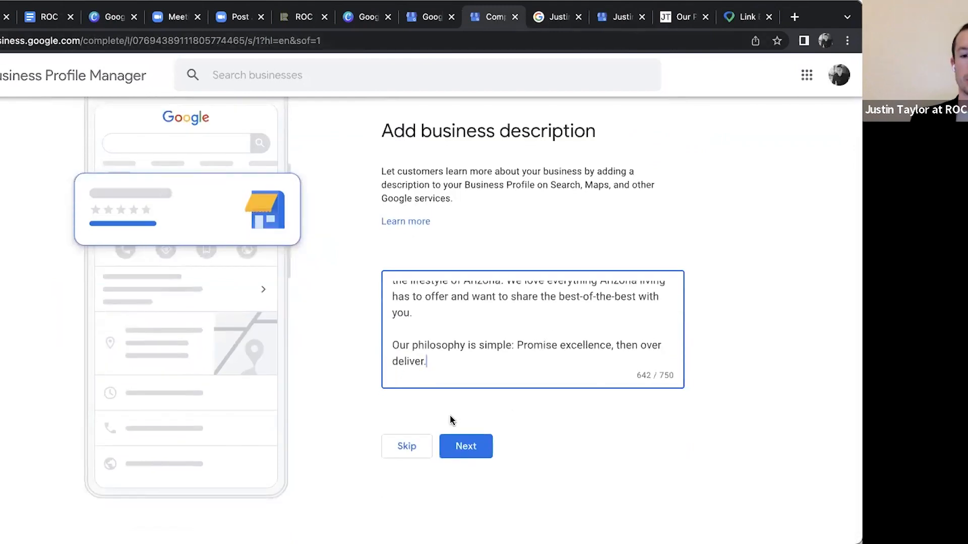
click(468, 447)
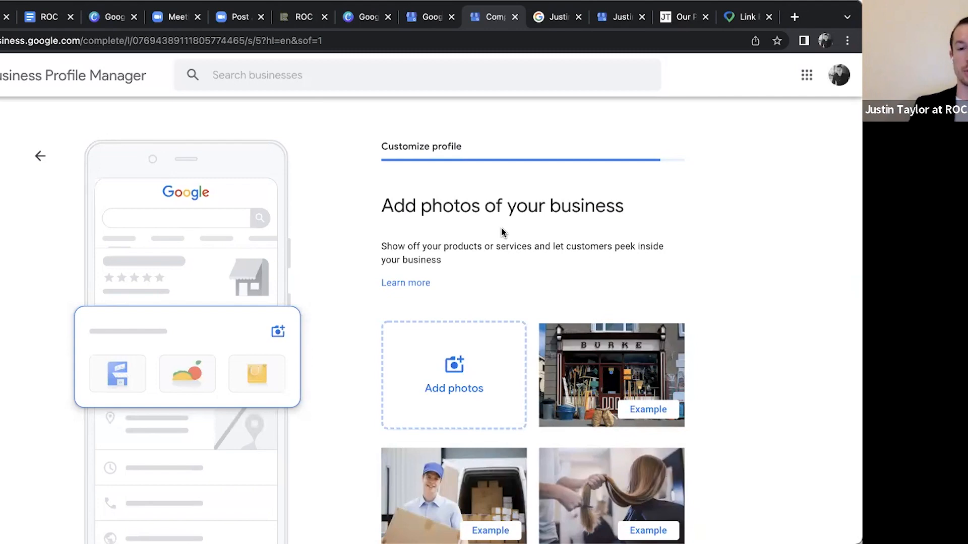
Add three property photos from the computer to the business profile: two house exteriors and a white kitchen
scroll(502, 232, down, 3)
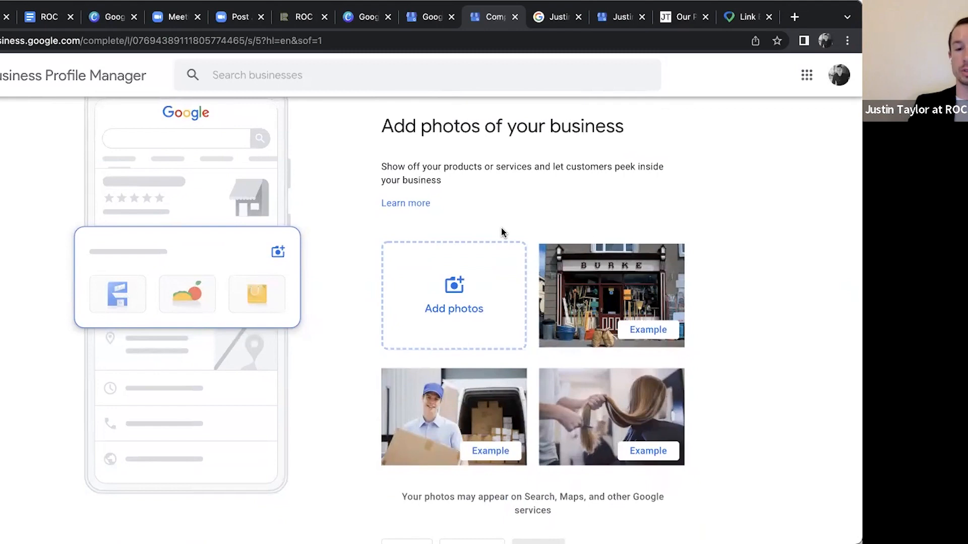
click(450, 304)
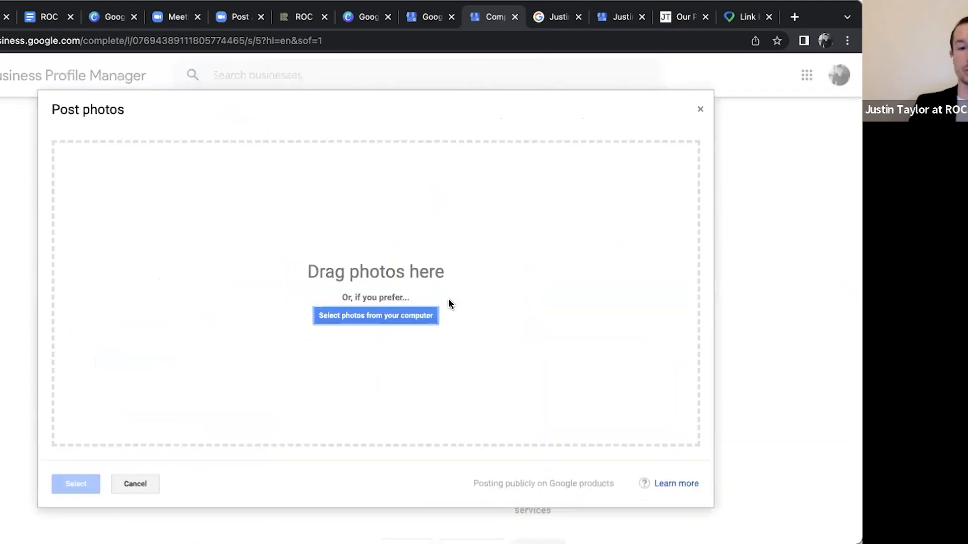
click(386, 320)
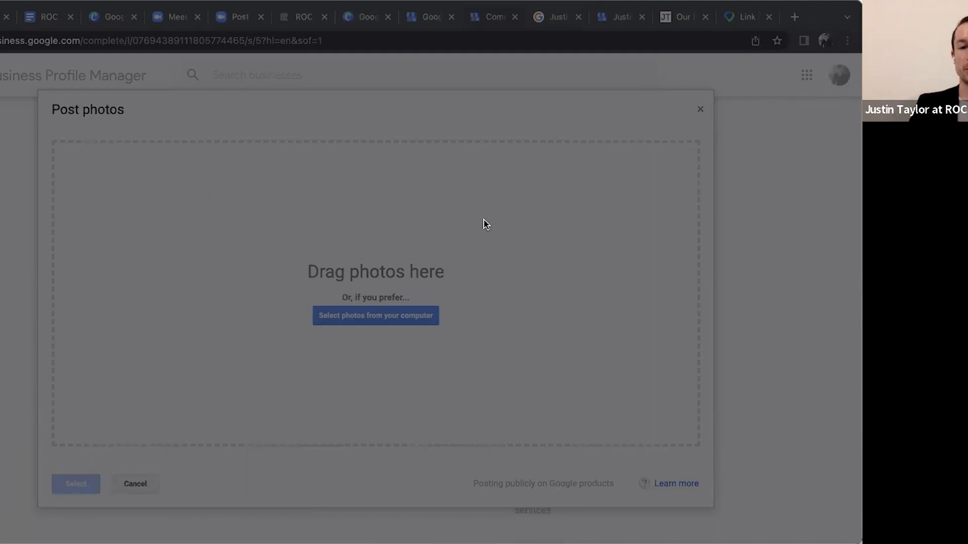
click(613, 401)
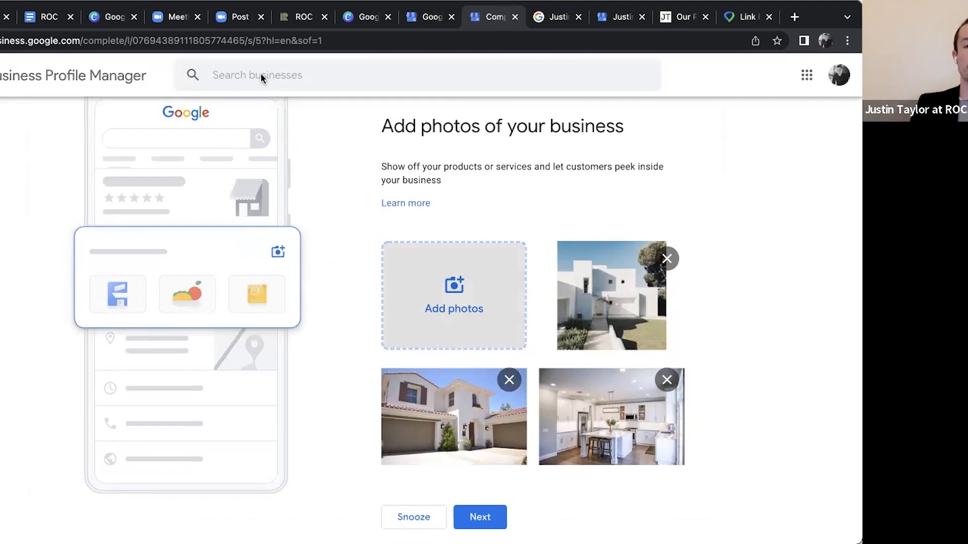
scroll(373, 271, down, 1)
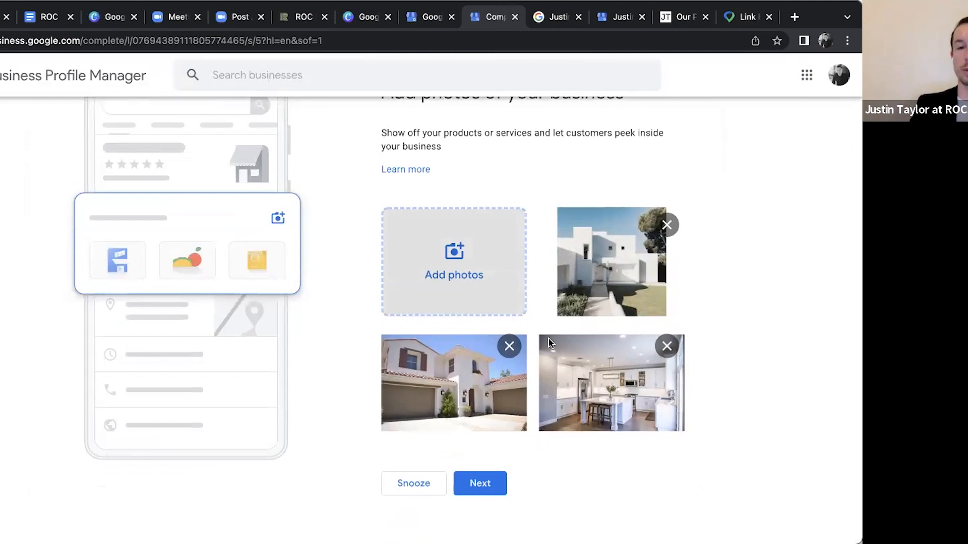
scroll(549, 343, up, 2)
scroll(541, 335, down, 2)
click(460, 258)
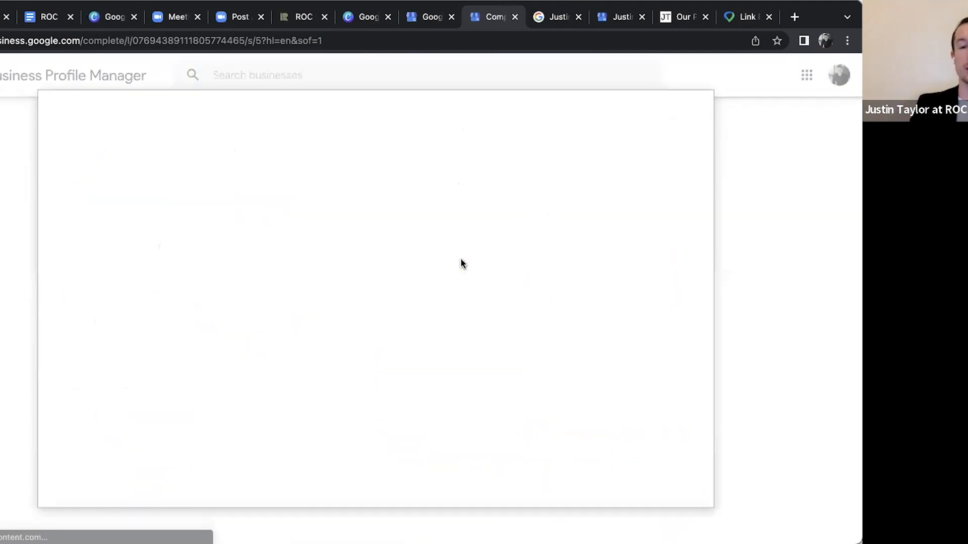
click(700, 110)
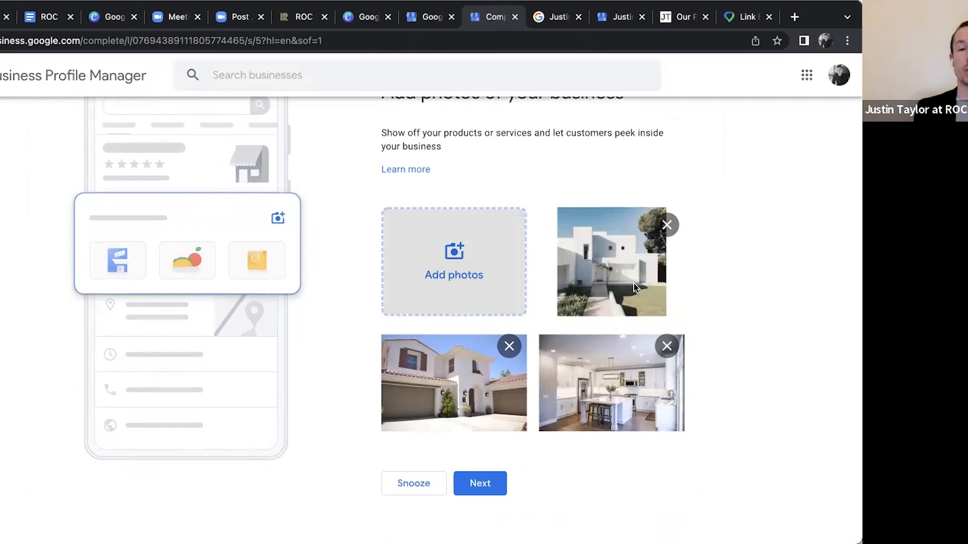
Submit the photos, skip the $500 advertising credit offer, and finish the profile setup
click(481, 484)
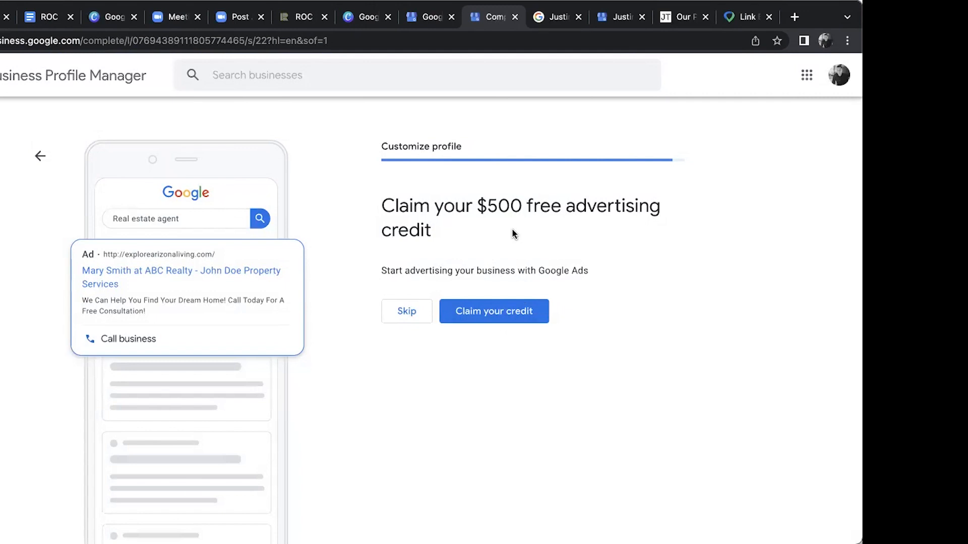
click(408, 315)
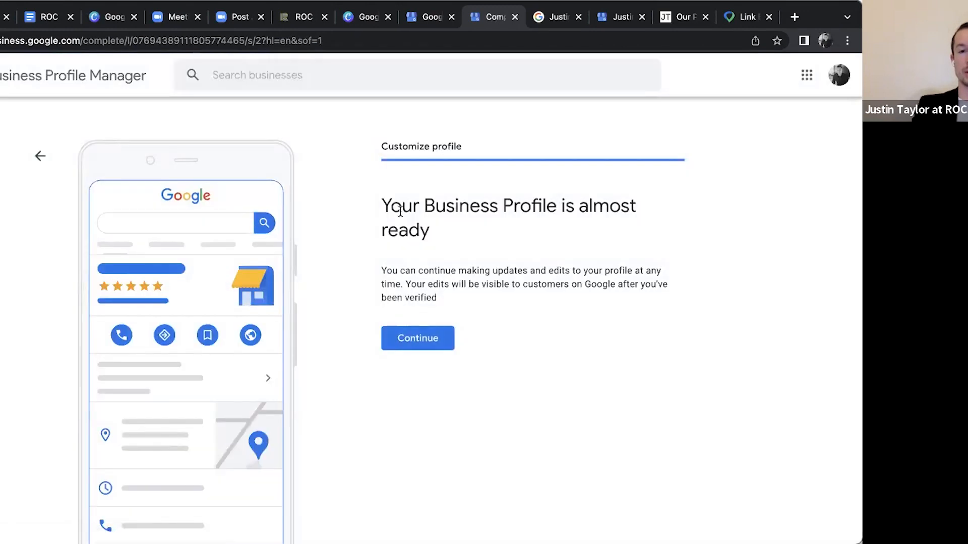
click(433, 343)
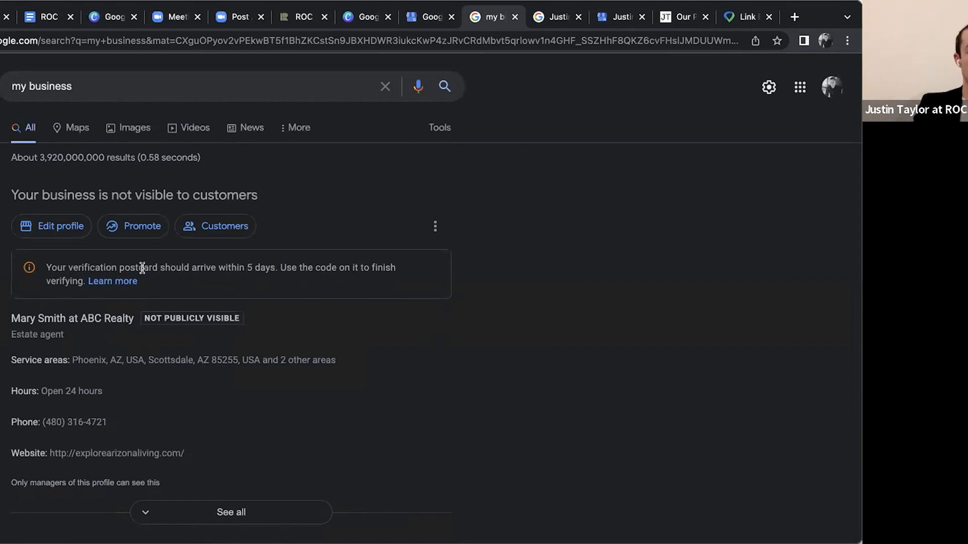
Open the new profile's business information, review its about, location and opening hours details, and close it
scroll(69, 255, down, 3)
click(55, 152)
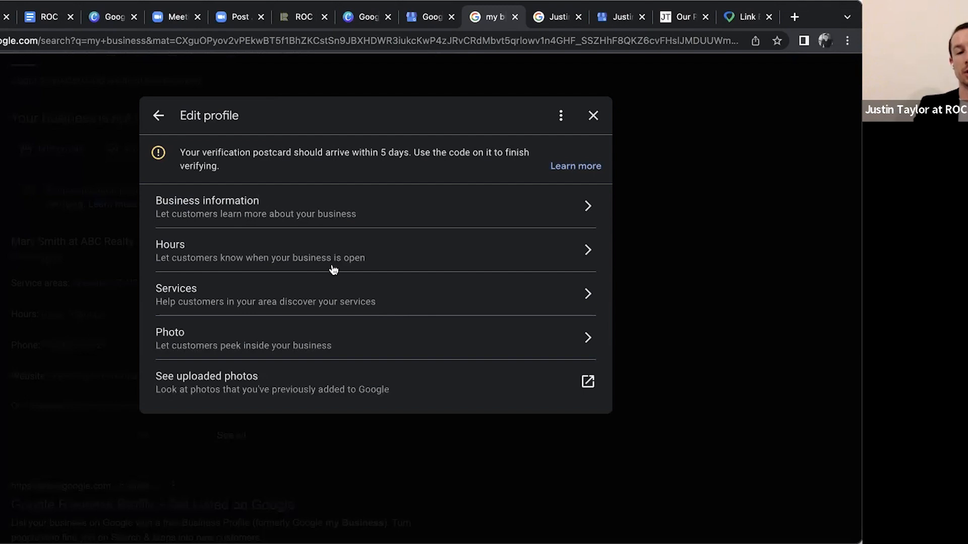
click(471, 212)
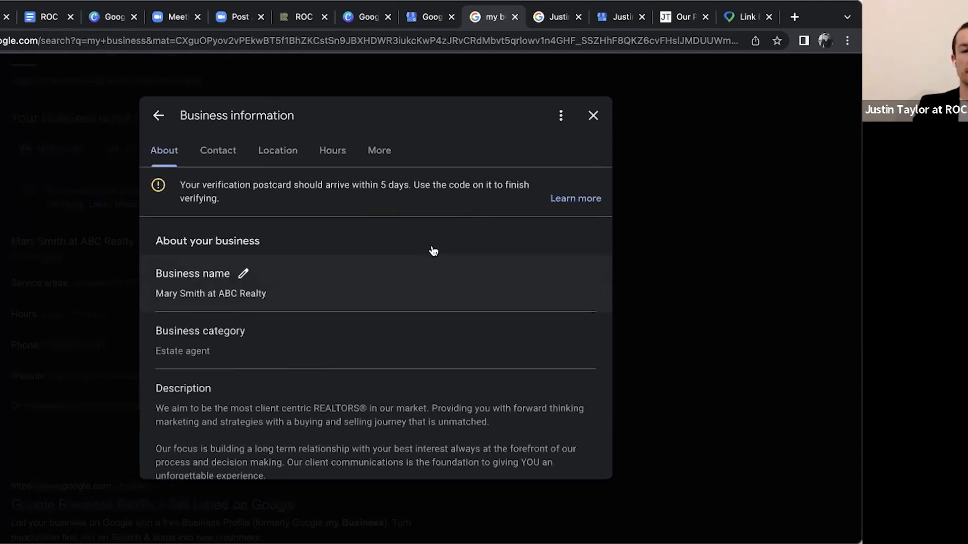
scroll(433, 251, down, 4)
scroll(434, 251, down, 8)
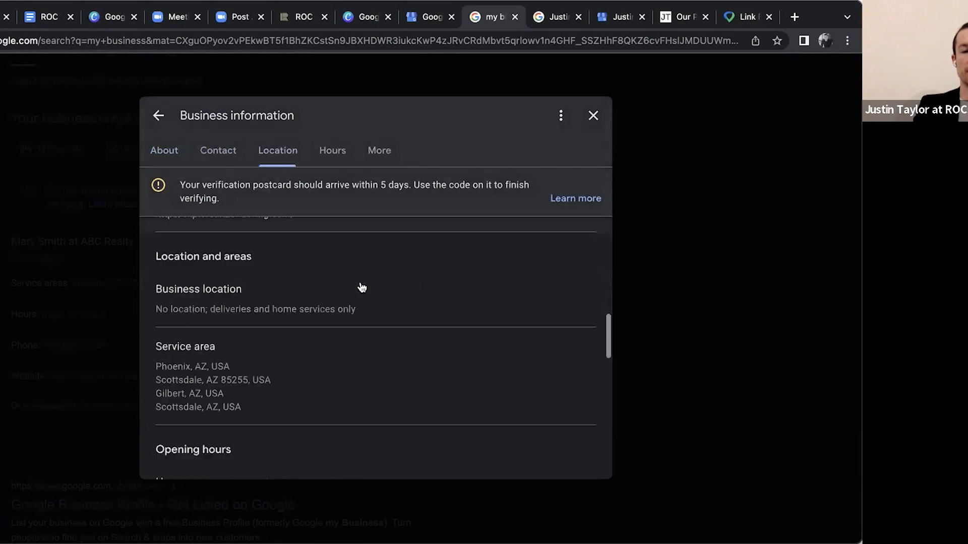
scroll(282, 302, down, 8)
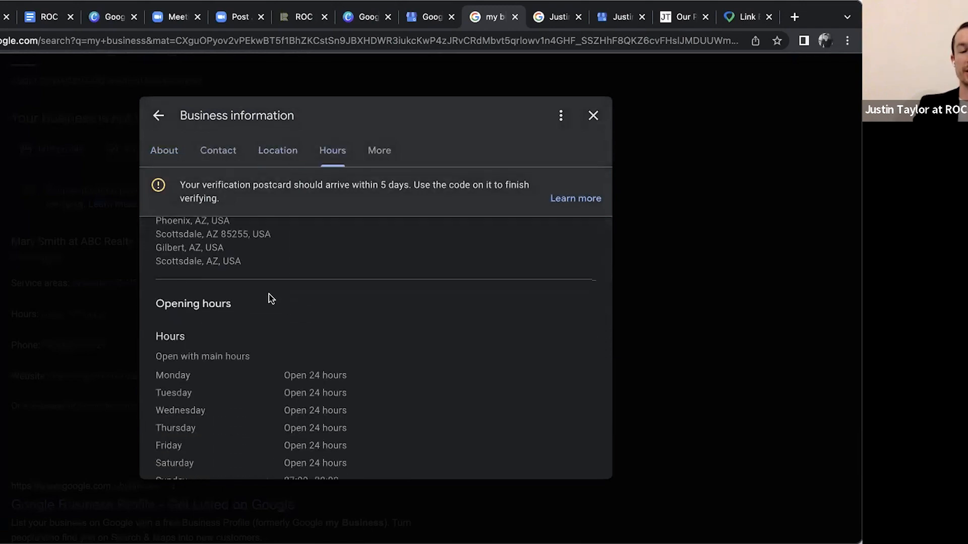
scroll(271, 298, up, 20)
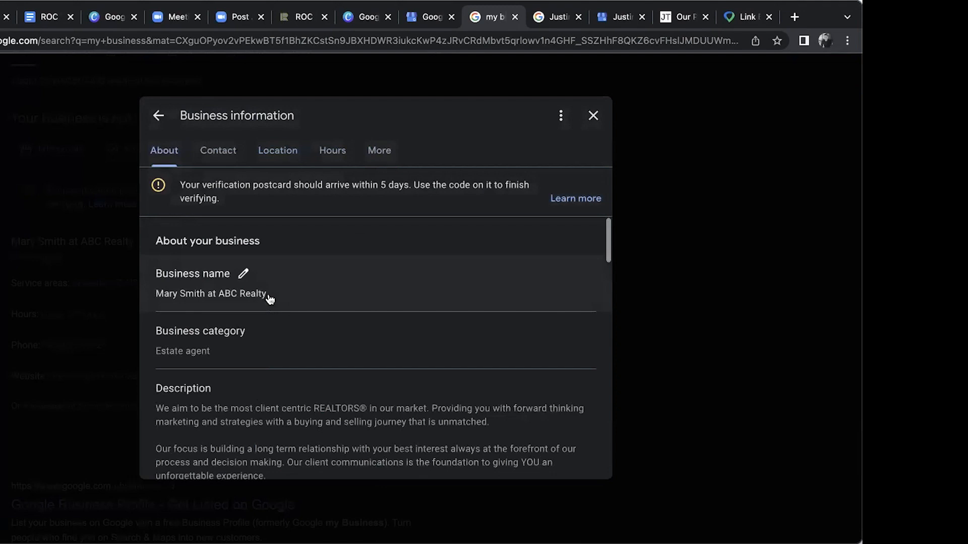
click(592, 116)
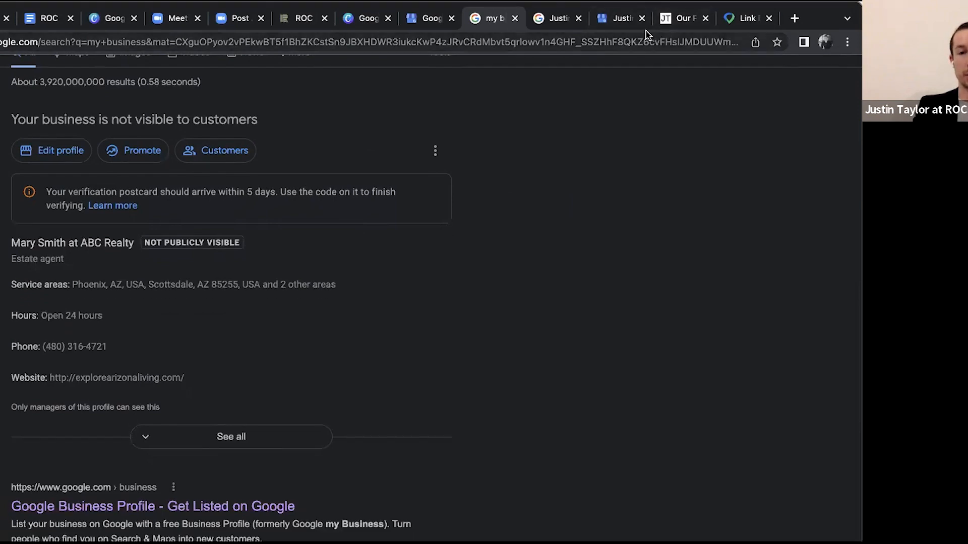
Switch to the Google search results for the existing ROC Title business and examine its profile and management options
click(623, 23)
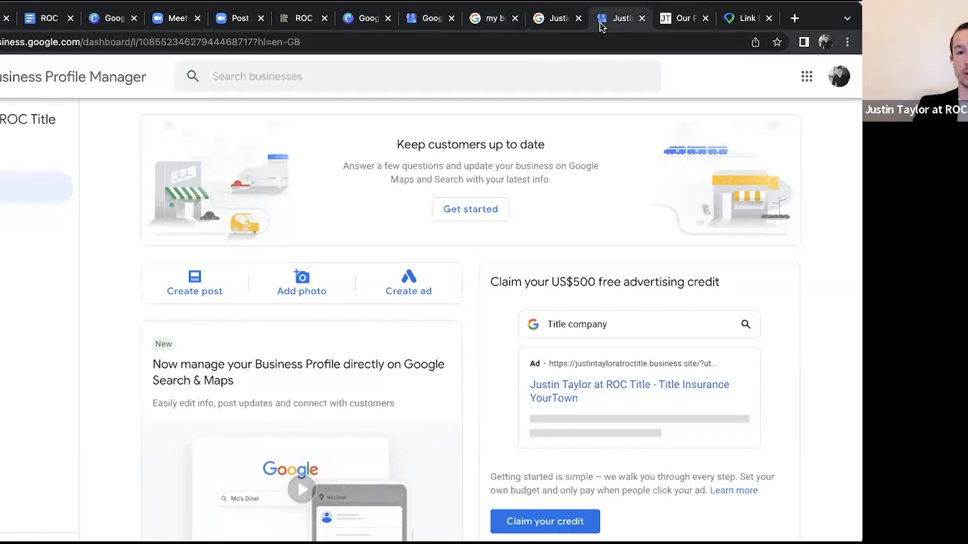
click(556, 20)
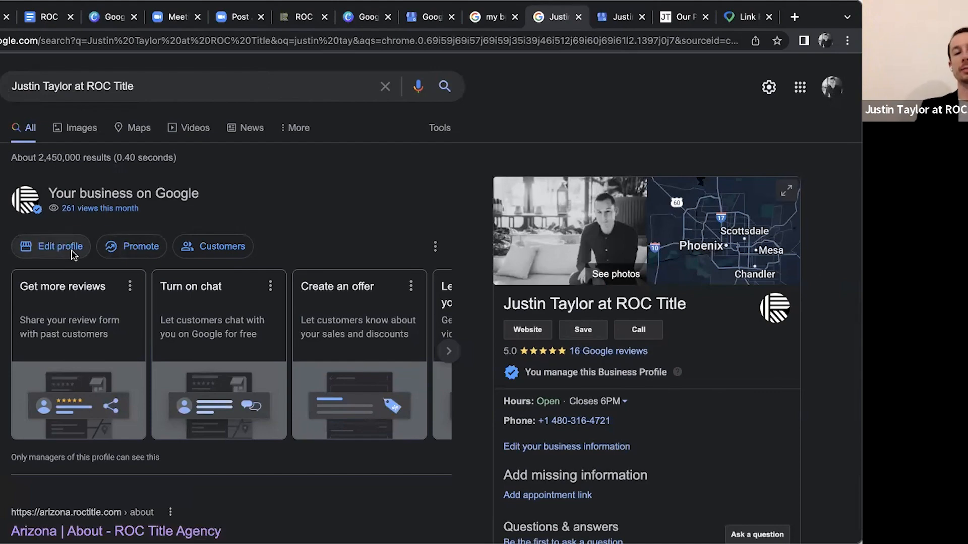
scroll(572, 364, down, 4)
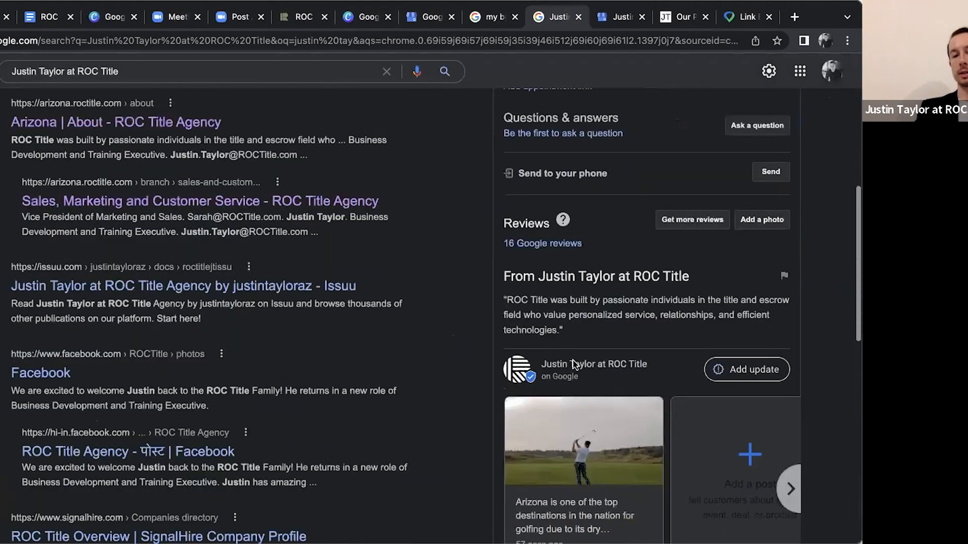
scroll(574, 364, up, 2)
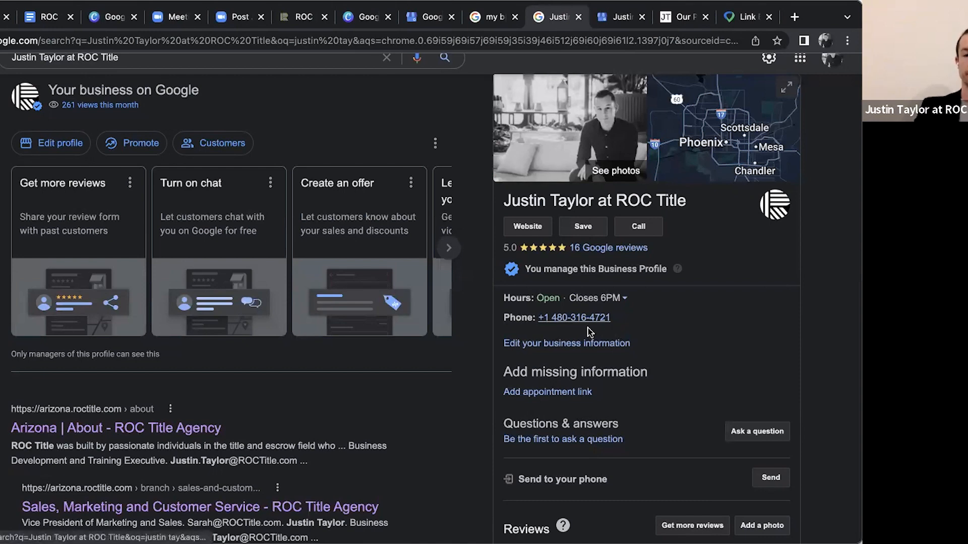
scroll(476, 272, up, 3)
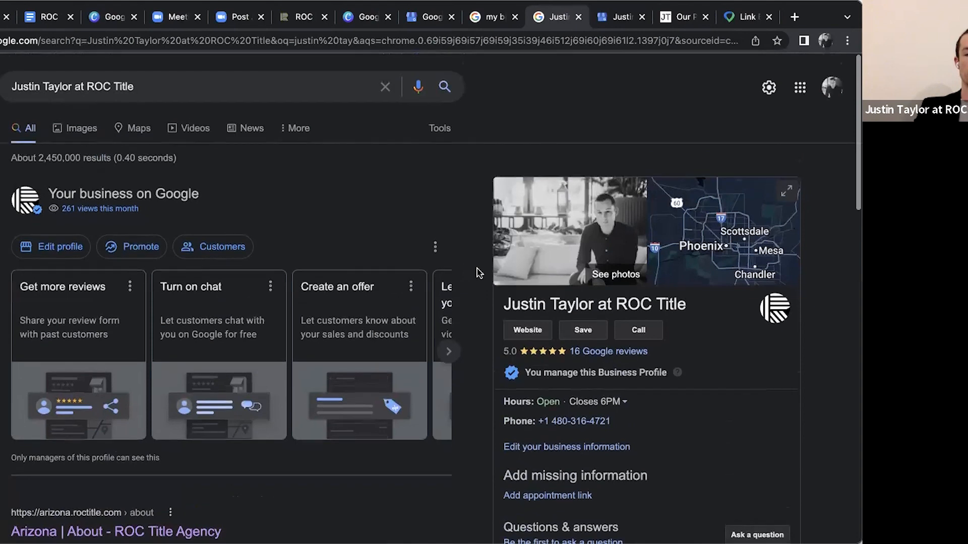
scroll(477, 272, down, 2)
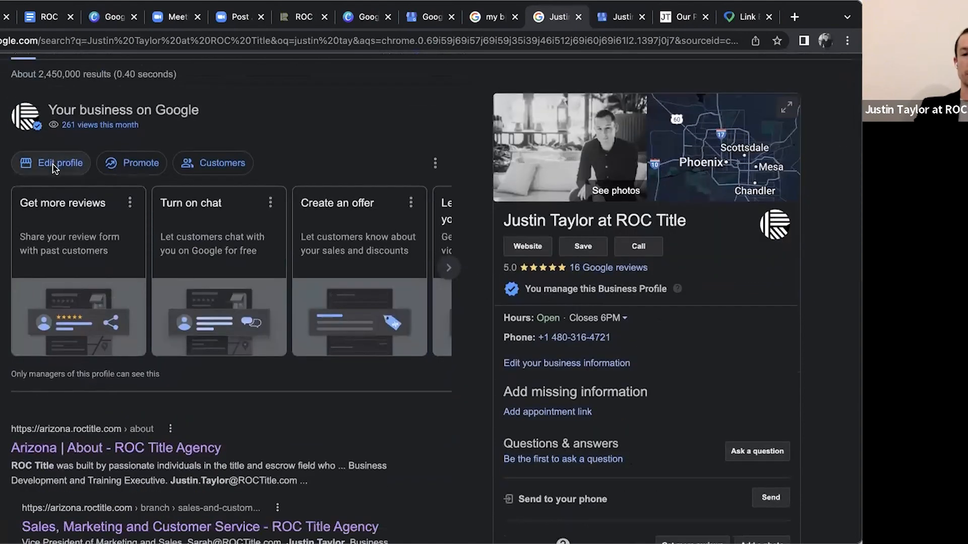
scroll(280, 179, up, 2)
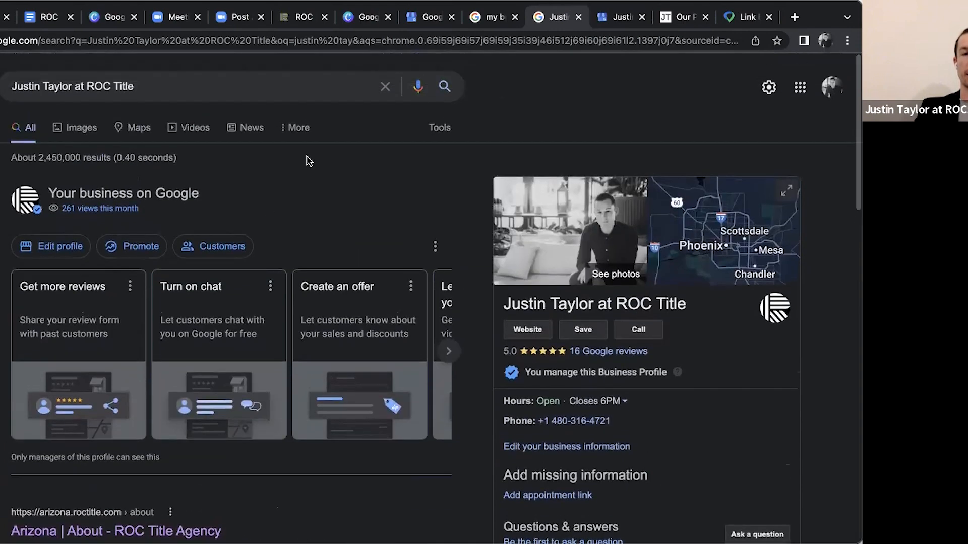
scroll(454, 195, down, 3)
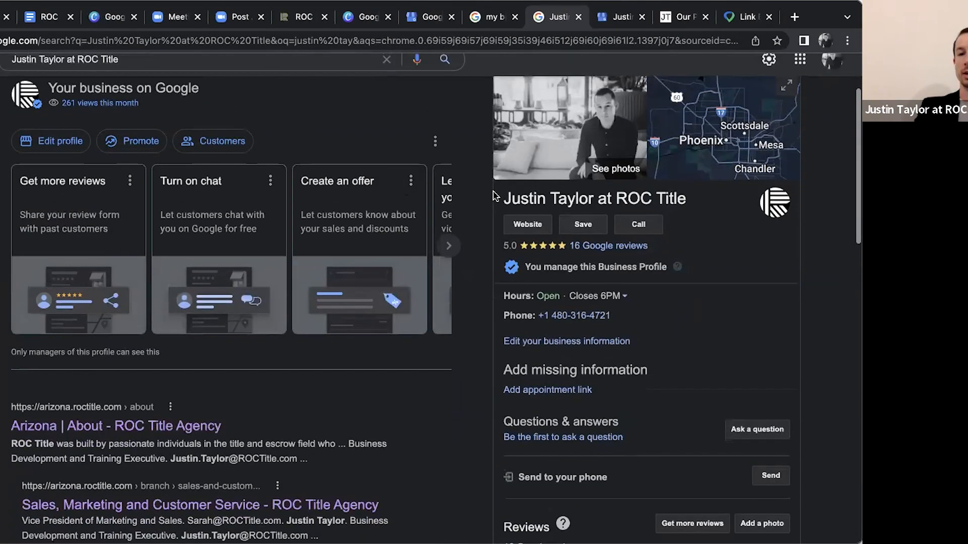
scroll(494, 196, up, 2)
Open the ROC Title profile's photo gallery, look through the owner's photos, and return to the search results
click(593, 215)
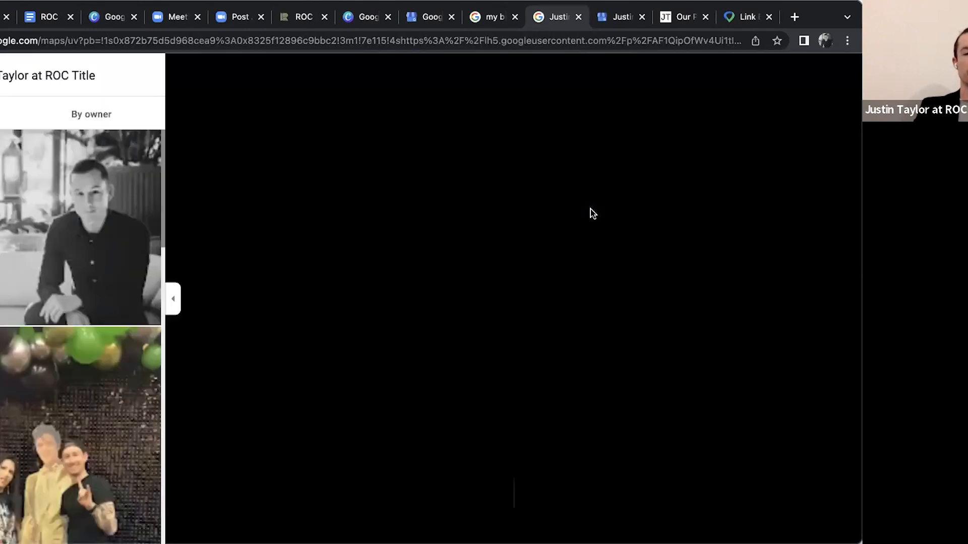
scroll(72, 314, down, 5)
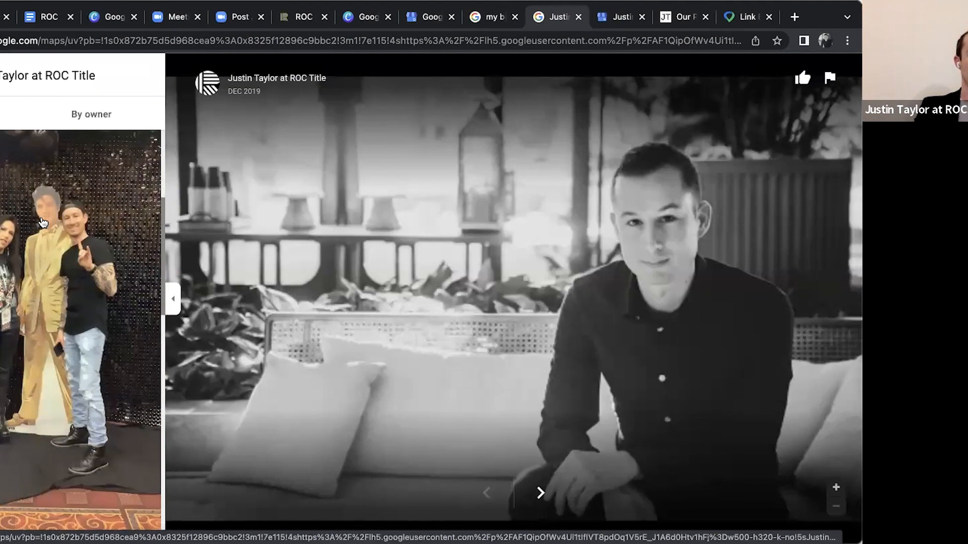
scroll(69, 308, down, 6)
scroll(68, 309, down, 10)
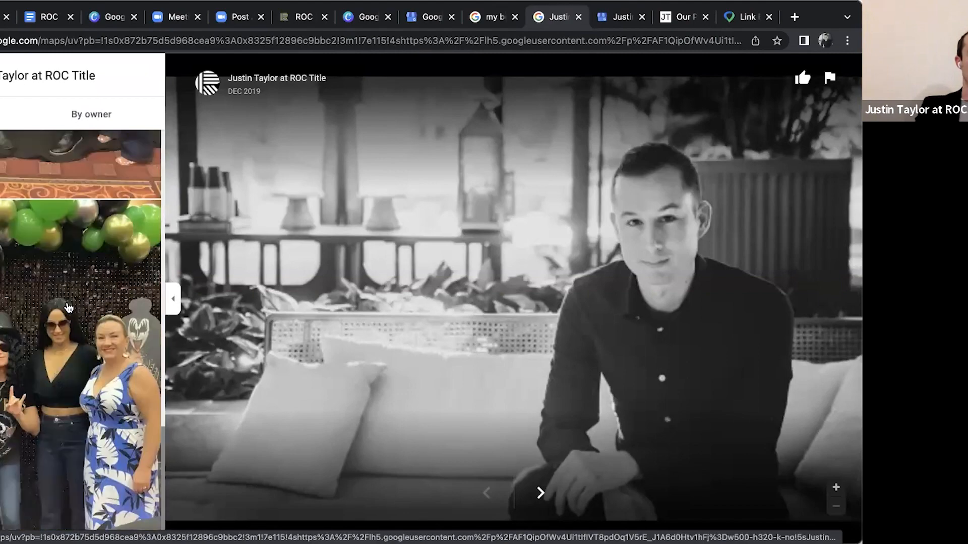
scroll(69, 309, up, 5)
scroll(102, 272, down, 1)
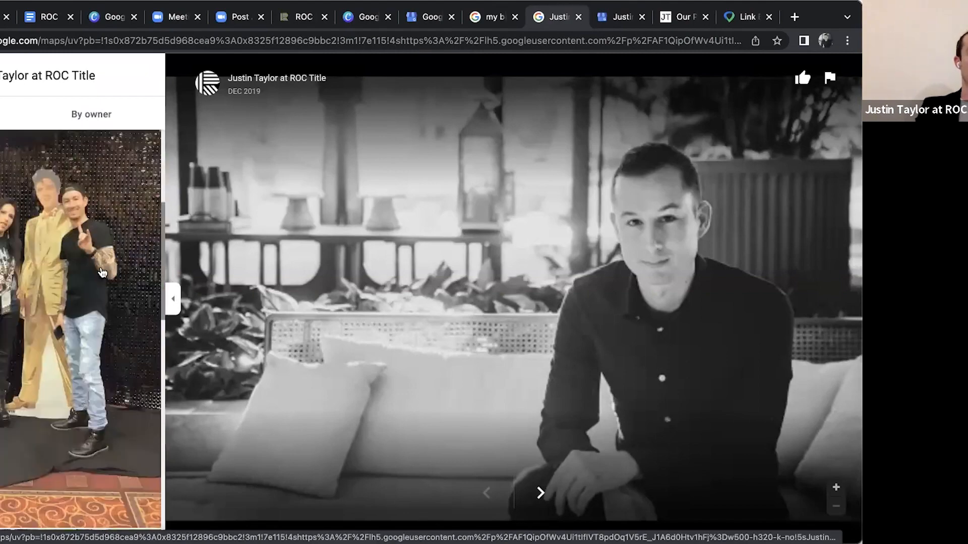
scroll(102, 272, up, 5)
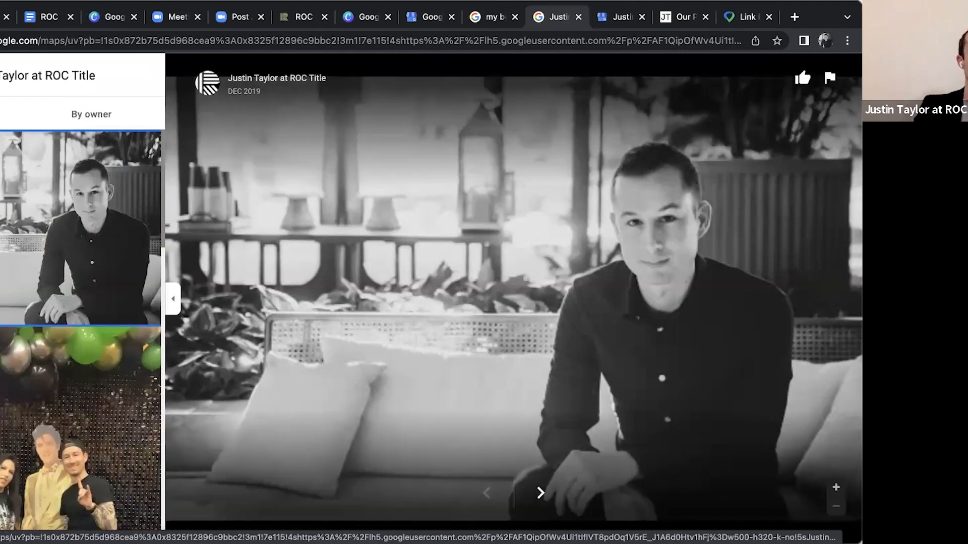
key(super+bracketleft)
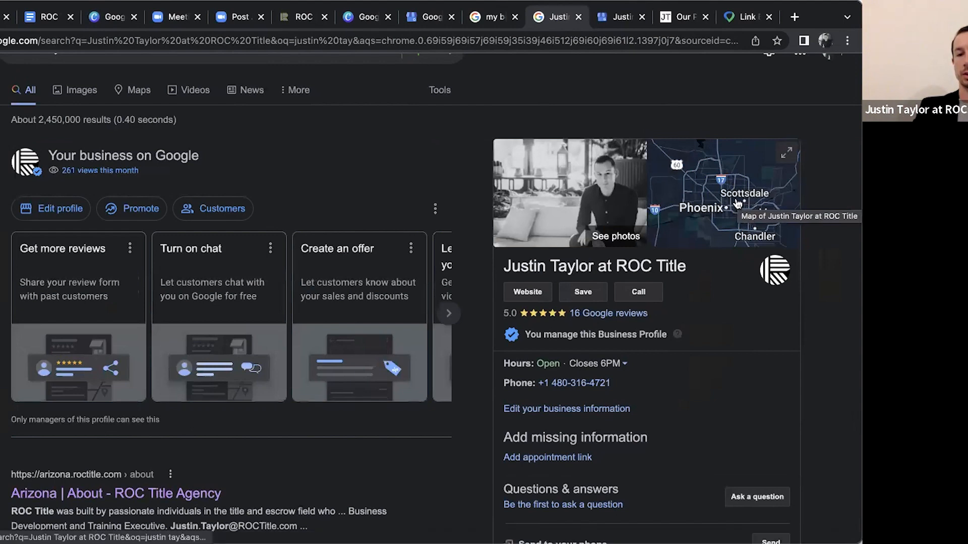
Highlight the business name in the ROC Title profile panel, clear the selection, and examine the logo beside it
scroll(737, 203, down, 2)
drag(503, 195, 690, 194)
click(690, 194)
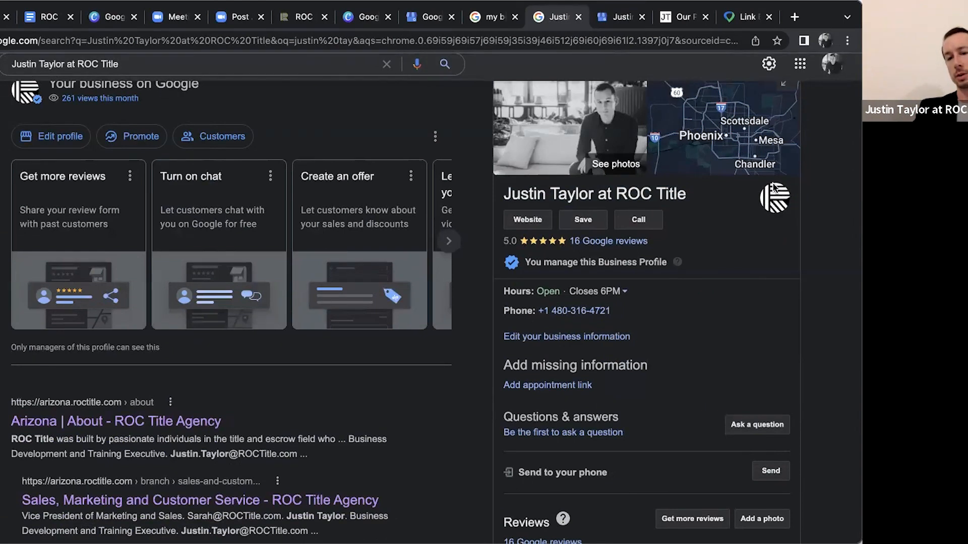
scroll(777, 205, up, 1)
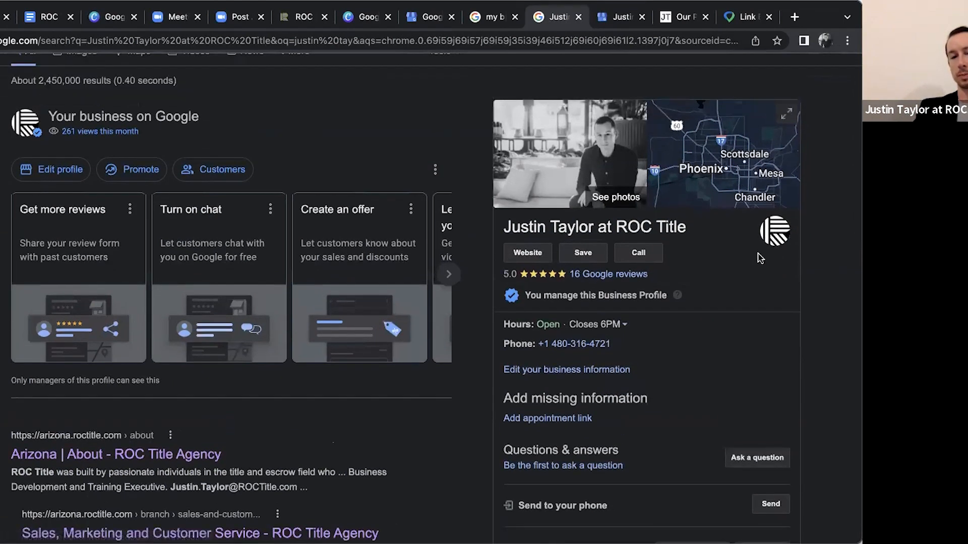
Open the ROC Title profile's Google reviews and read through the customer reviews
scroll(756, 254, down, 2)
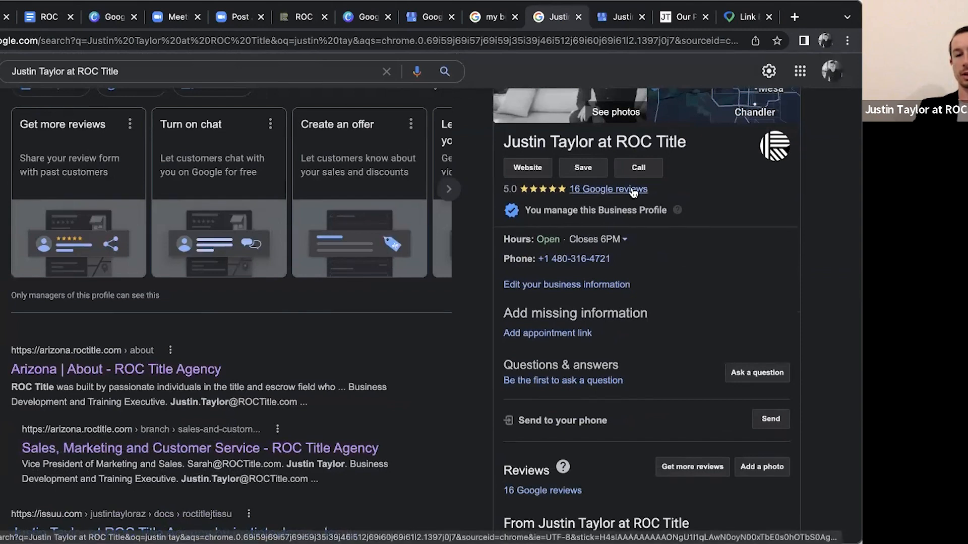
click(633, 190)
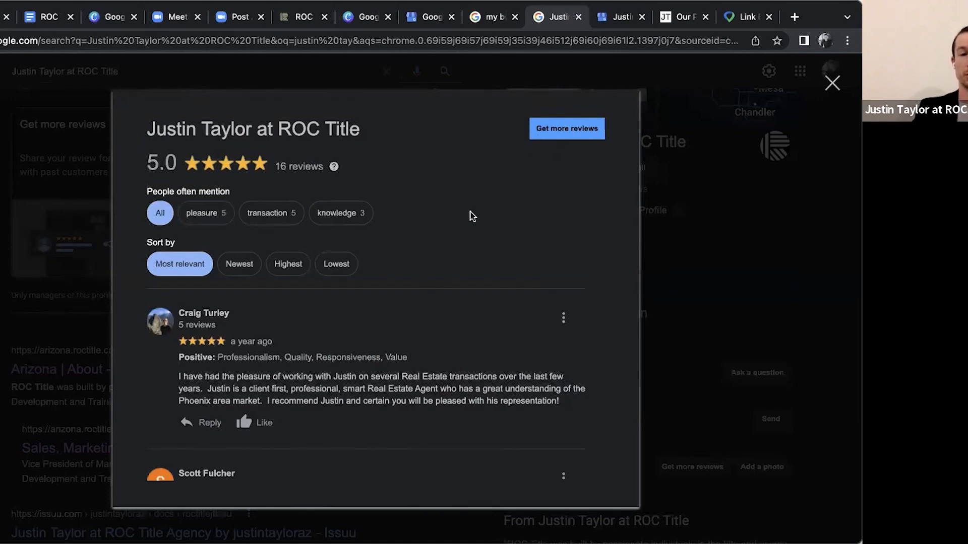
scroll(469, 218, down, 20)
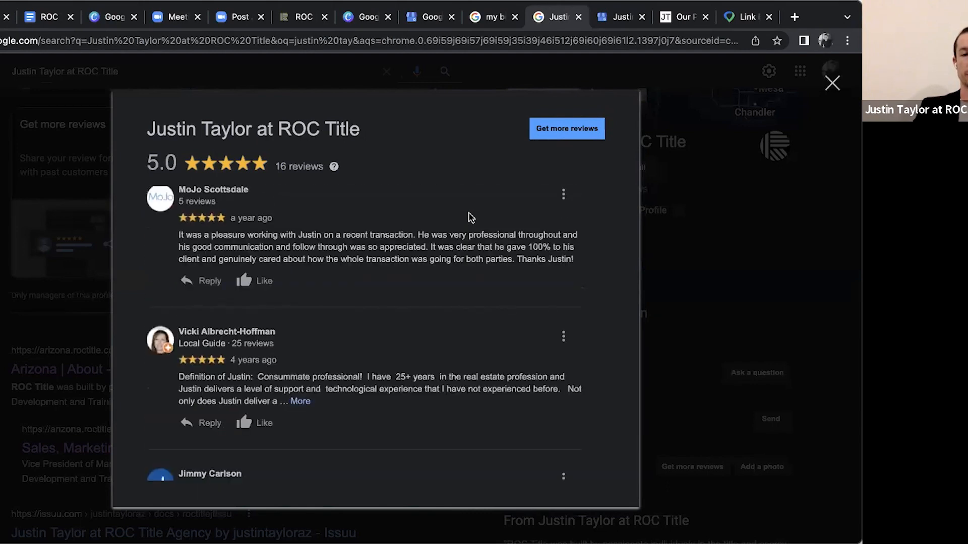
Close the reviews, expand the opening hours, and examine the contact details, questions, business description and posts in the ROC Title profile
click(731, 239)
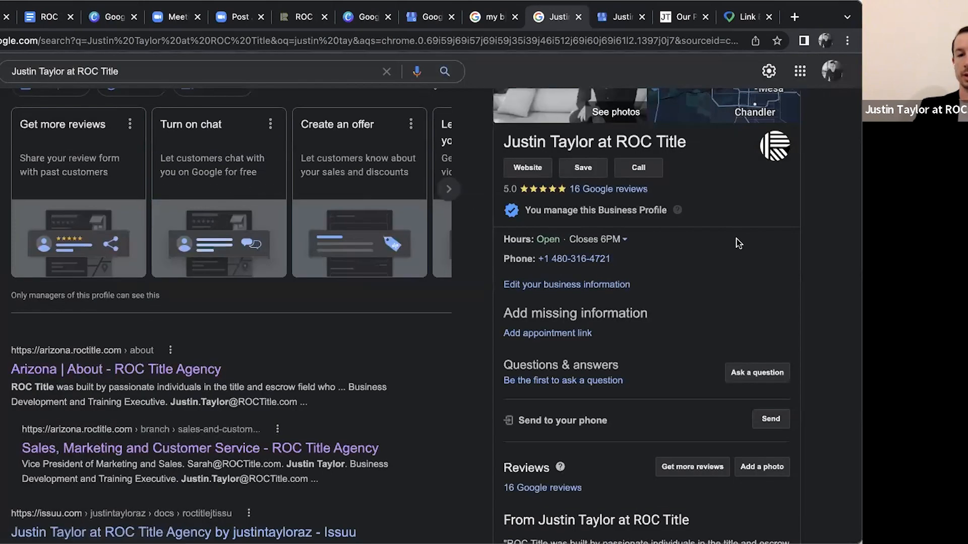
scroll(528, 224, down, 1)
click(624, 220)
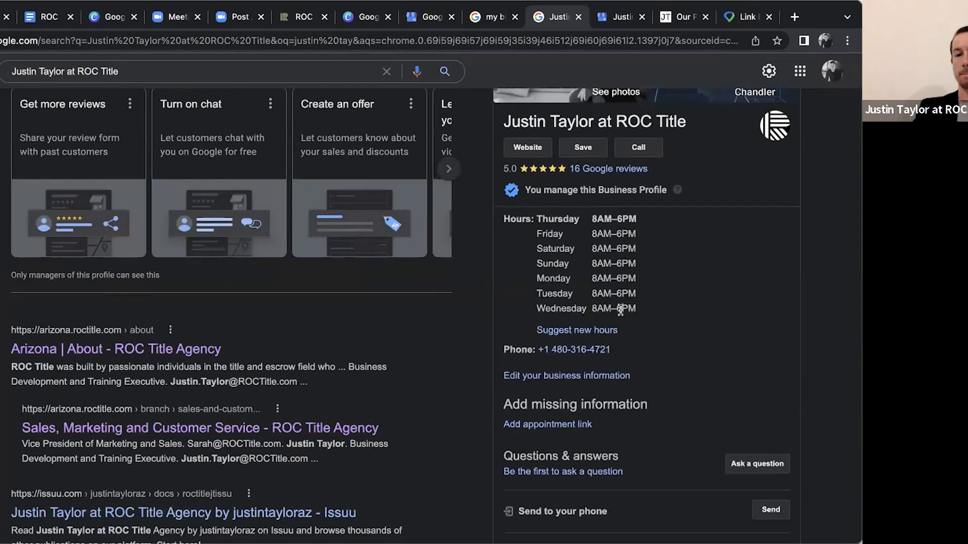
scroll(620, 310, down, 3)
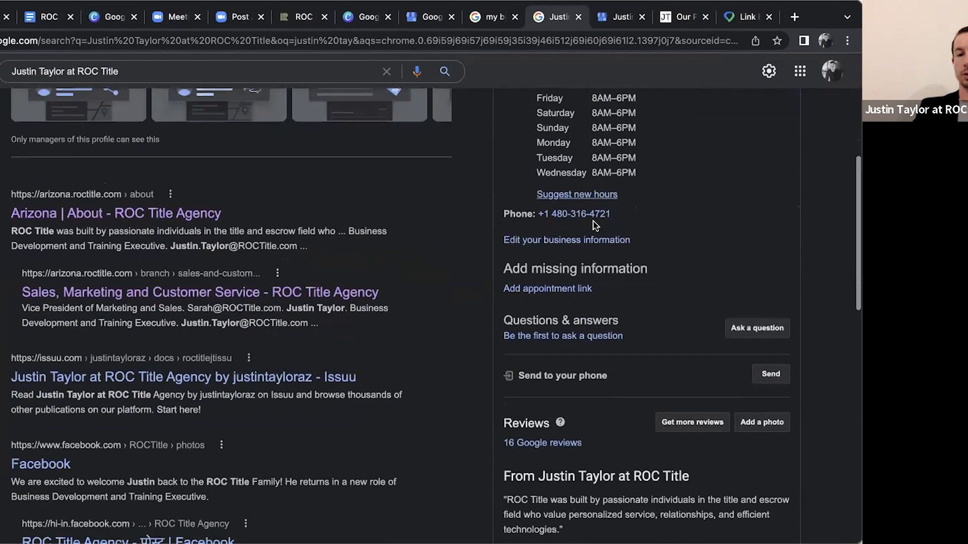
scroll(583, 237, down, 1)
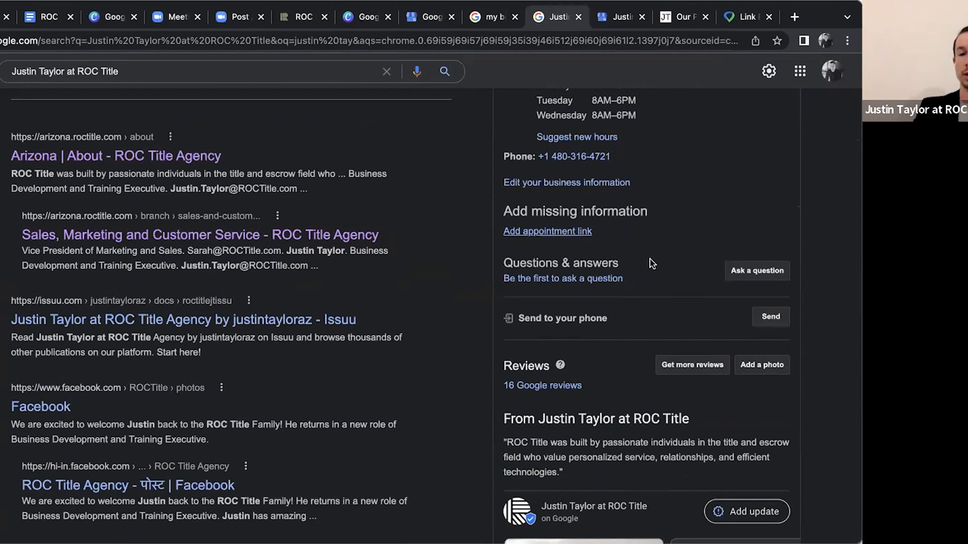
scroll(643, 267, down, 1)
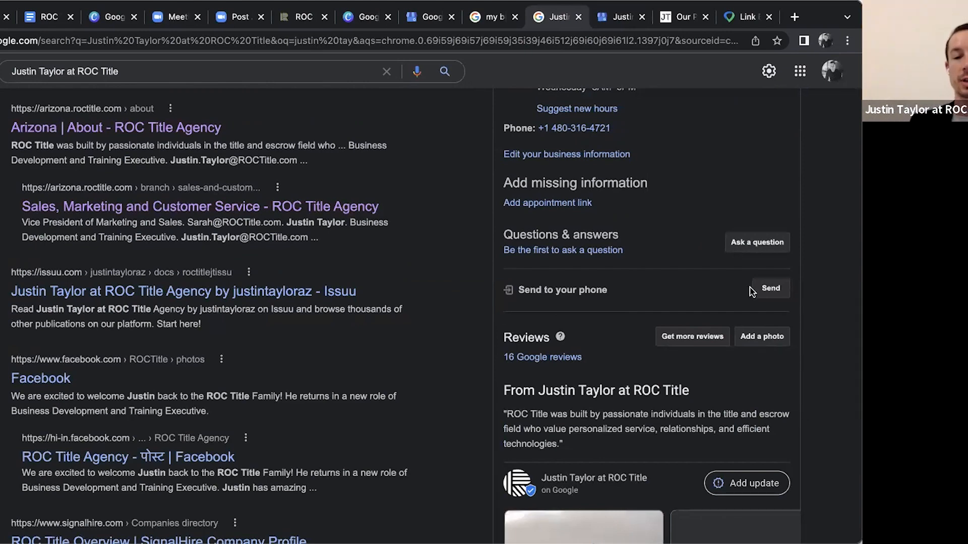
scroll(645, 304, down, 5)
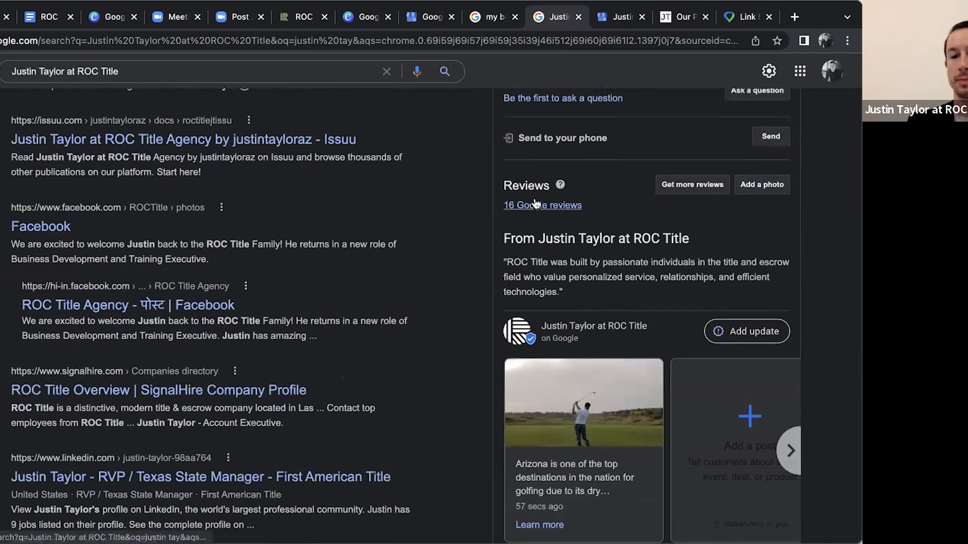
scroll(567, 201, down, 4)
scroll(644, 267, down, 2)
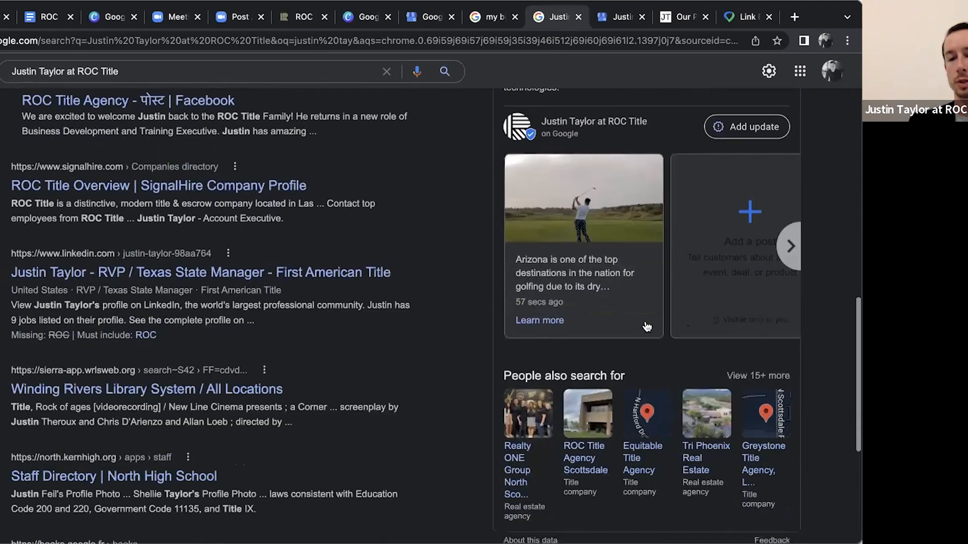
scroll(645, 328, up, 1)
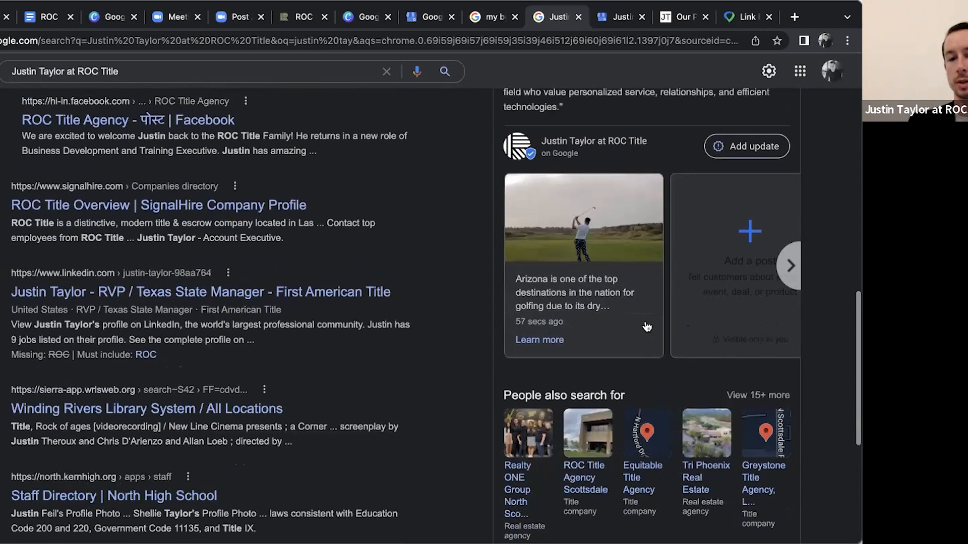
Start a new update for the ROC Title profile and examine the options for its optional button
click(755, 156)
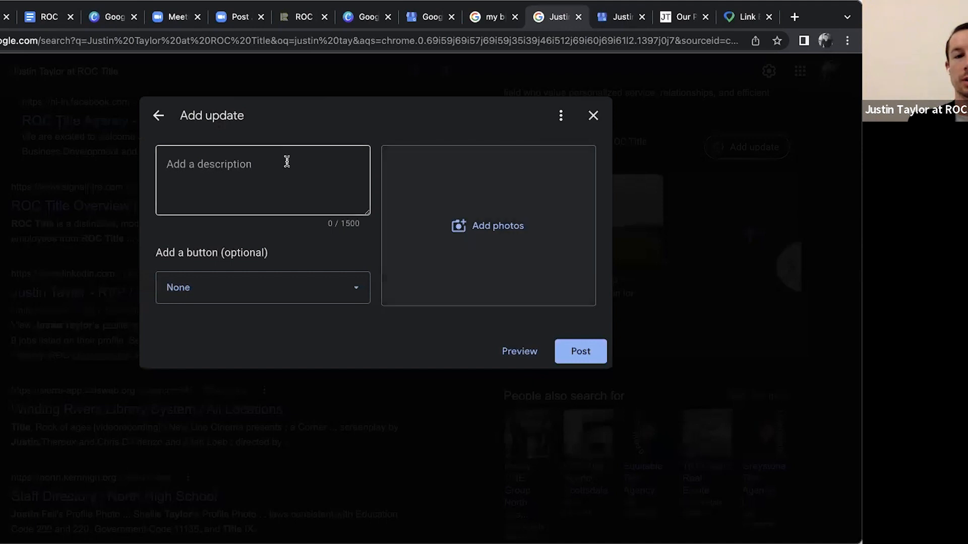
click(277, 161)
click(331, 290)
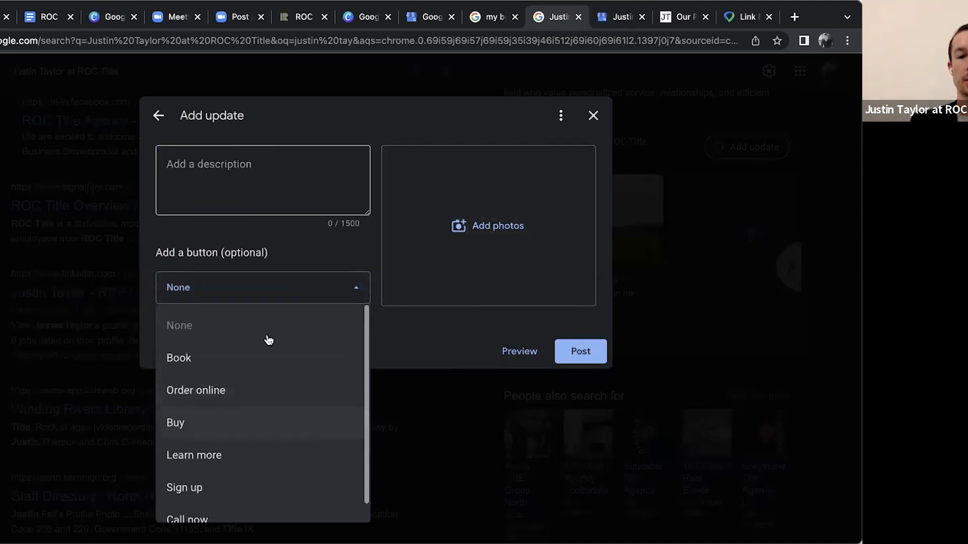
click(379, 140)
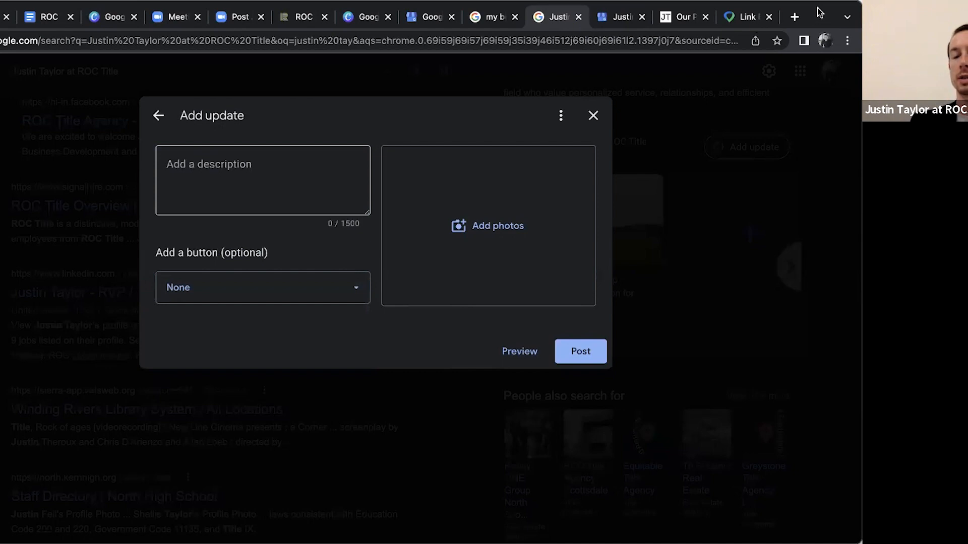
Switch to the Explore Arizona Living website and open the Arizona's Hiking Experience article from its home page
click(685, 31)
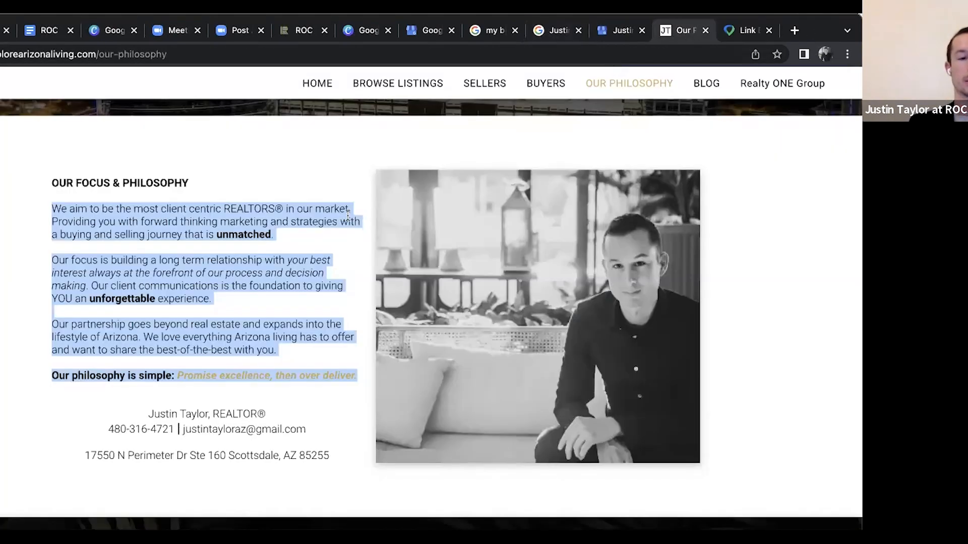
scroll(348, 215, up, 1)
scroll(348, 215, up, 2)
click(311, 83)
scroll(349, 309, down, 10)
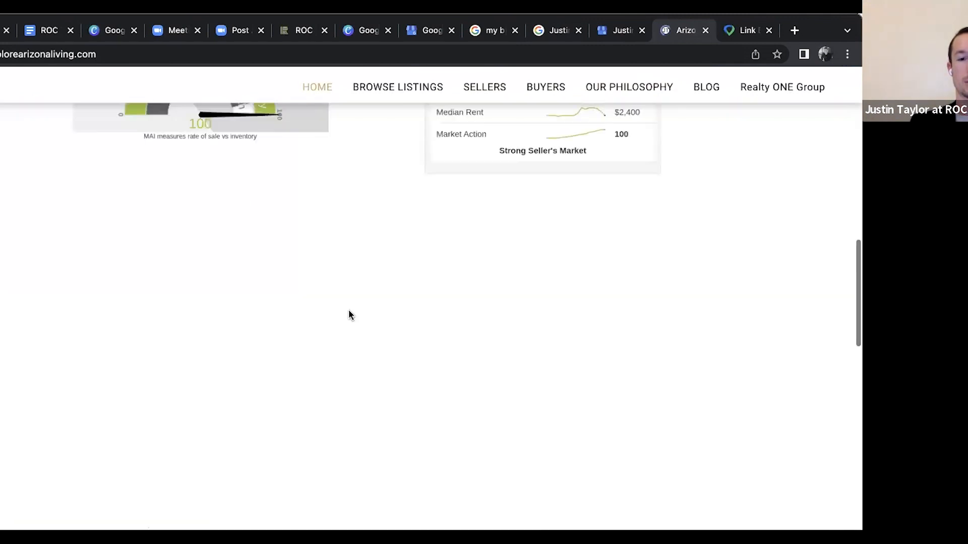
scroll(349, 310, down, 8)
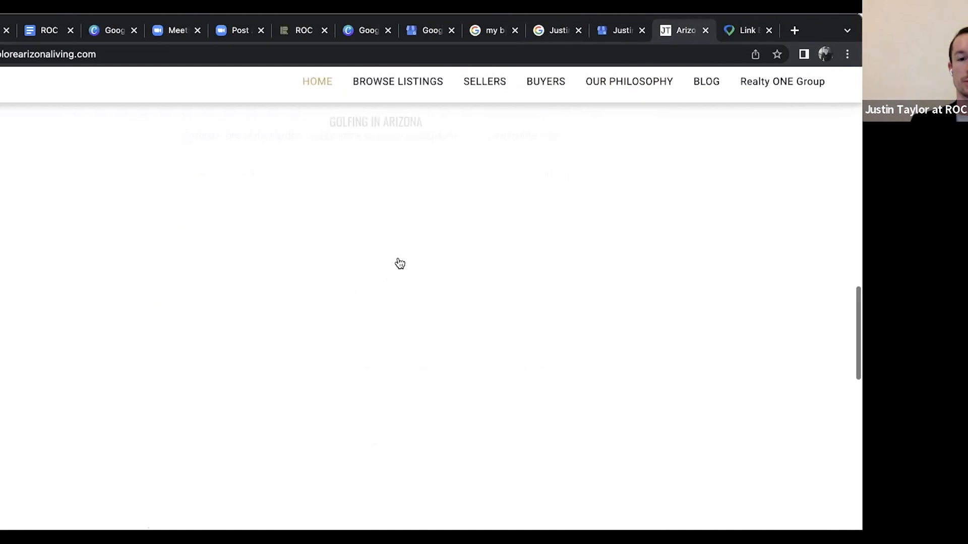
scroll(400, 262, down, 3)
scroll(434, 256, up, 2)
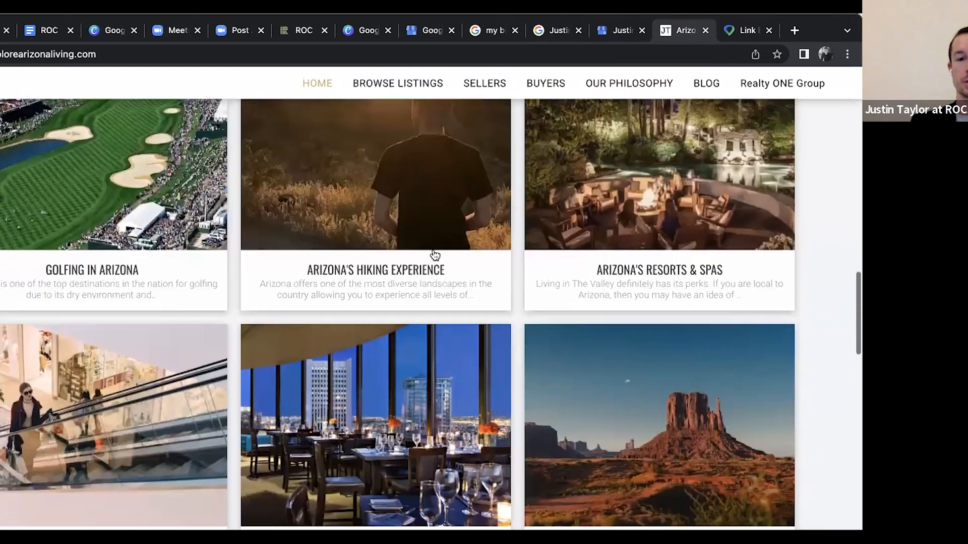
click(431, 248)
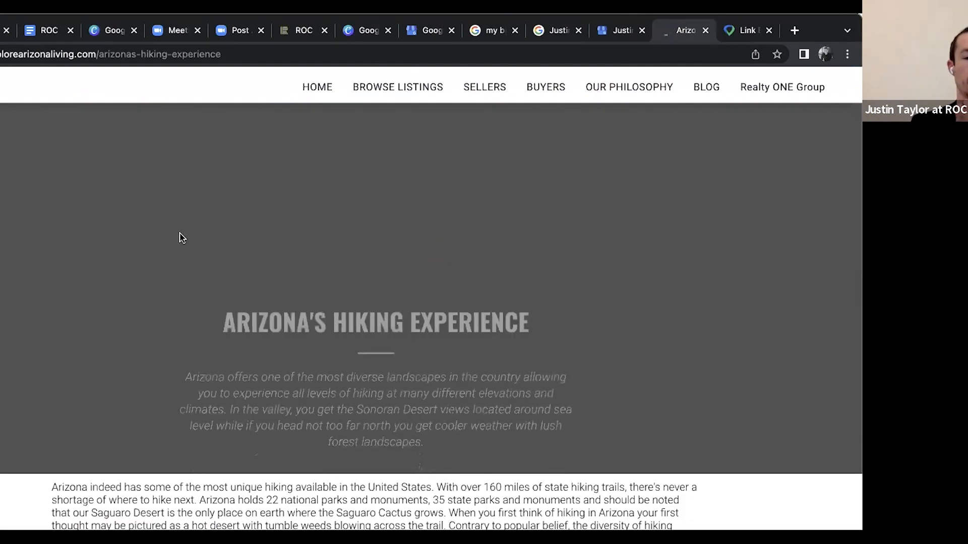
Copy the hiking article's introductory paragraph into the update's description and end the text with an ellipsis
scroll(180, 234, down, 2)
drag(433, 242, 181, 173)
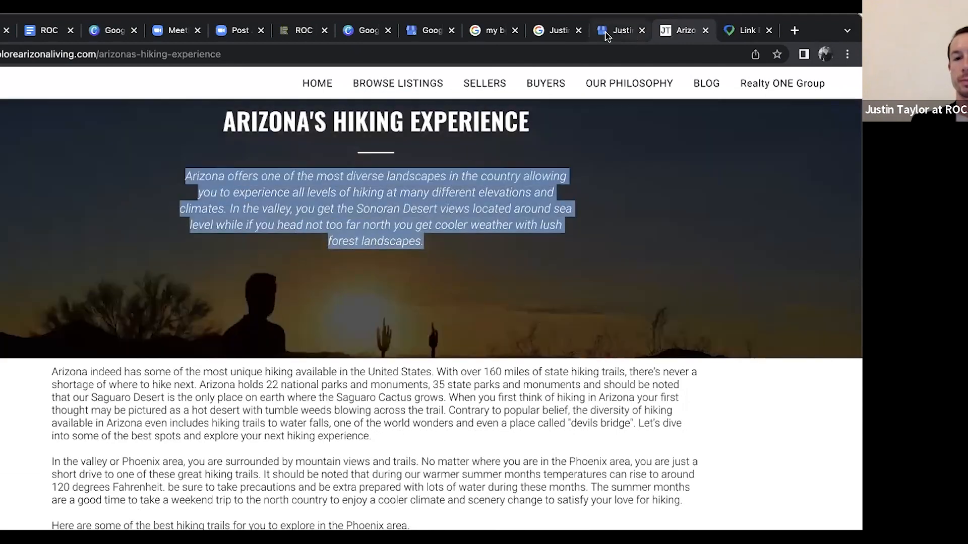
click(554, 31)
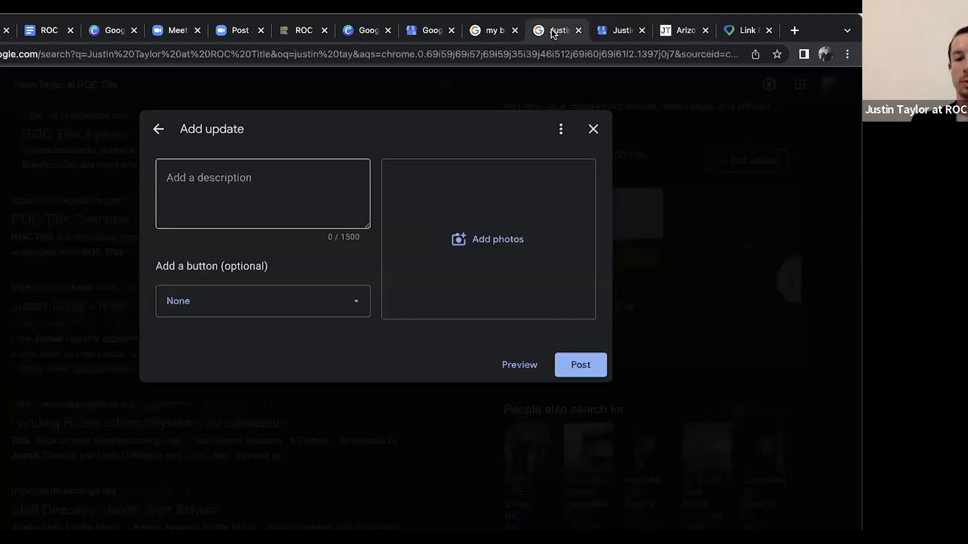
click(257, 177)
key(ctrl+v)
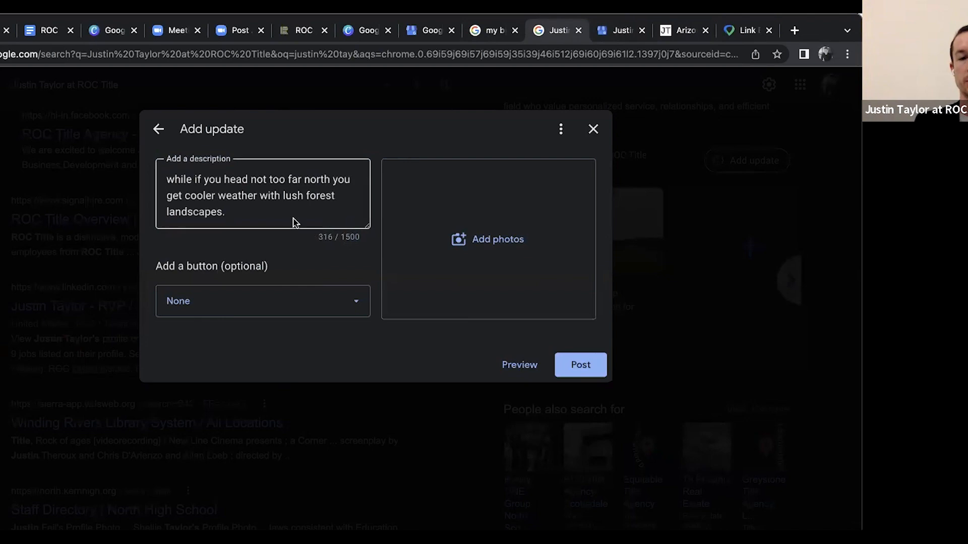
scroll(291, 217, up, 5)
scroll(290, 217, down, 5)
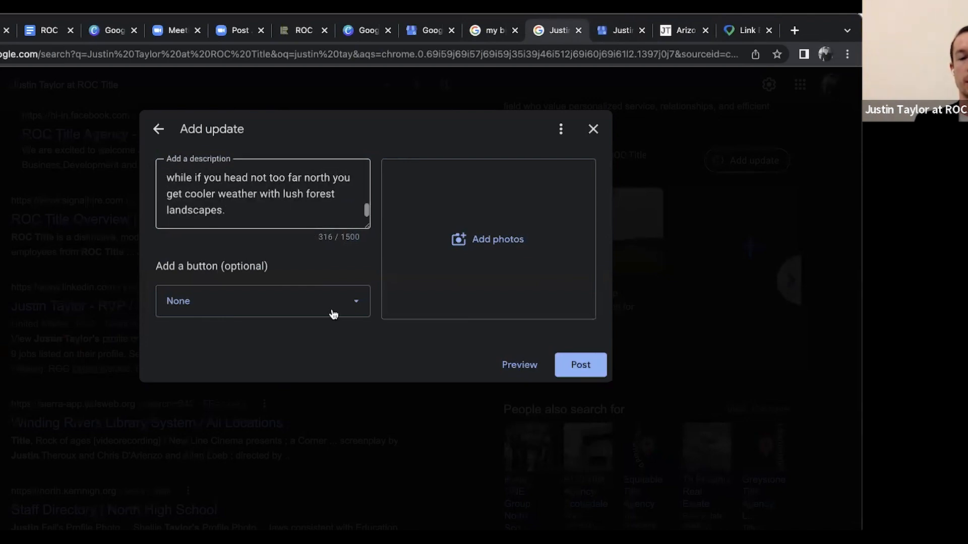
click(252, 210)
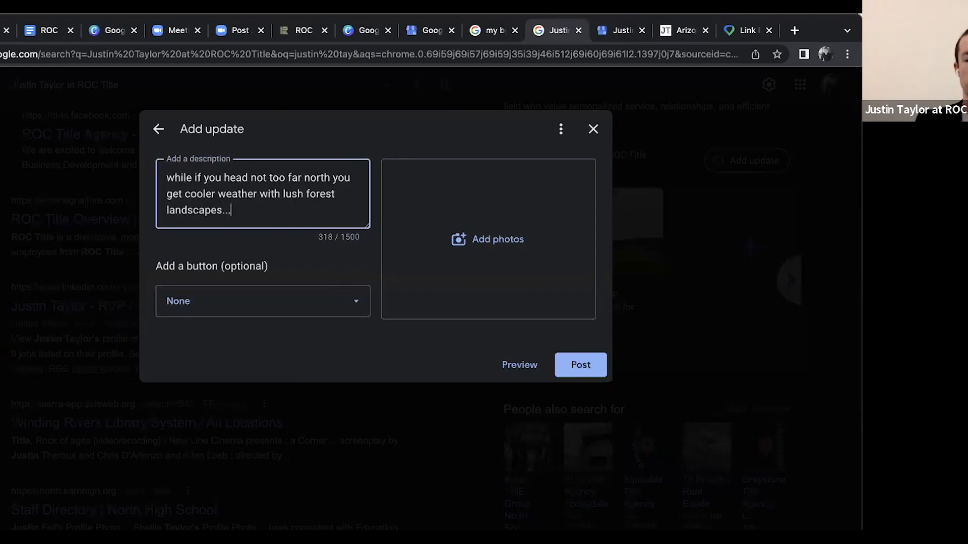
text(cont)
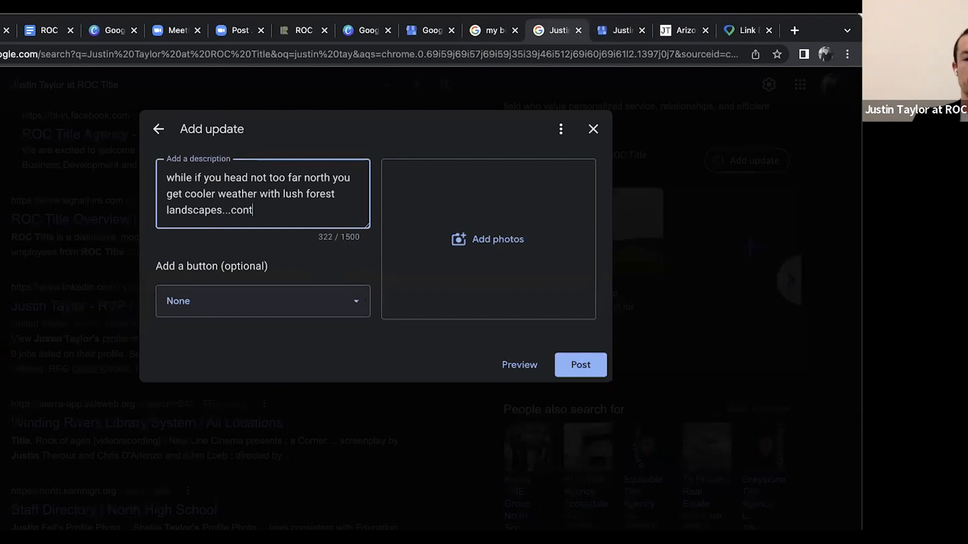
text(inue reading)
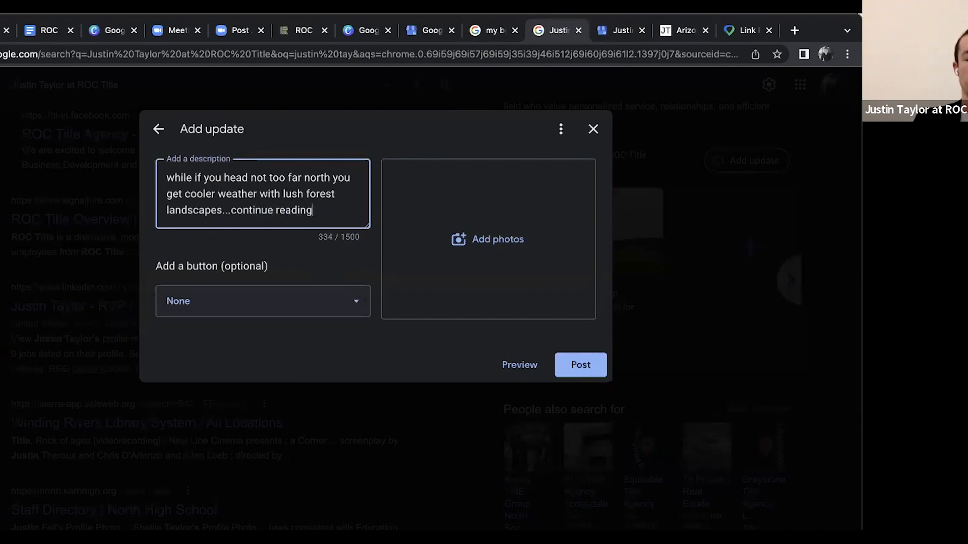
key(BackSpace)
key(BackSpace)
key(BackSpace)
key(BackSpace)
key(BackSpace)
key(BackSpace)
key(BackSpace)
key(BackSpace)
key(BackSpace)
key(BackSpace)
Add a Learn more button to the update and append "click learn more to read on" to the description
click(346, 311)
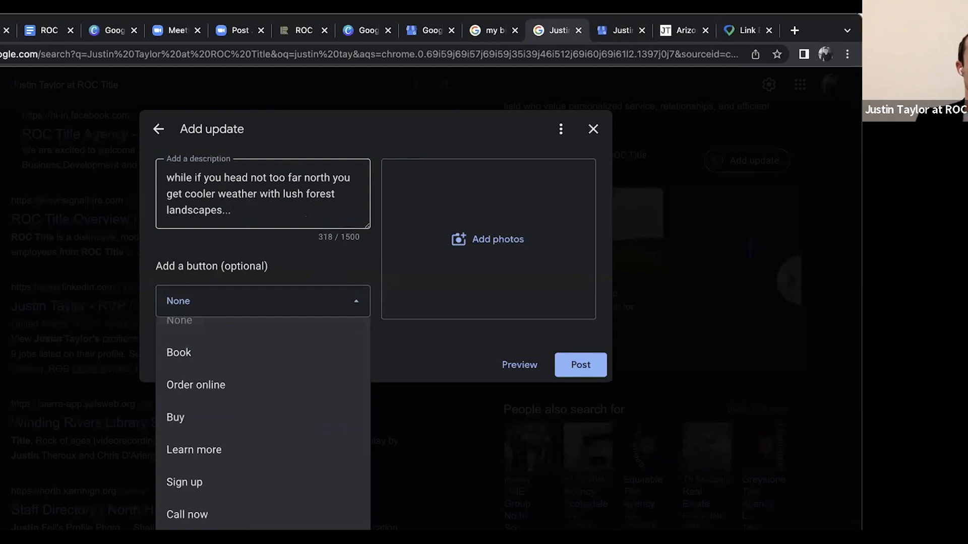
click(222, 444)
text(click re)
text(earn)
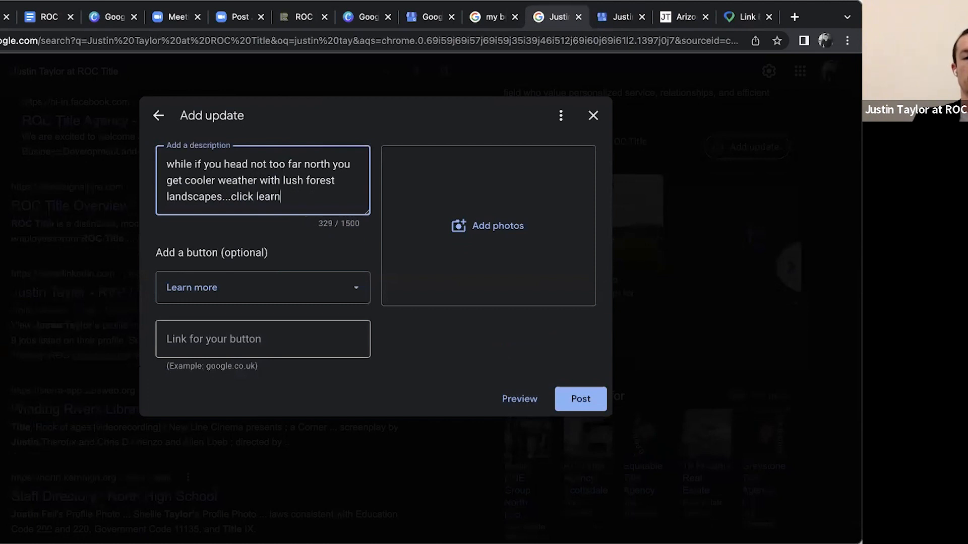
text( more to )
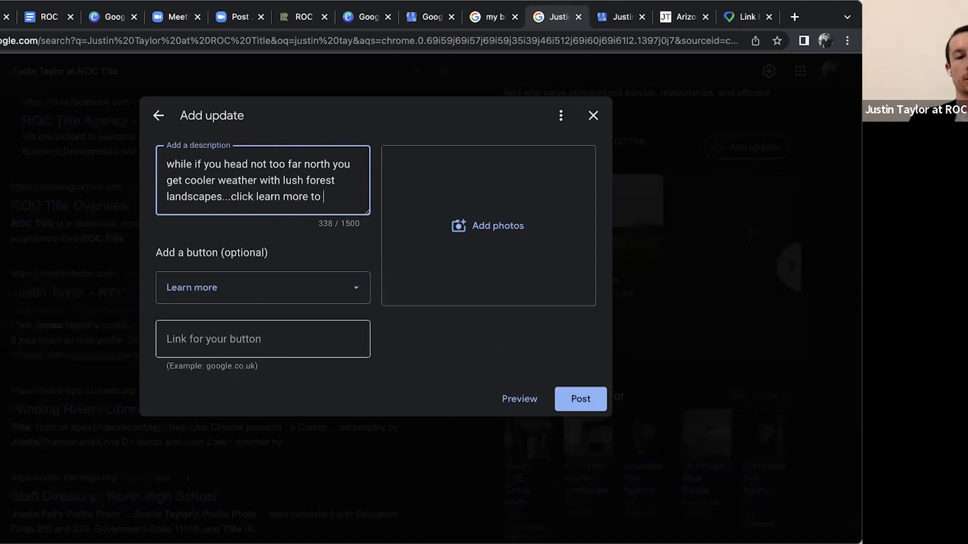
text(read on)
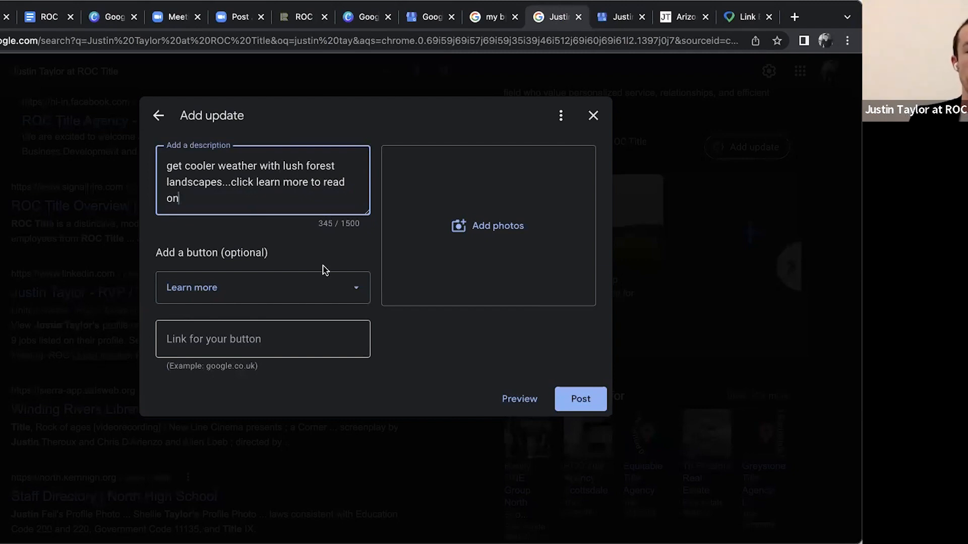
click(519, 228)
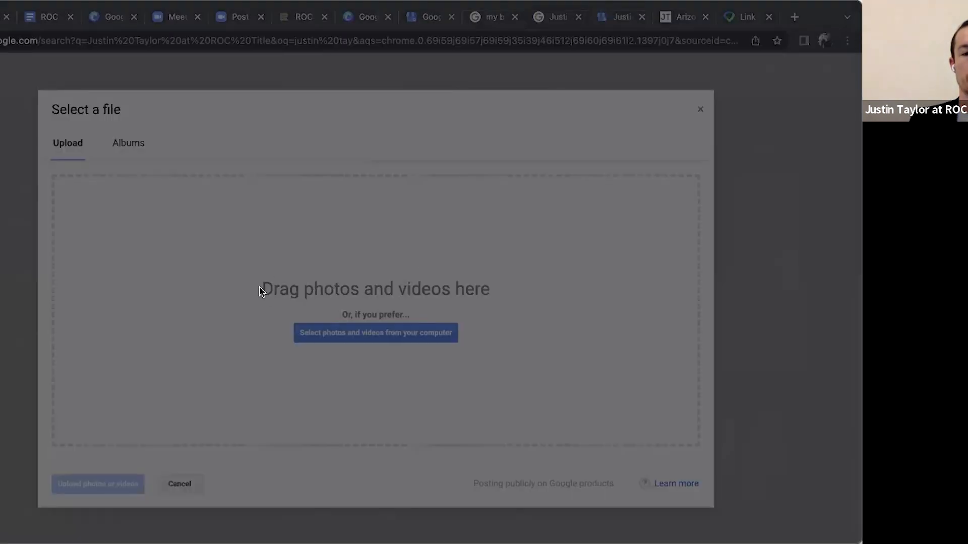
double_click(260, 288)
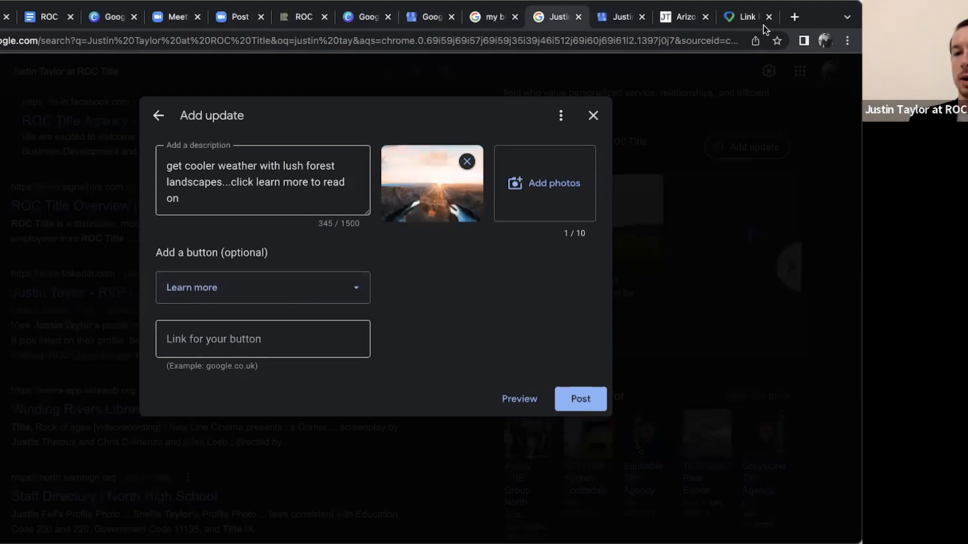
click(680, 16)
click(210, 40)
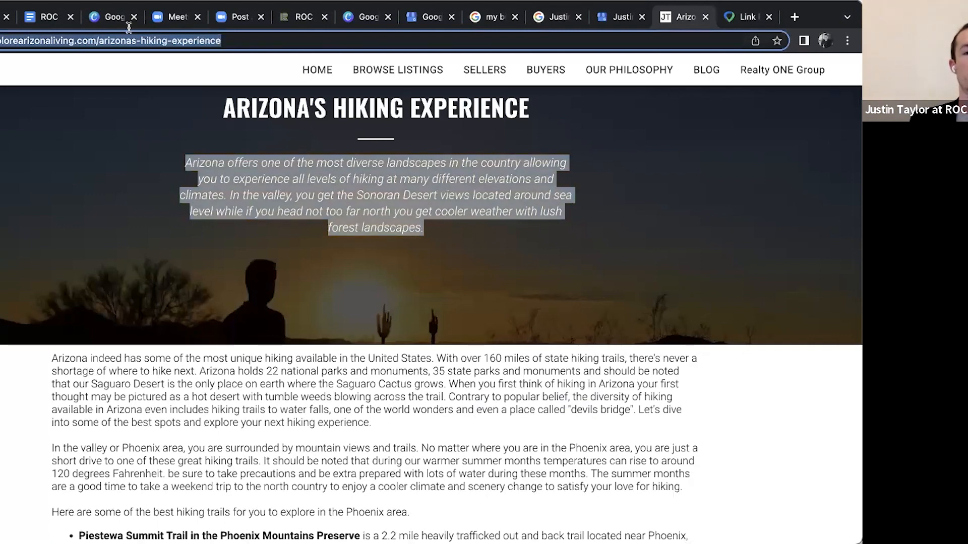
click(434, 20)
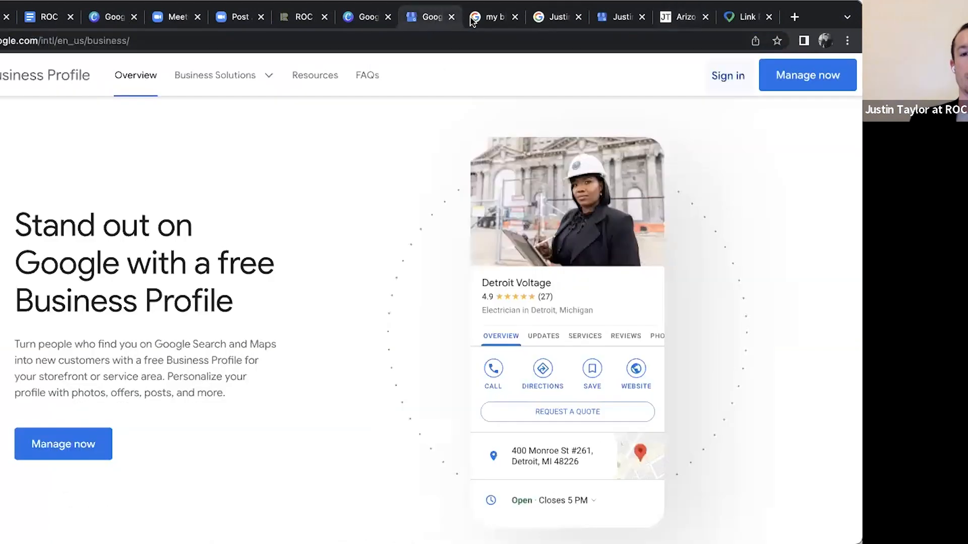
click(498, 20)
click(538, 21)
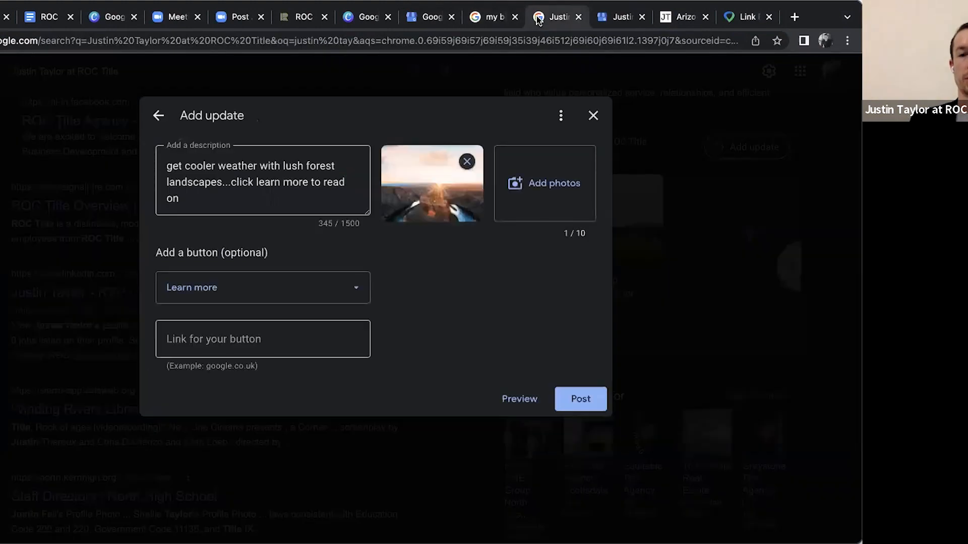
click(207, 334)
key(super+v)
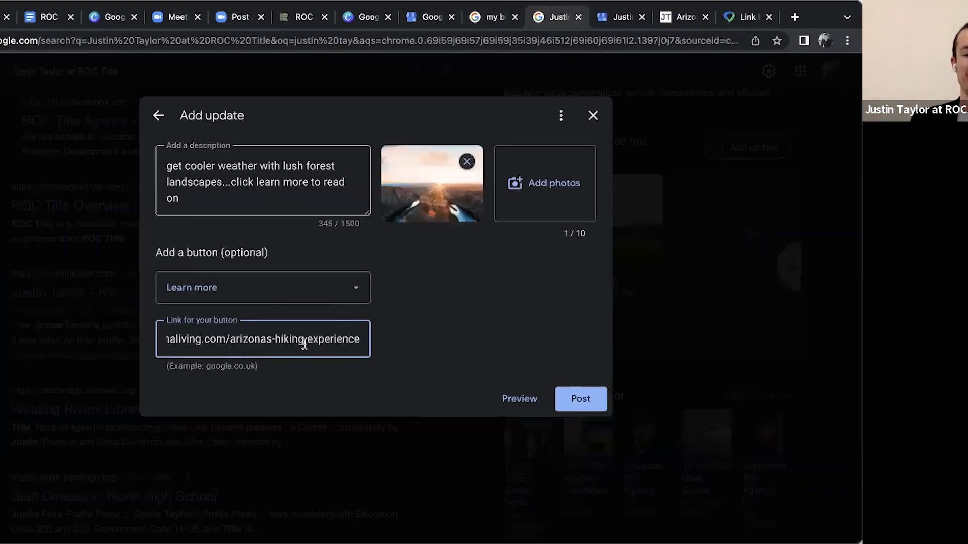
click(416, 340)
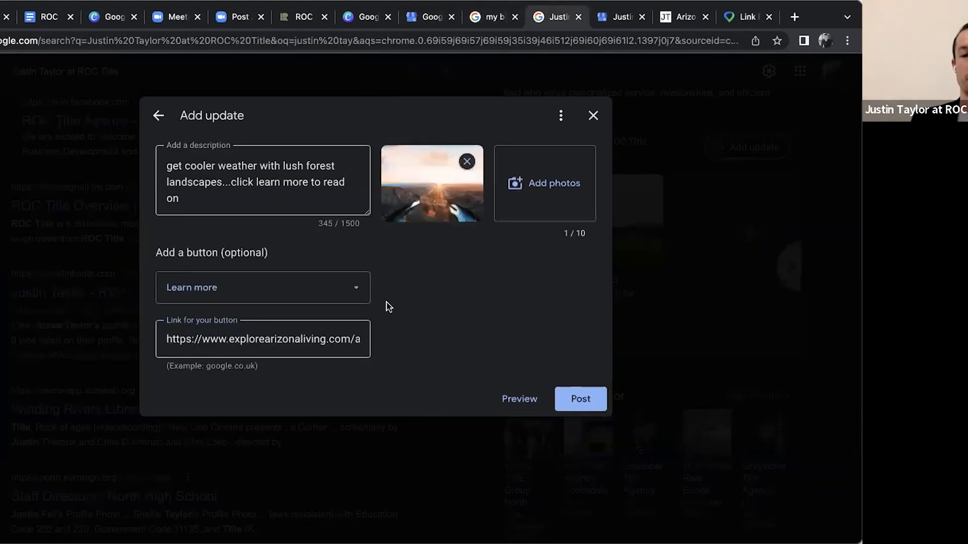
Publish the hiking update, dismiss the confirmation, and look over the new post among the recent updates
click(580, 398)
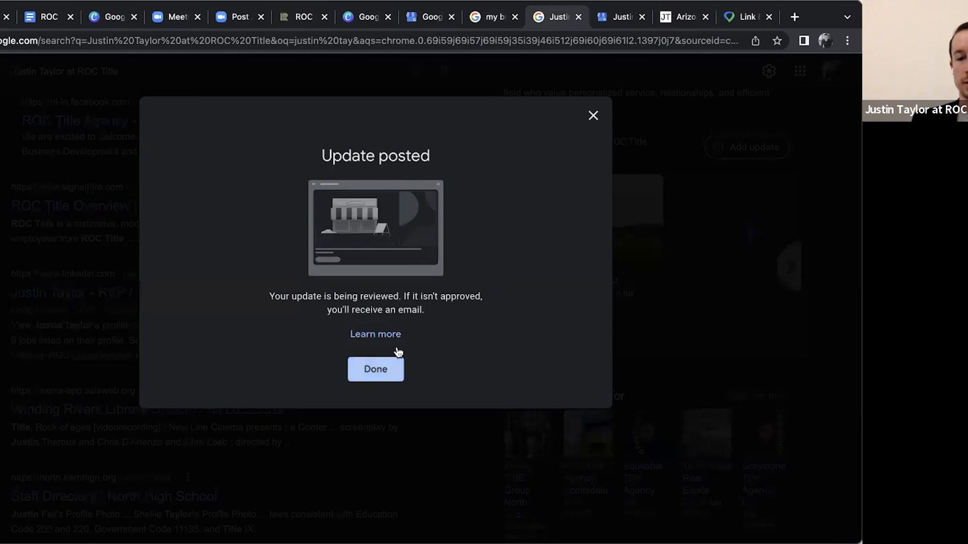
click(375, 367)
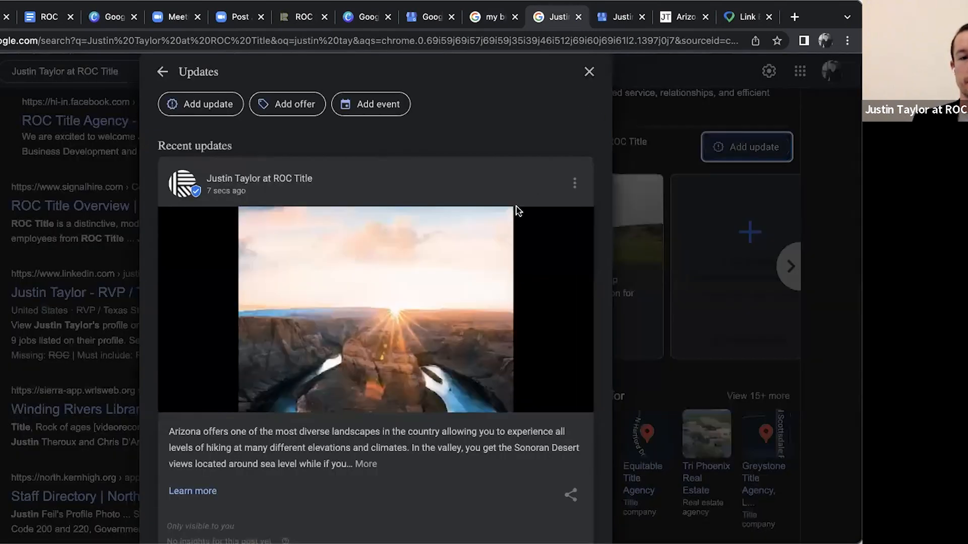
scroll(519, 210, down, 3)
scroll(518, 211, up, 3)
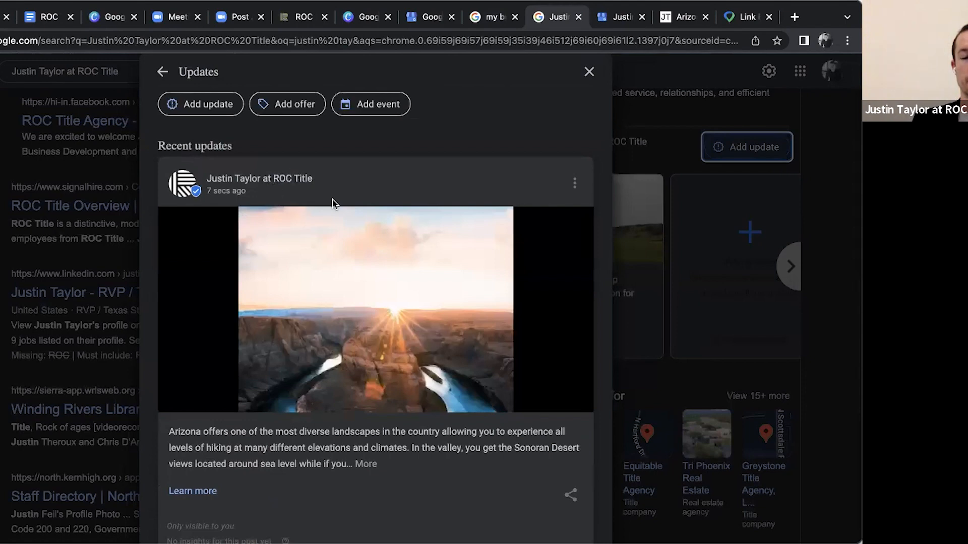
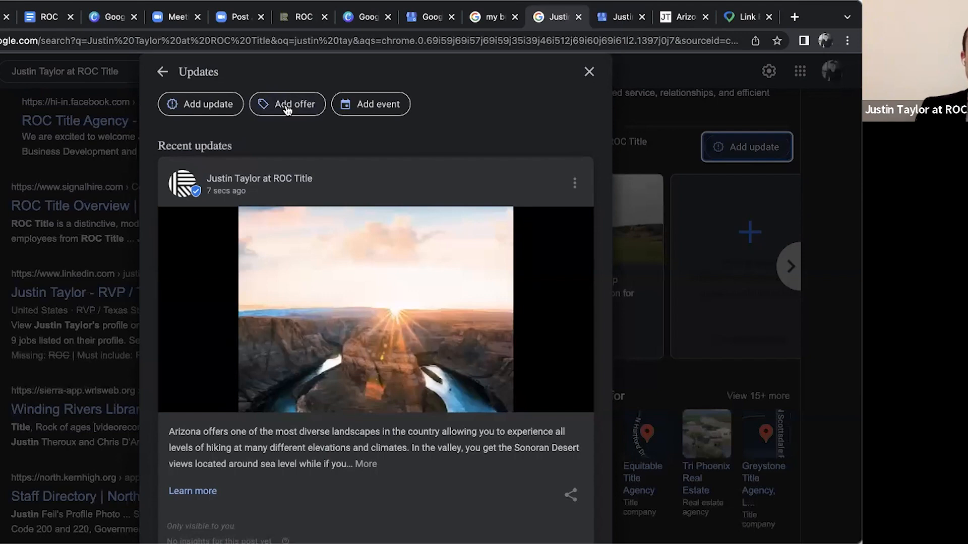
Look through the hiking and golf posts in the recent updates list, and close the updates window
scroll(367, 240, down, 3)
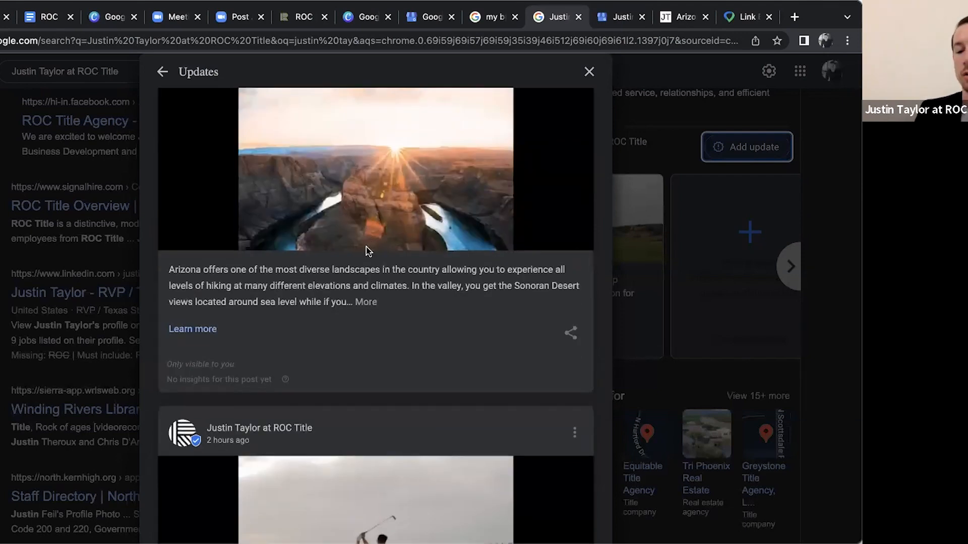
scroll(366, 251, down, 1)
scroll(366, 250, up, 5)
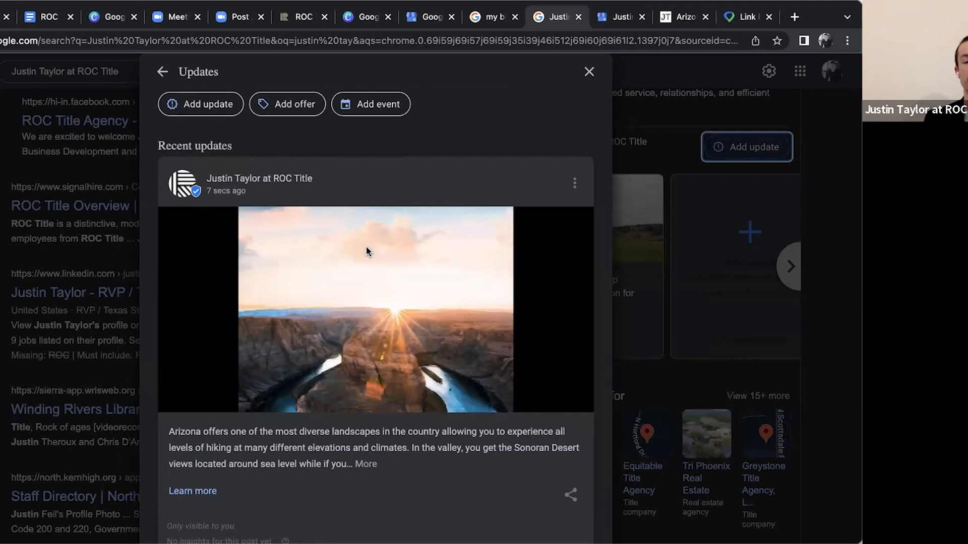
scroll(366, 246, down, 5)
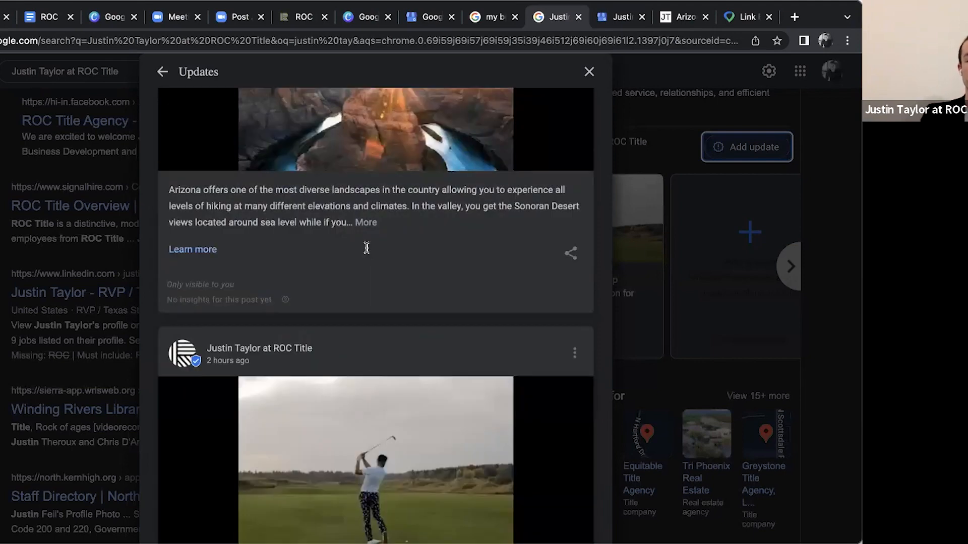
scroll(348, 194, up, 5)
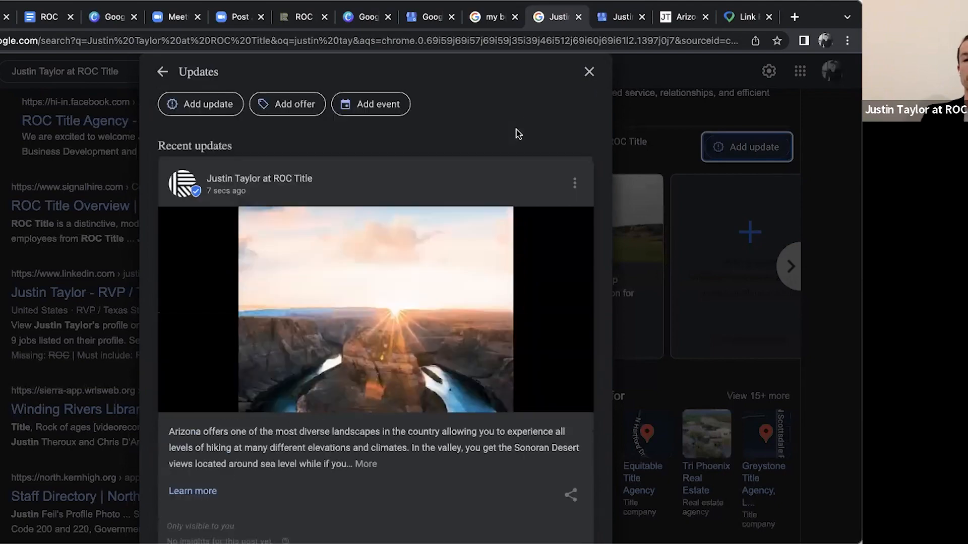
click(589, 74)
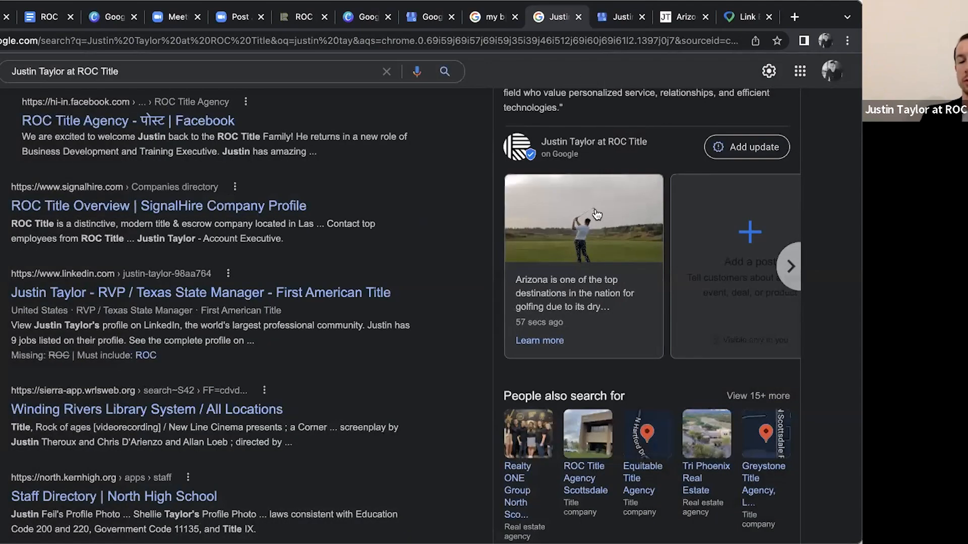
Review the business's public search listing, from its posts and related businesses back up to its hours and reviews
scroll(623, 228, down, 3)
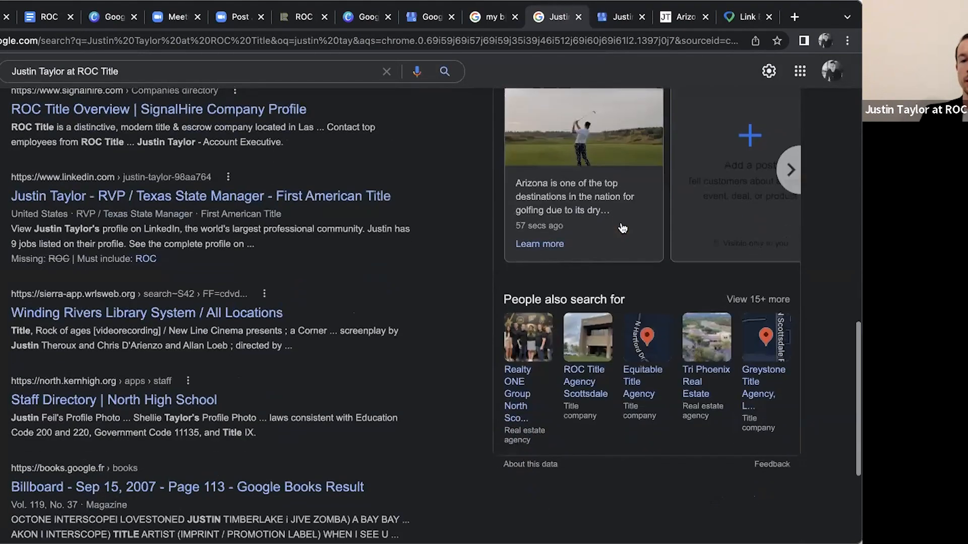
scroll(556, 179, up, 7)
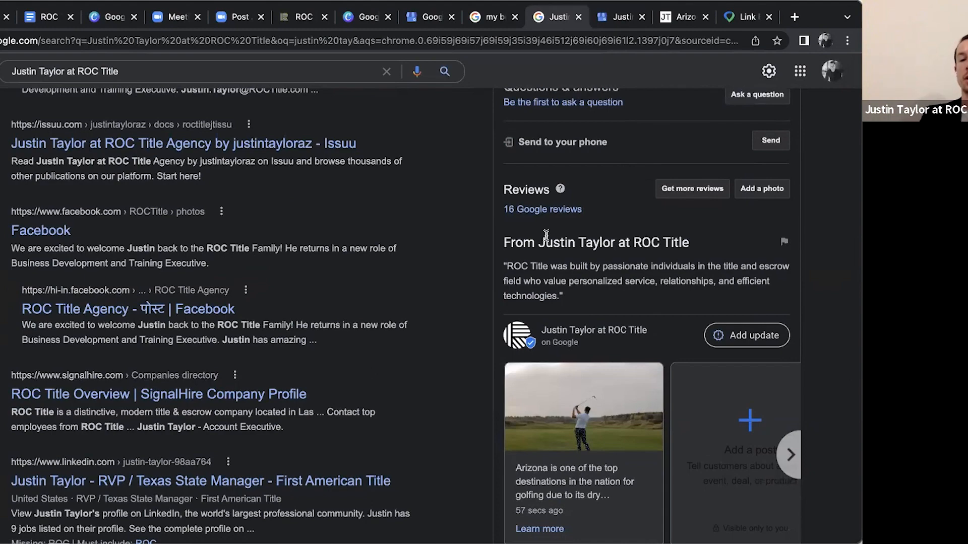
scroll(546, 237, down, 7)
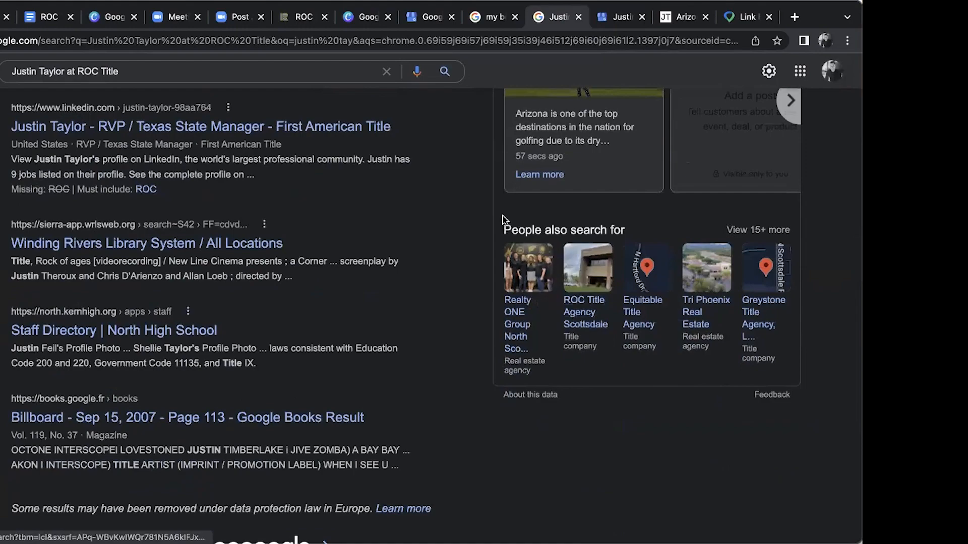
scroll(504, 217, up, 6)
scroll(504, 219, up, 12)
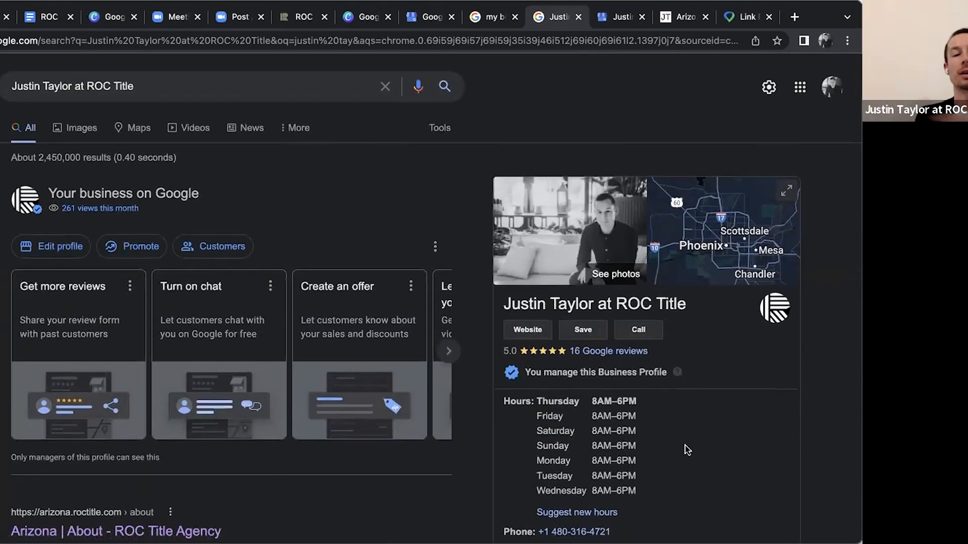
Go to the list of all managed business profiles and open the dashboard of the verified ROC Title profile
click(57, 249)
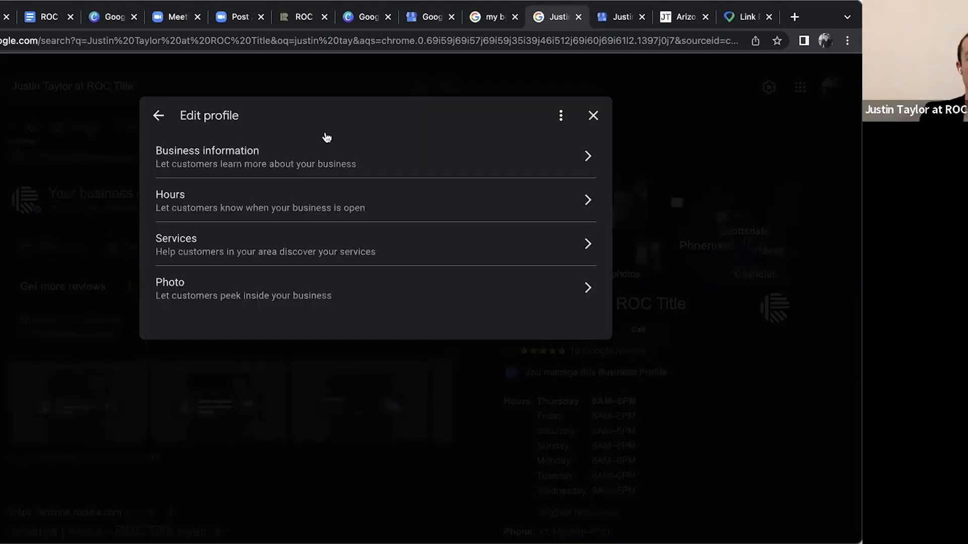
click(594, 116)
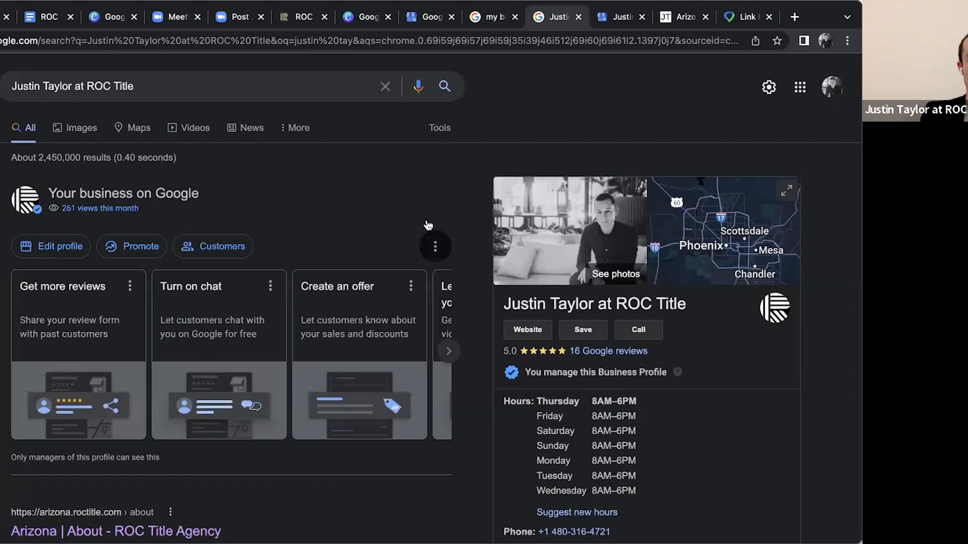
click(435, 246)
scroll(504, 303, down, 1)
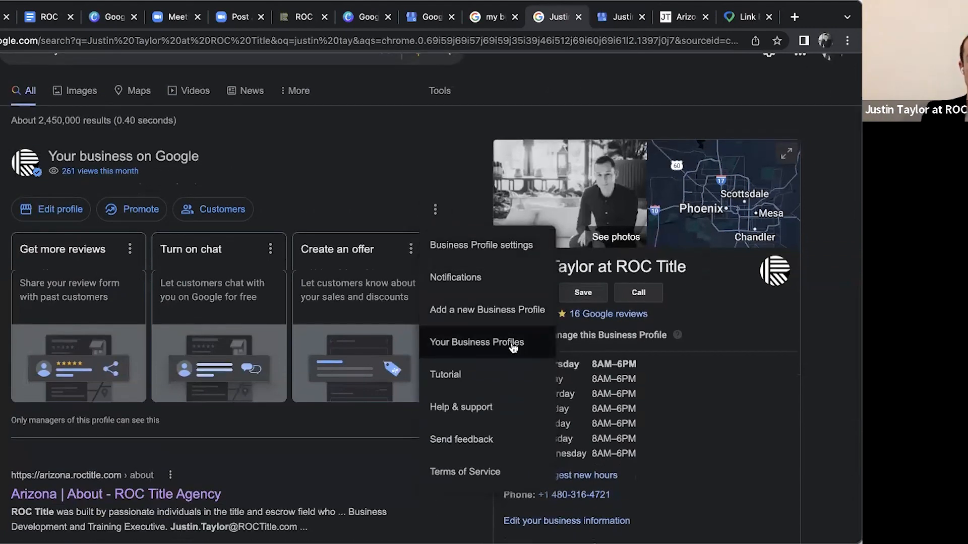
click(487, 345)
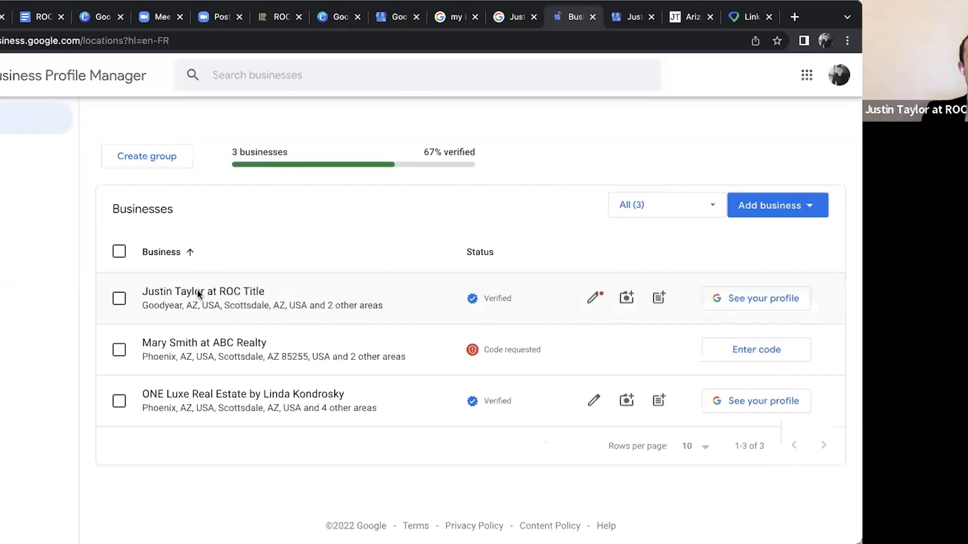
click(199, 293)
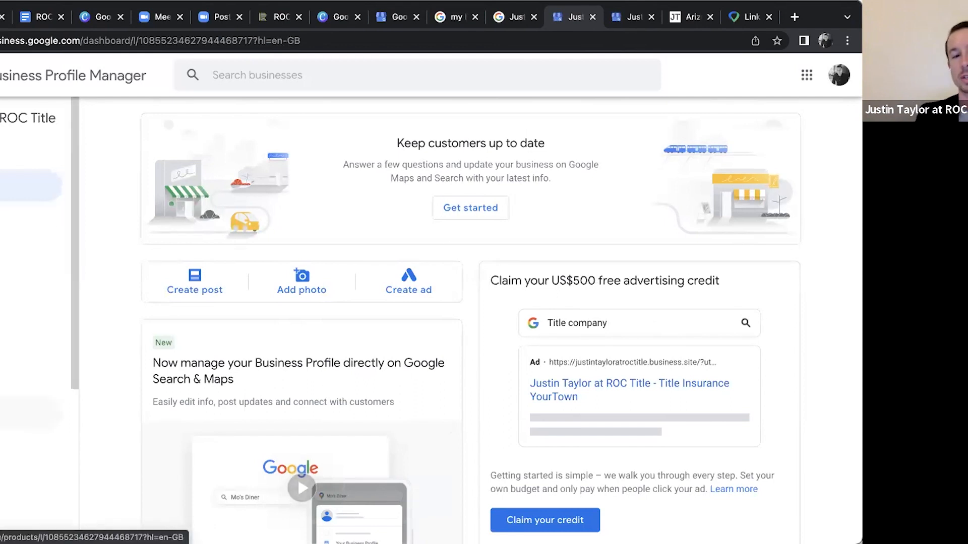
Look over the dashboard's post, photo and ad shortcuts and the free advertising credit offer
scroll(201, 273, down, 1)
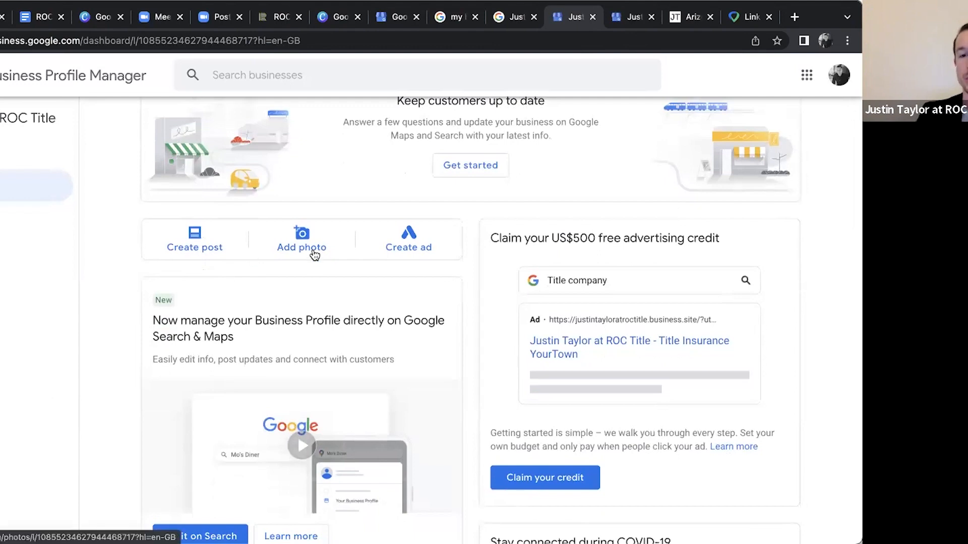
scroll(413, 249, down, 3)
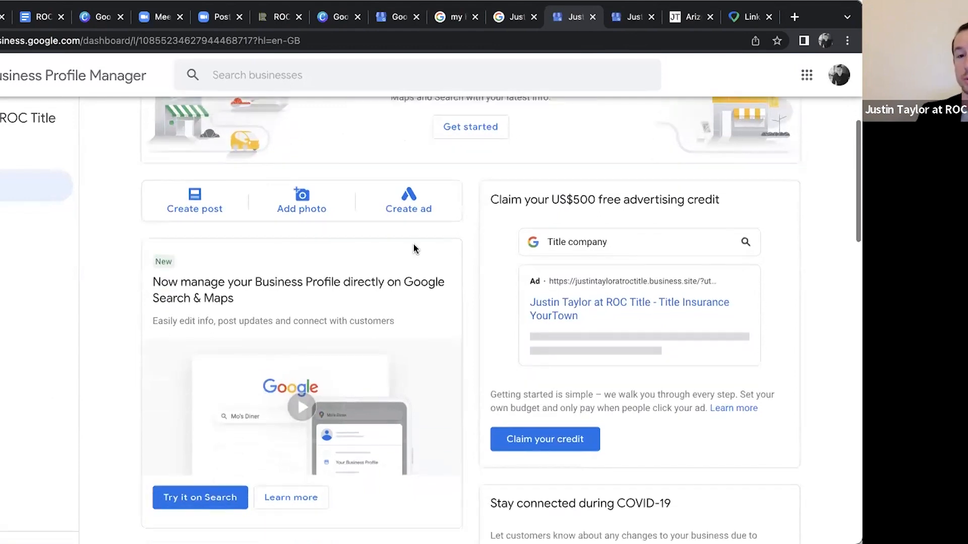
scroll(555, 210, down, 1)
scroll(504, 211, up, 1)
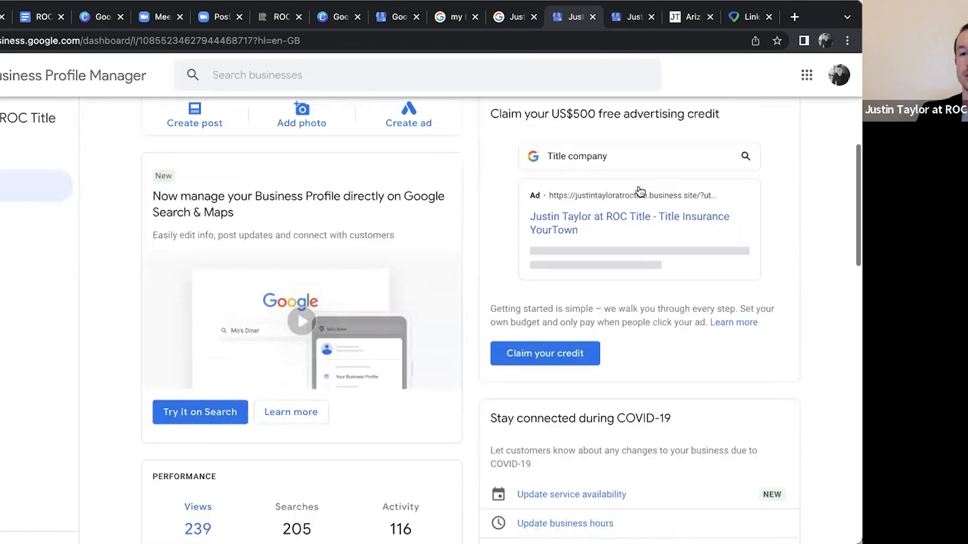
Examine the dashboard's performance figures for search views and maps views over the past 28 days
scroll(467, 241, down, 6)
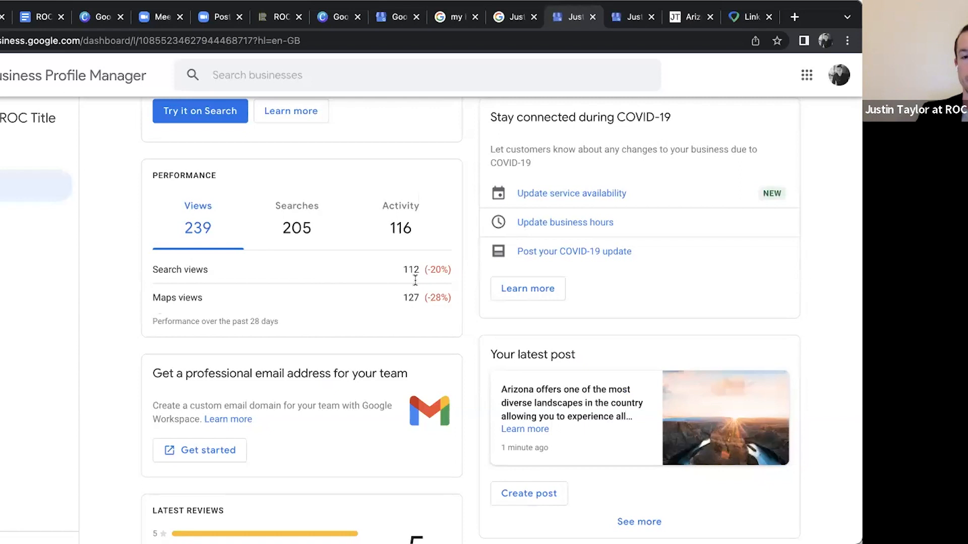
triple_click(450, 299)
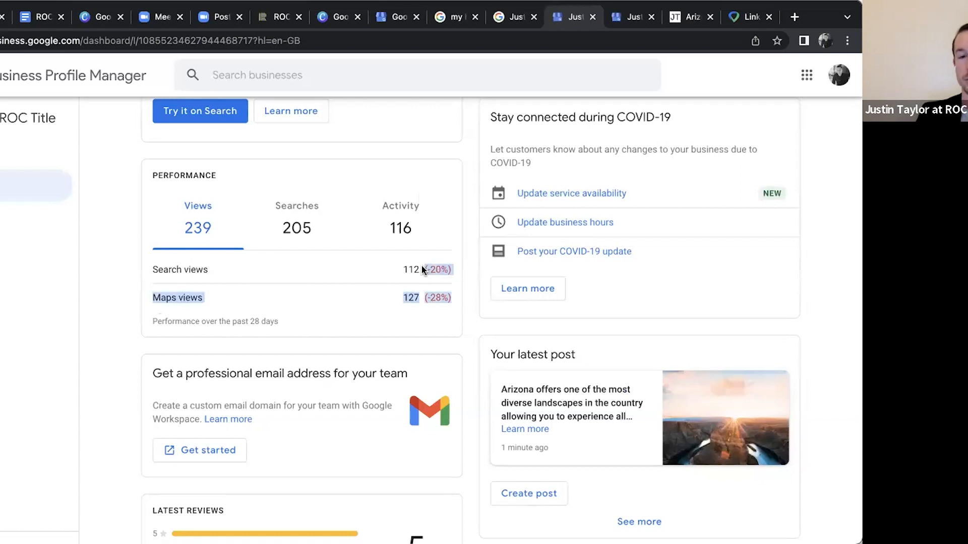
click(451, 285)
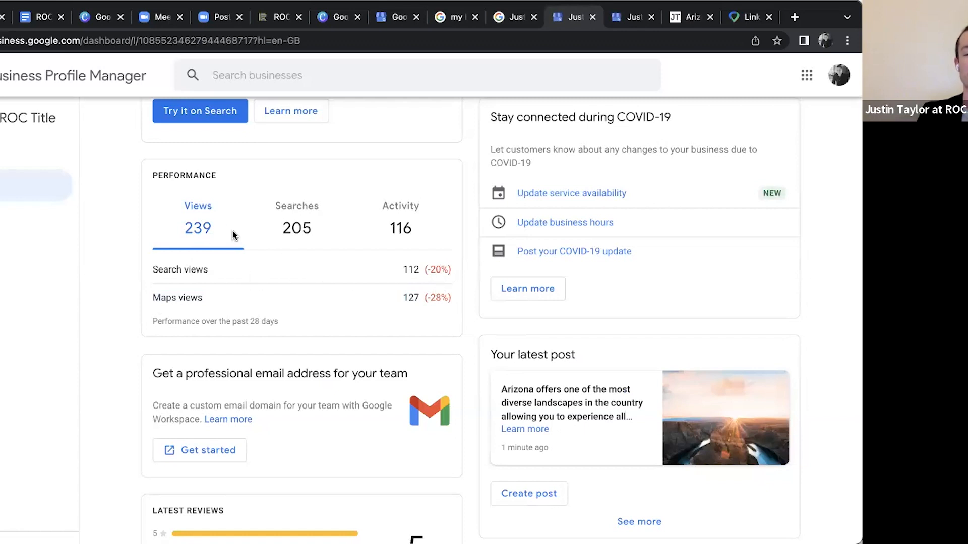
scroll(445, 279, up, 2)
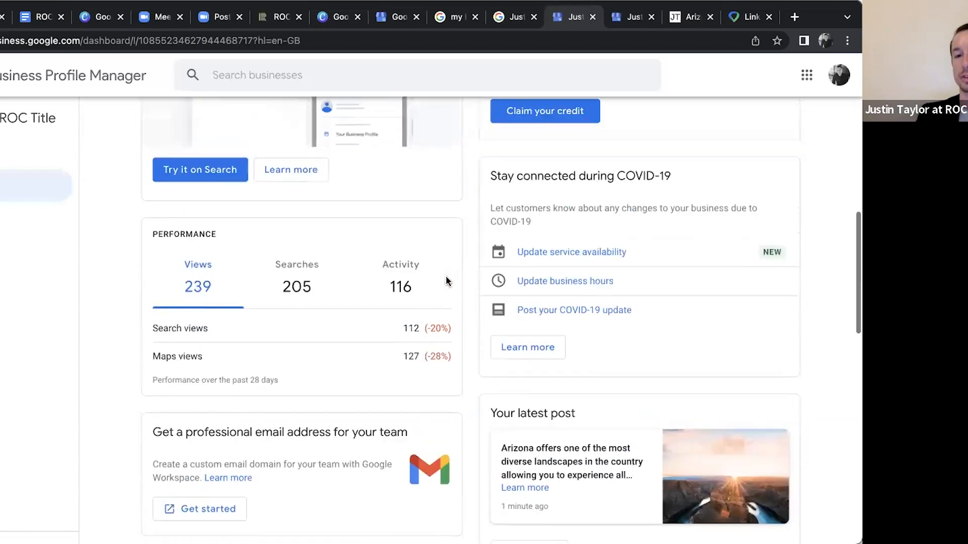
scroll(447, 282, down, 1)
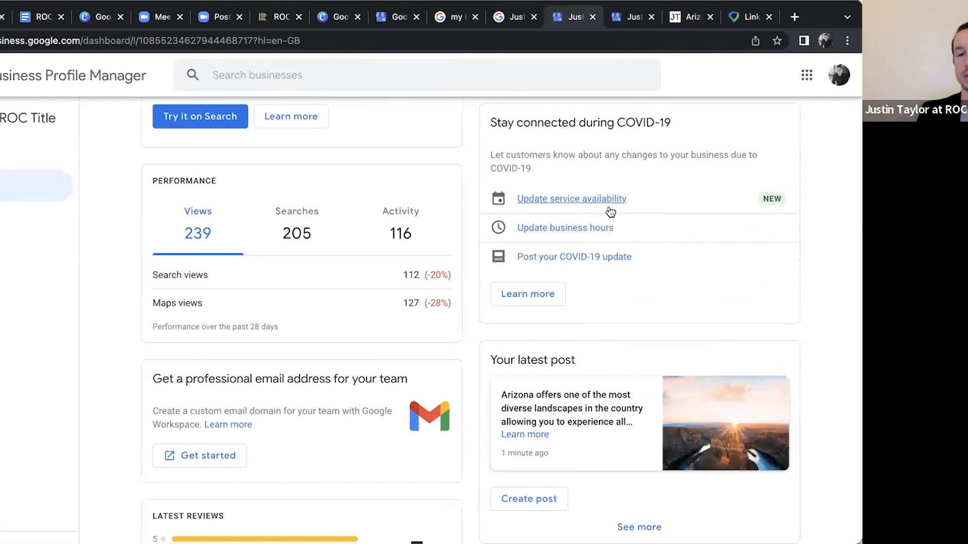
Open the full list of posts from the latest post section and look through the published posts
scroll(399, 246, down, 2)
scroll(441, 250, down, 2)
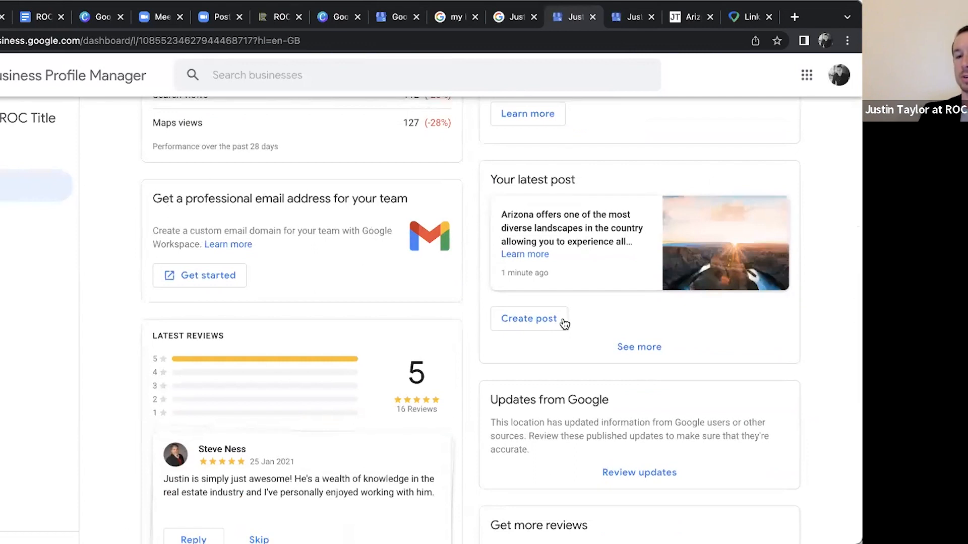
click(645, 346)
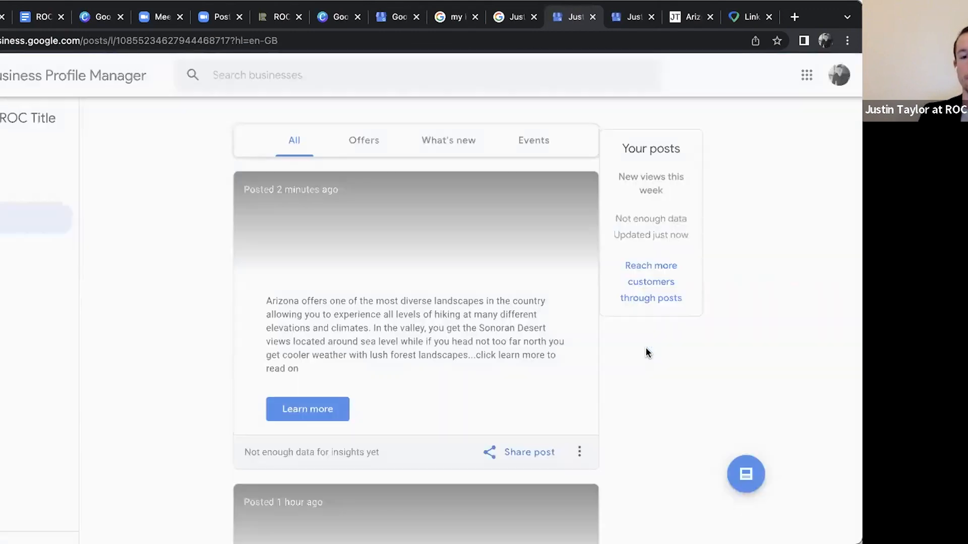
scroll(508, 347, down, 10)
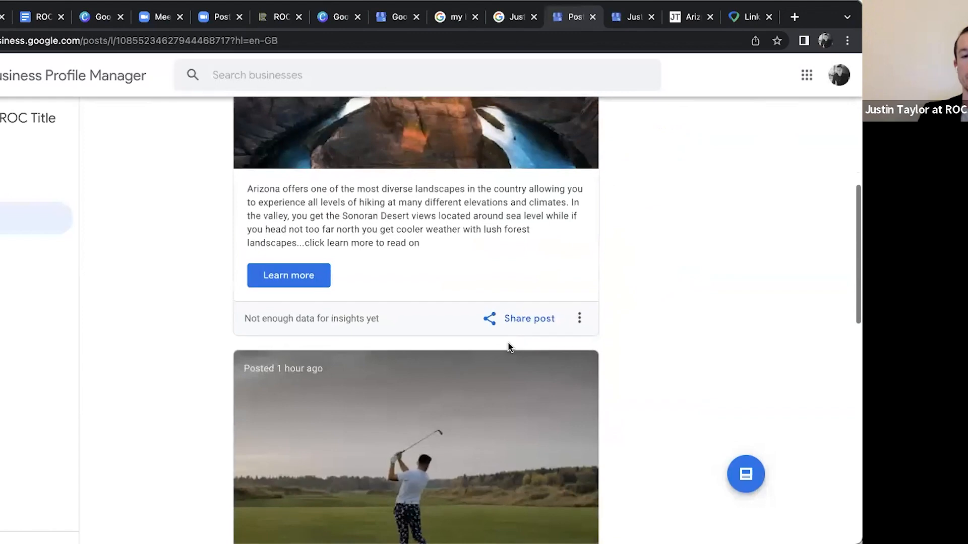
scroll(508, 346, down, 8)
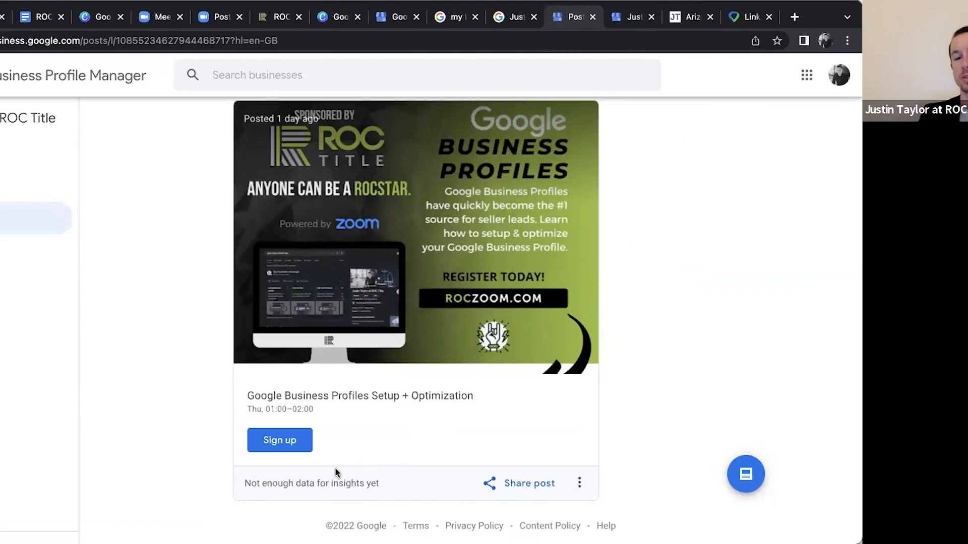
scroll(474, 418, up, 10)
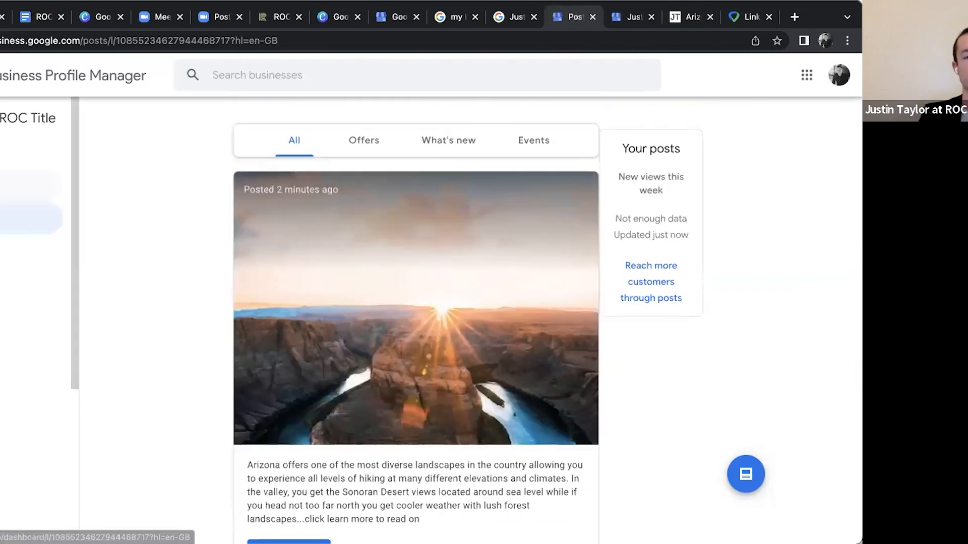
Return to the dashboard home and look over its latest reviews, Google updates and profile completion sections
click(4, 187)
scroll(514, 325, down, 10)
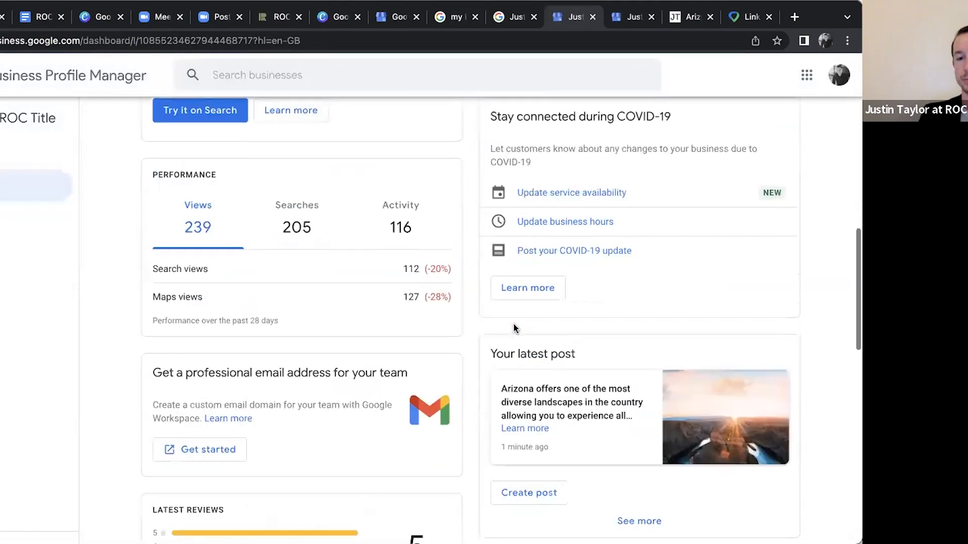
scroll(513, 325, down, 1)
scroll(514, 325, up, 1)
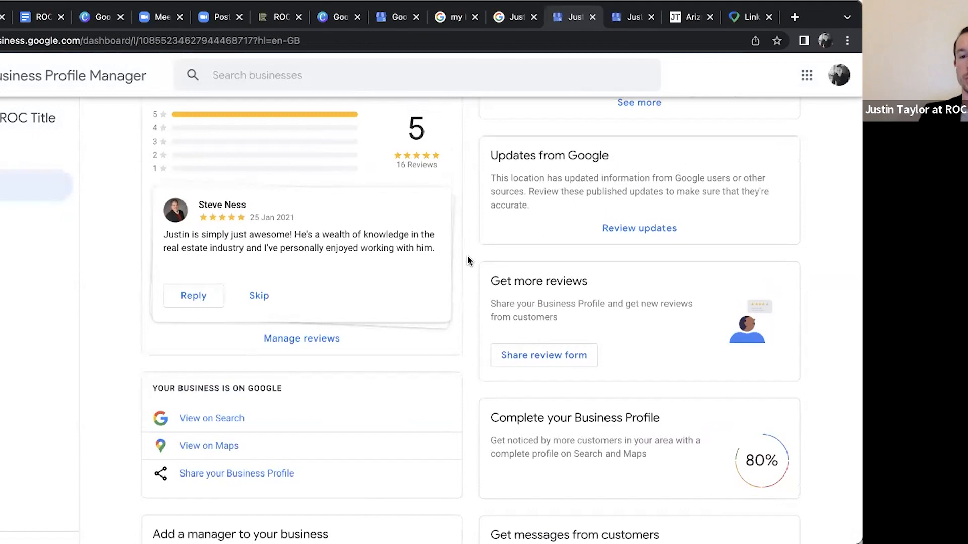
scroll(467, 260, down, 3)
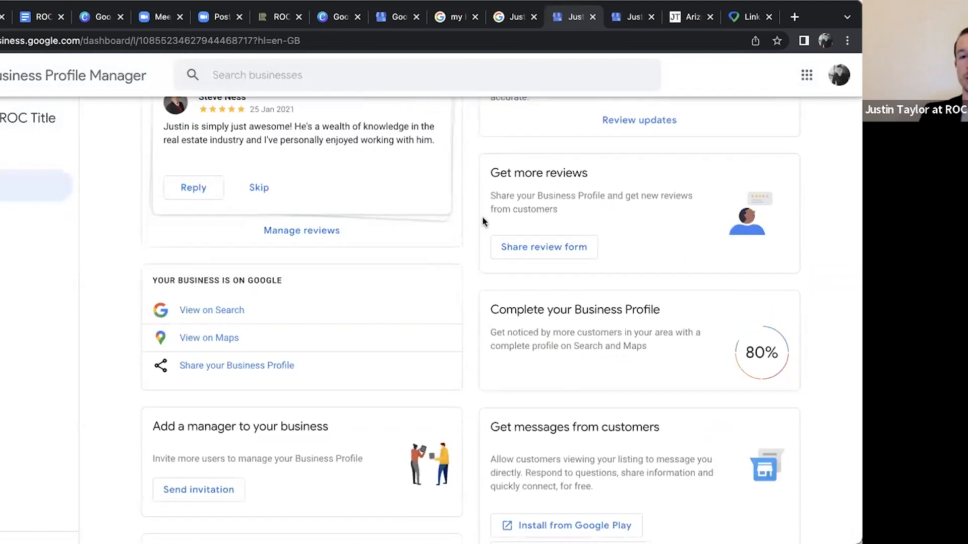
scroll(466, 170, up, 12)
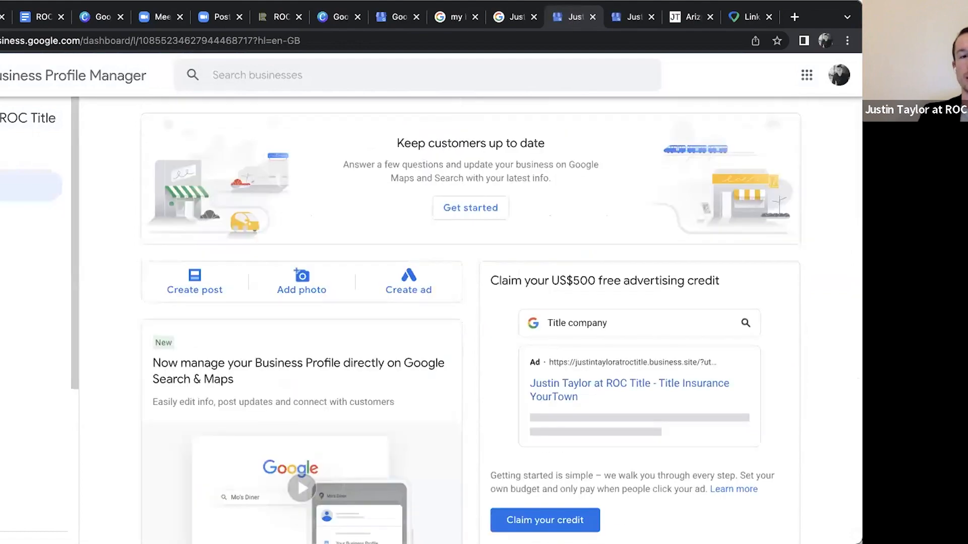
Open the shareable review form from the Get more reviews section and copy its review link
scroll(506, 258, down, 10)
scroll(505, 259, down, 4)
scroll(506, 262, down, 2)
scroll(598, 261, up, 3)
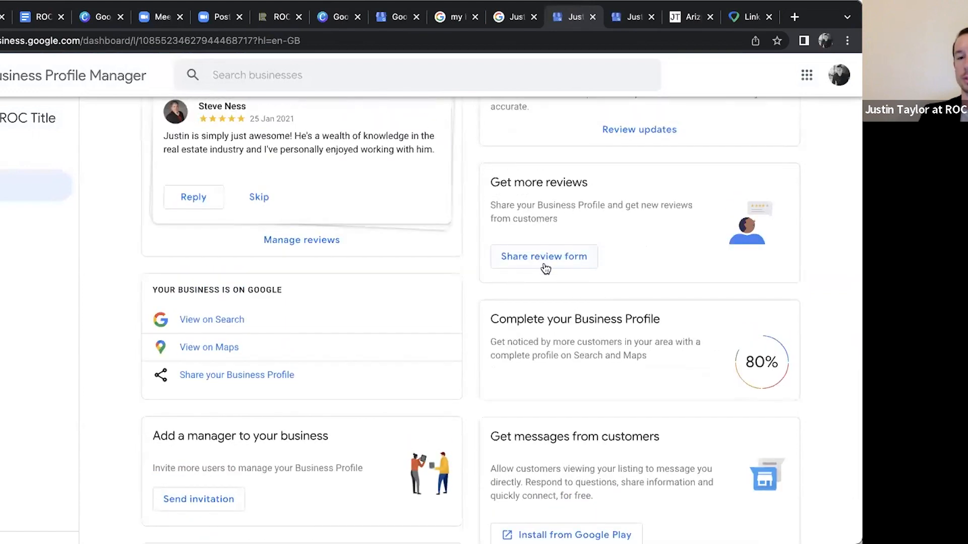
scroll(550, 267, up, 1)
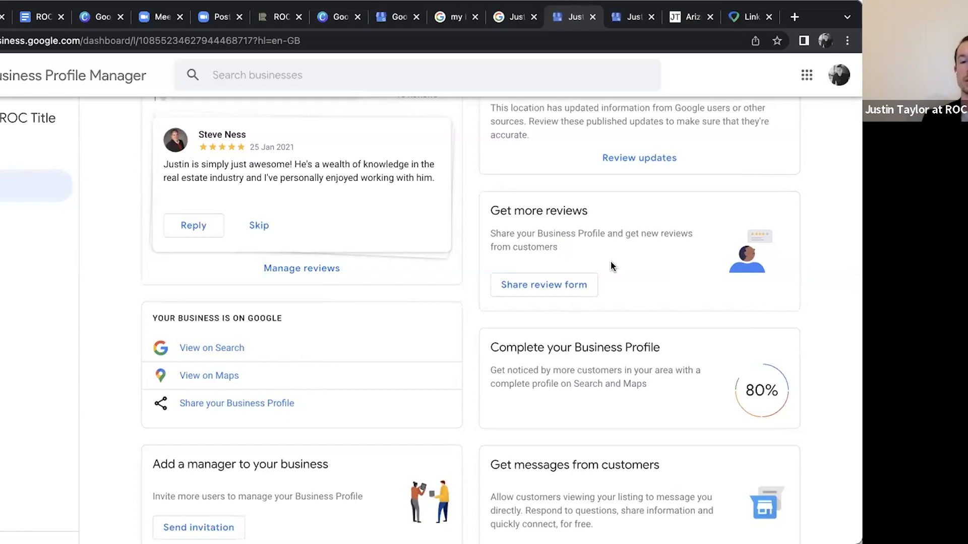
click(554, 285)
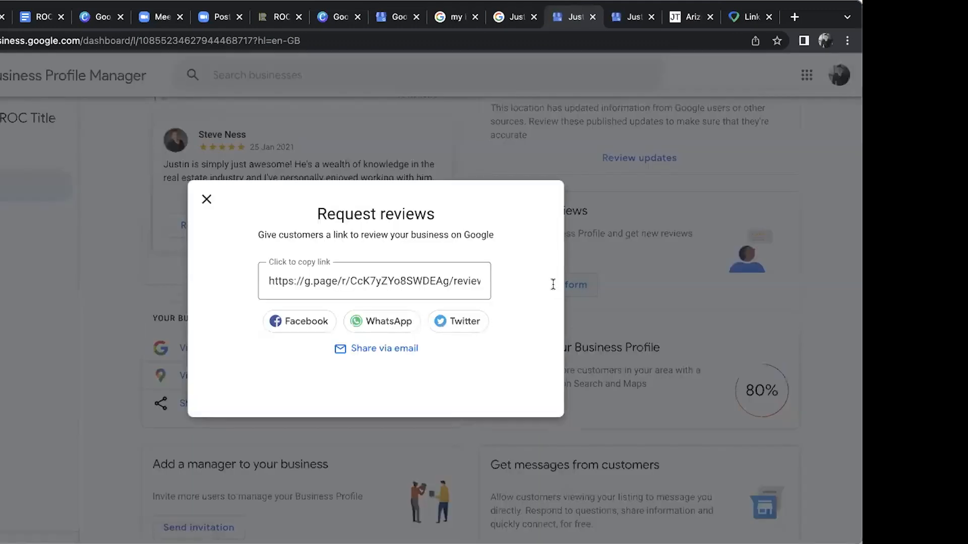
click(342, 280)
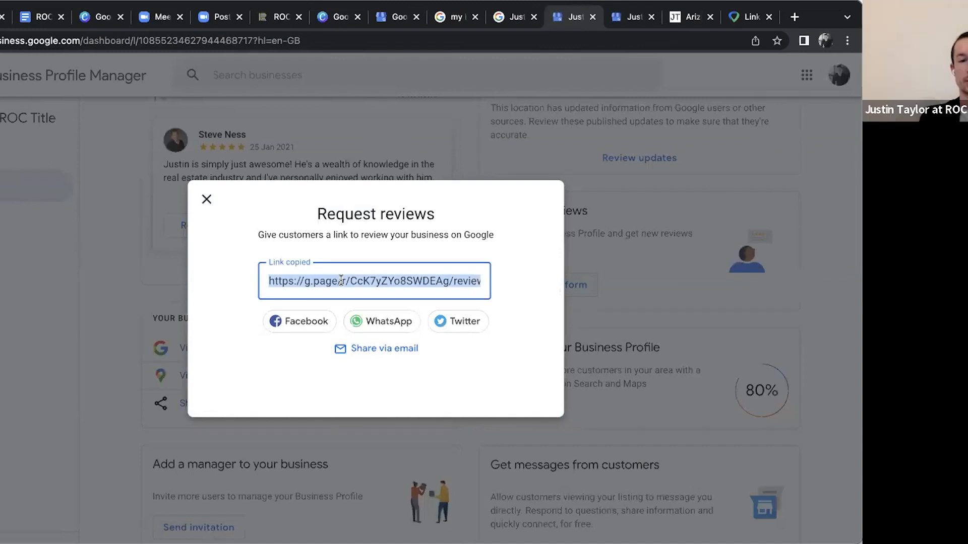
Open the copied review link in a new browser tab
click(794, 17)
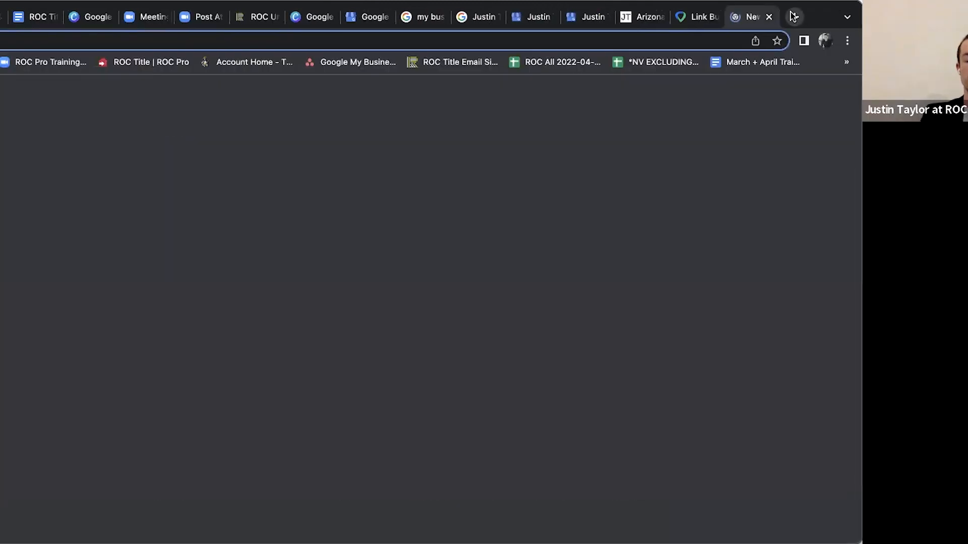
key(ctrl+v)
key(Return)
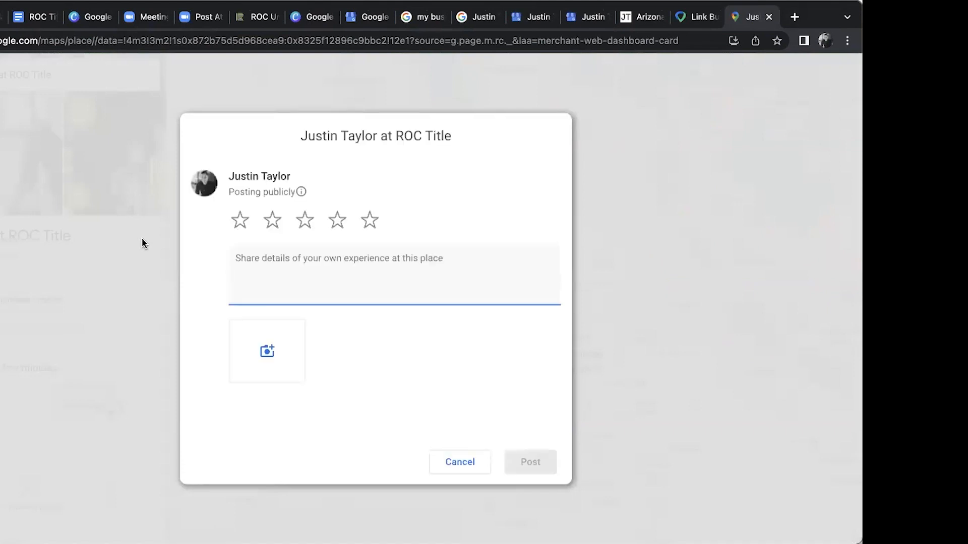
Select a five-star rating in the public review form and discard the review without posting it
click(371, 225)
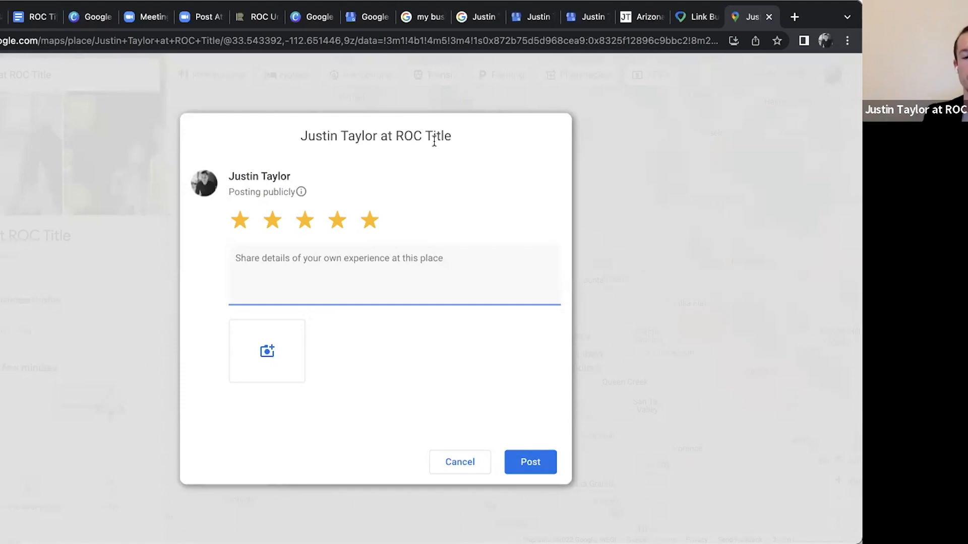
click(451, 460)
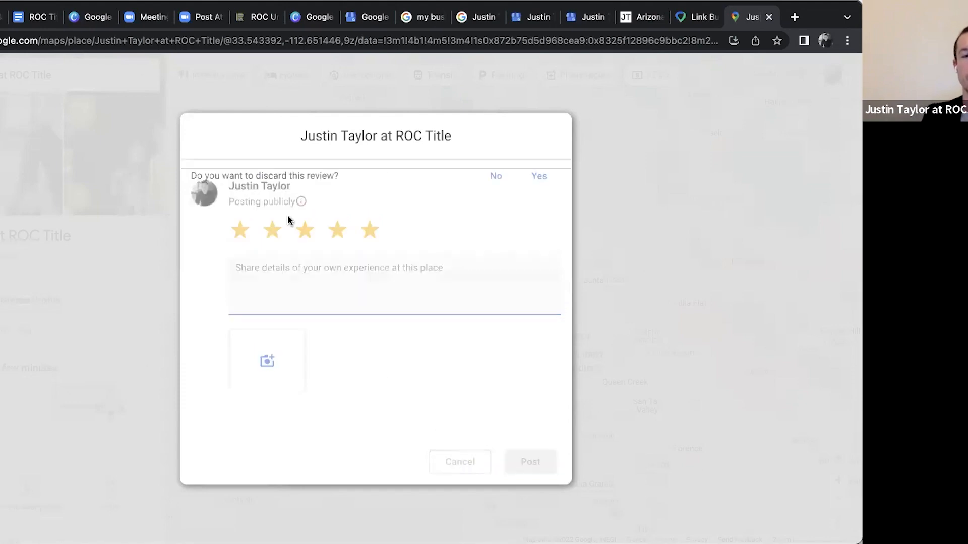
click(532, 177)
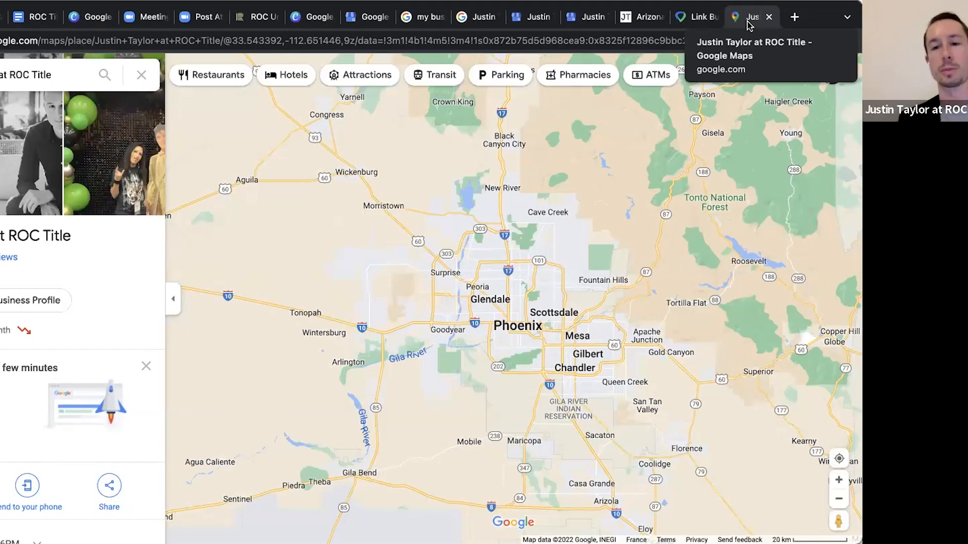
Return to the profile dashboard, copy the review link from the review request dialog again and close the dialog
click(532, 17)
click(205, 201)
click(547, 288)
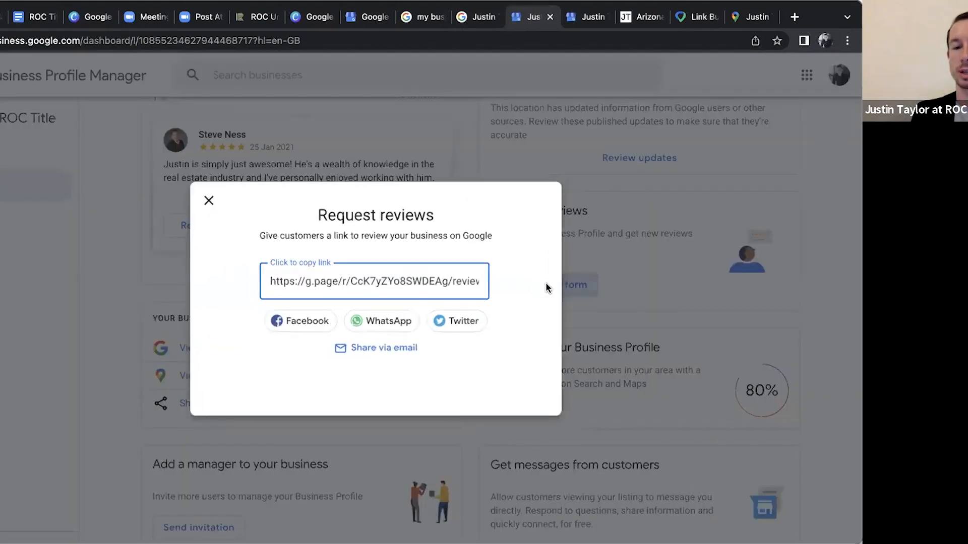
click(440, 284)
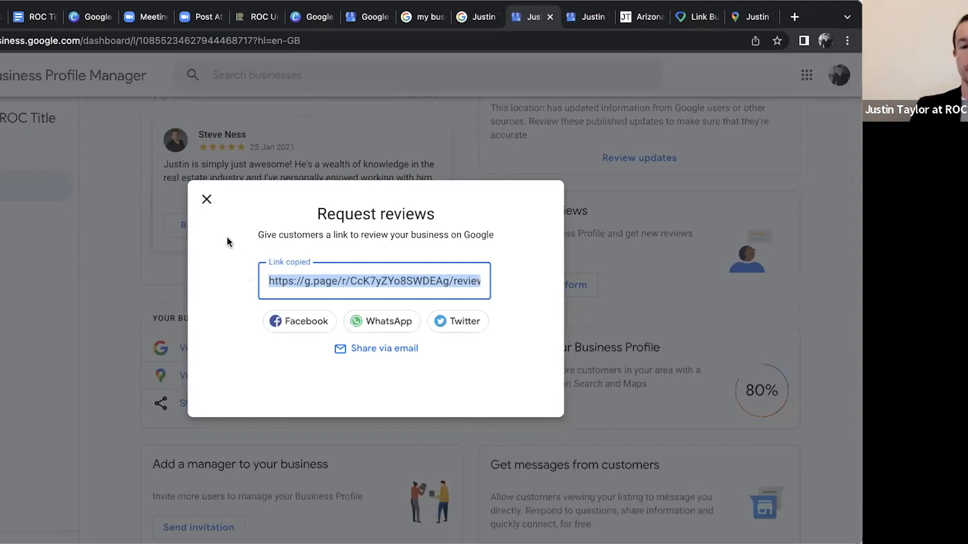
click(206, 200)
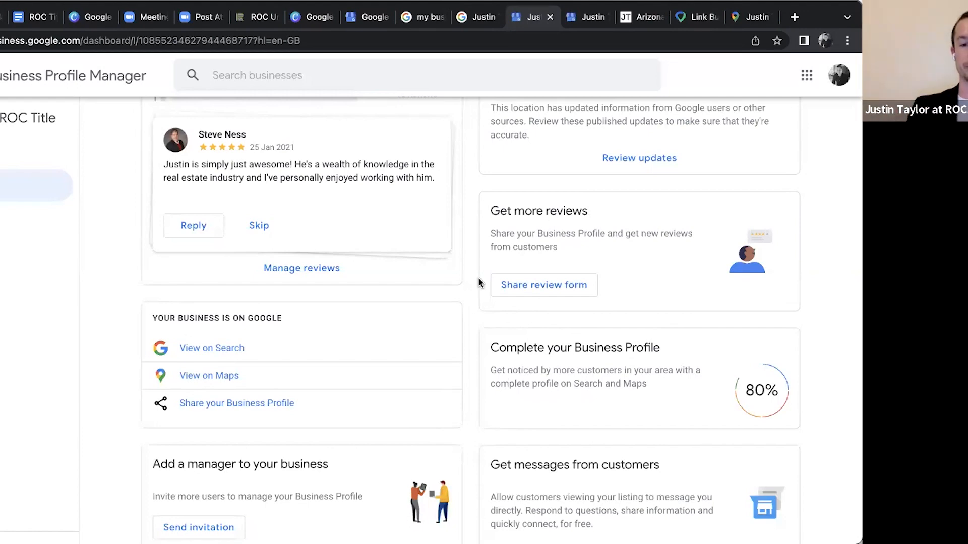
Look over the dashboard's profile completion, customer messages, manager invitation and insights sections, and its navigation options
scroll(474, 288, down, 3)
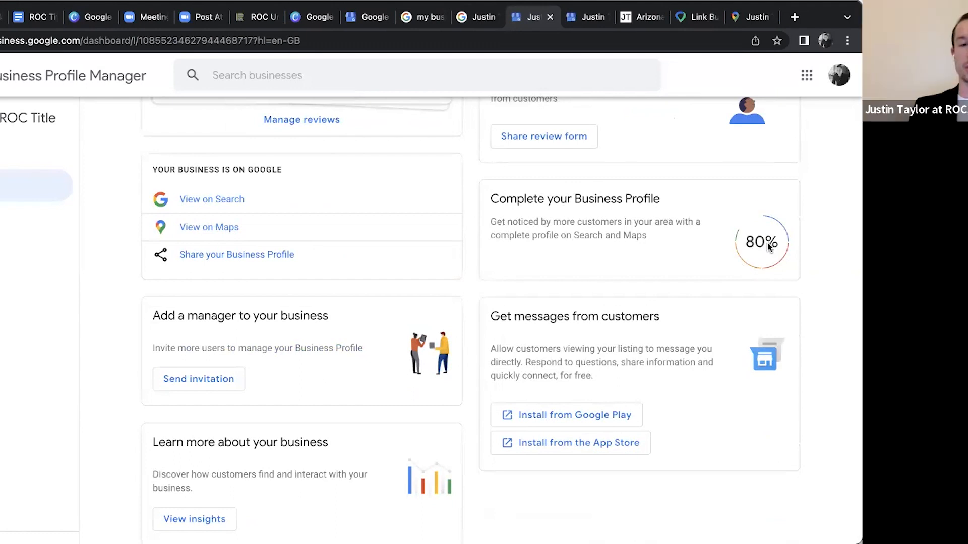
scroll(504, 246, down, 1)
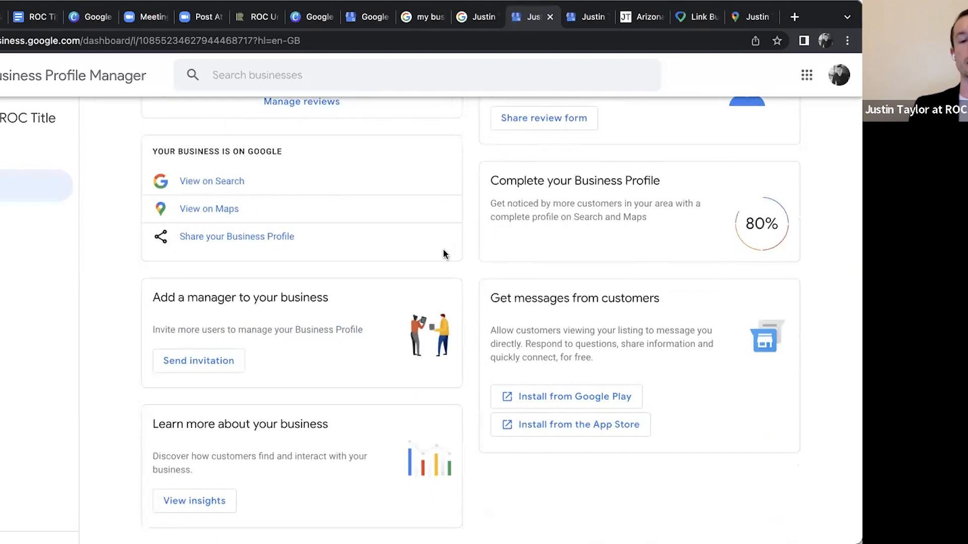
scroll(461, 237, down, 2)
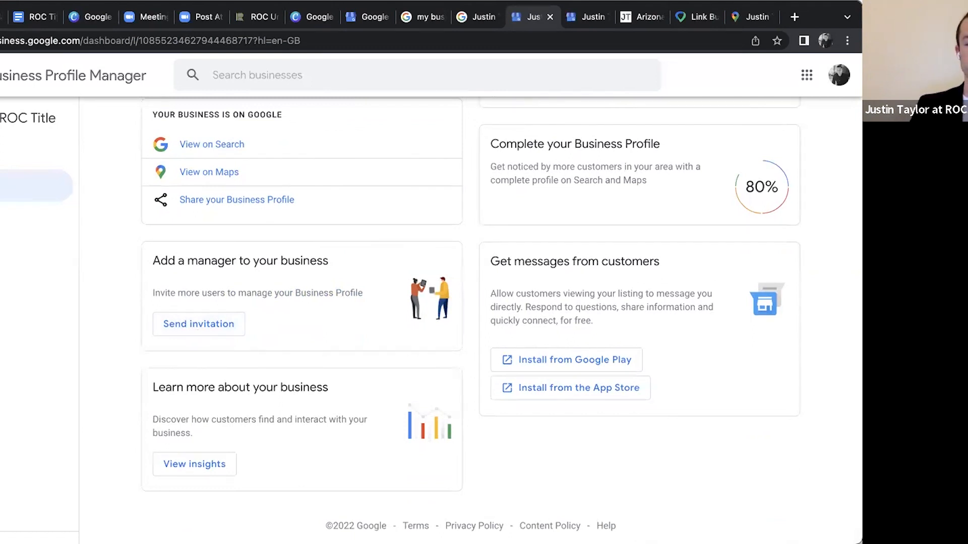
scroll(440, 349, up, 12)
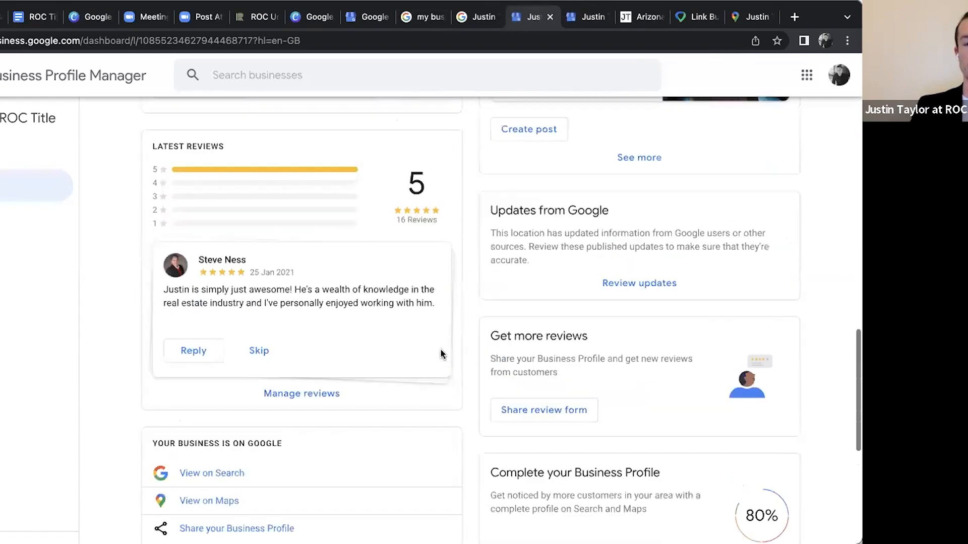
scroll(440, 354, up, 6)
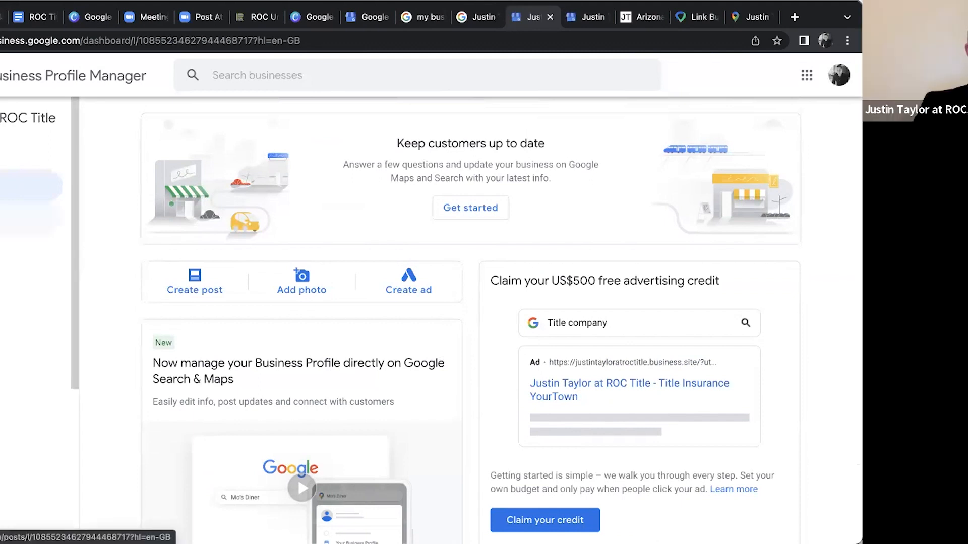
scroll(30, 303, down, 3)
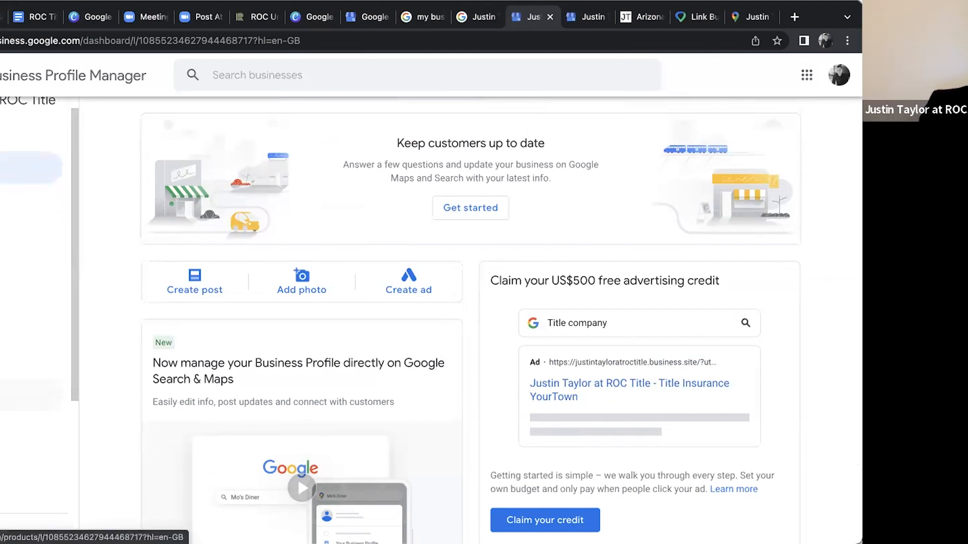
scroll(31, 327, up, 3)
Open the business information page and review its category, location, service areas and opening hours
click(10, 251)
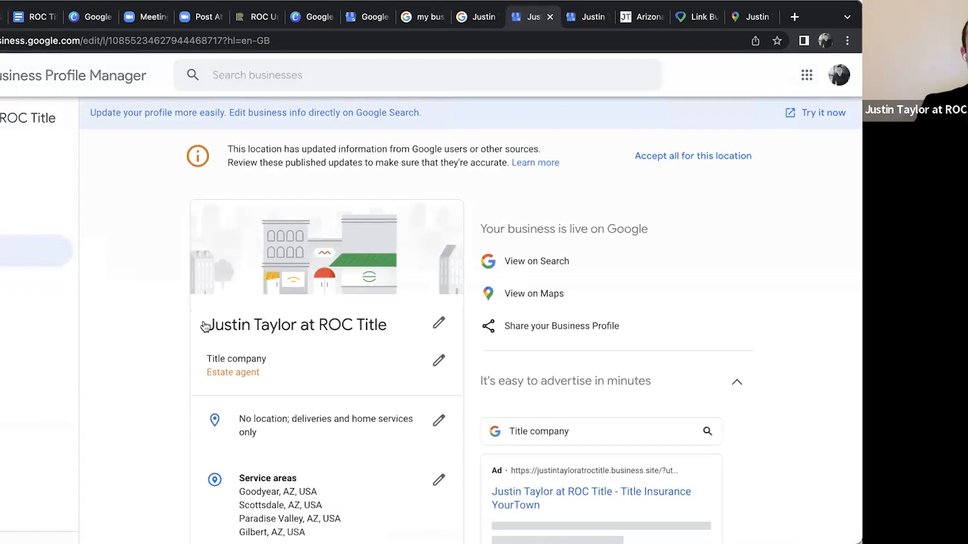
scroll(204, 327, down, 2)
scroll(204, 328, up, 2)
click(2, 281)
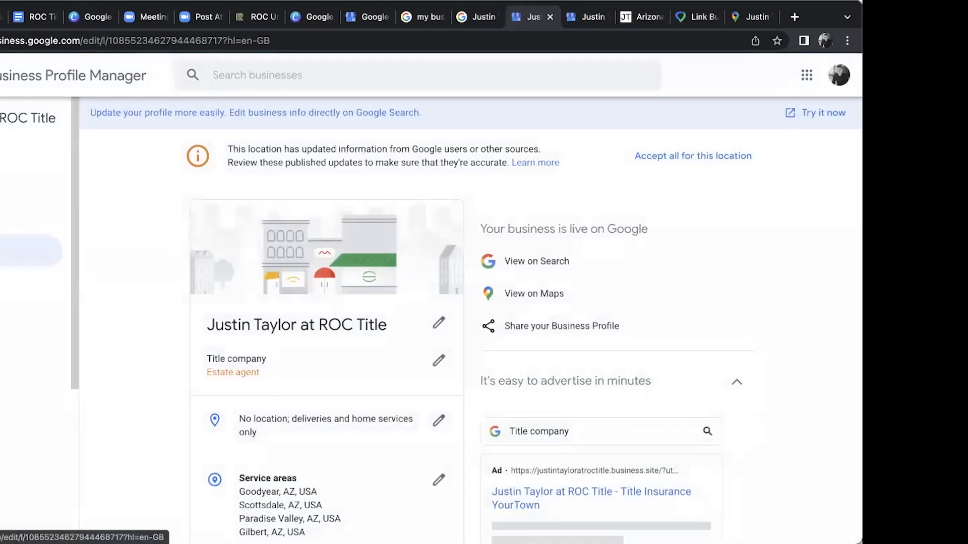
scroll(107, 272, down, 2)
scroll(107, 273, down, 1)
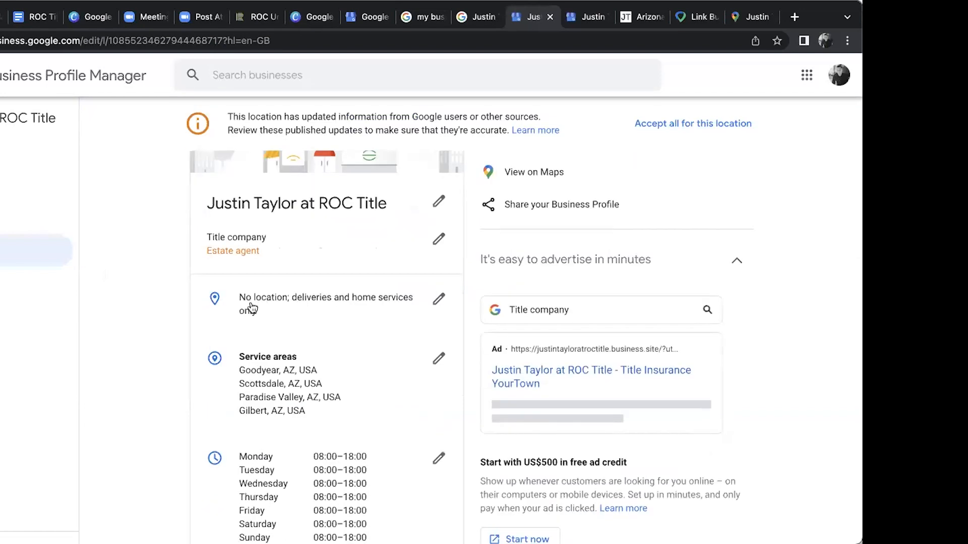
Open the business location for editing and examine its country, street address, city, state and postcode fields
click(439, 302)
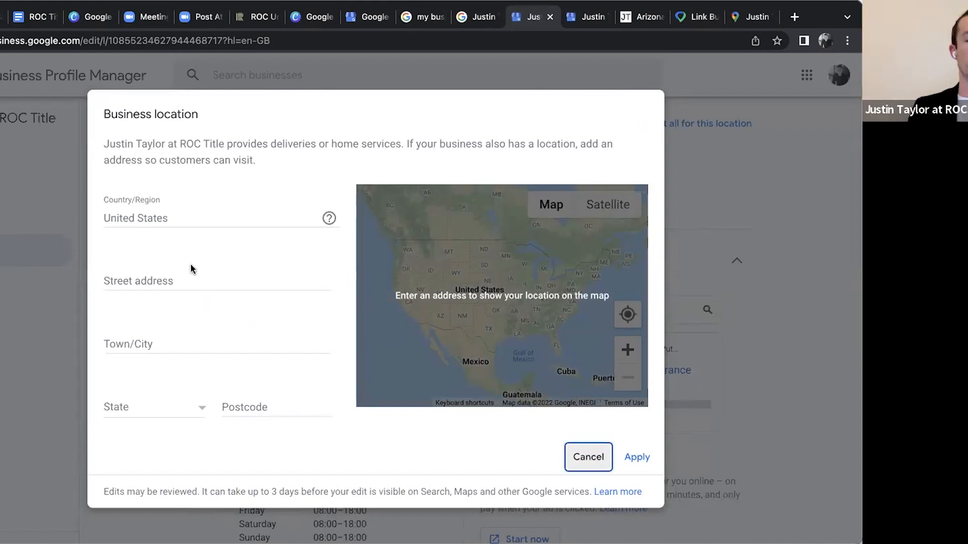
click(194, 281)
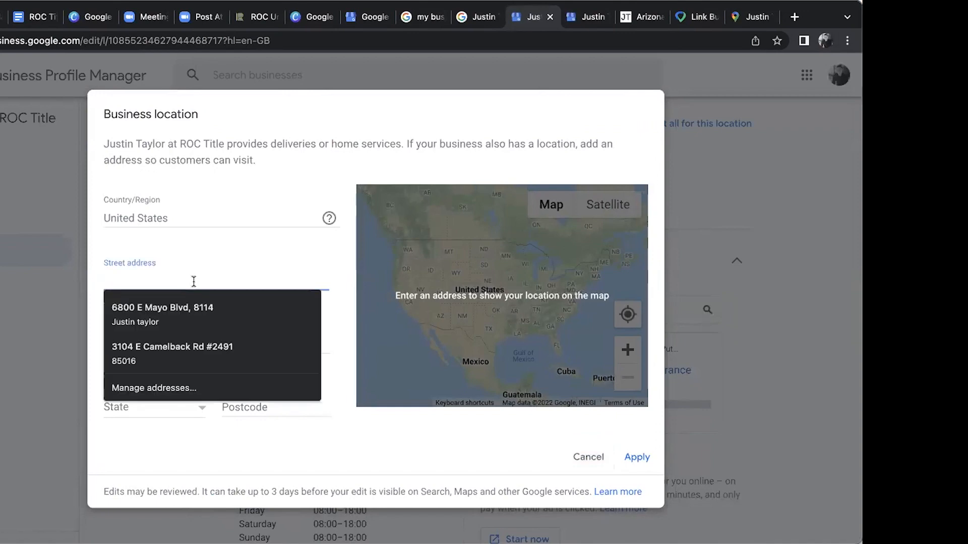
click(262, 149)
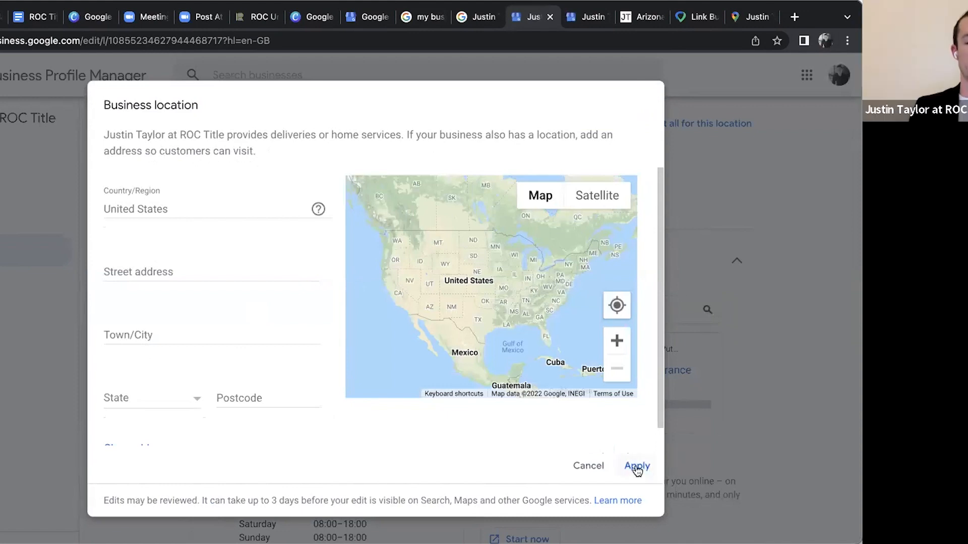
scroll(551, 397, down, 1)
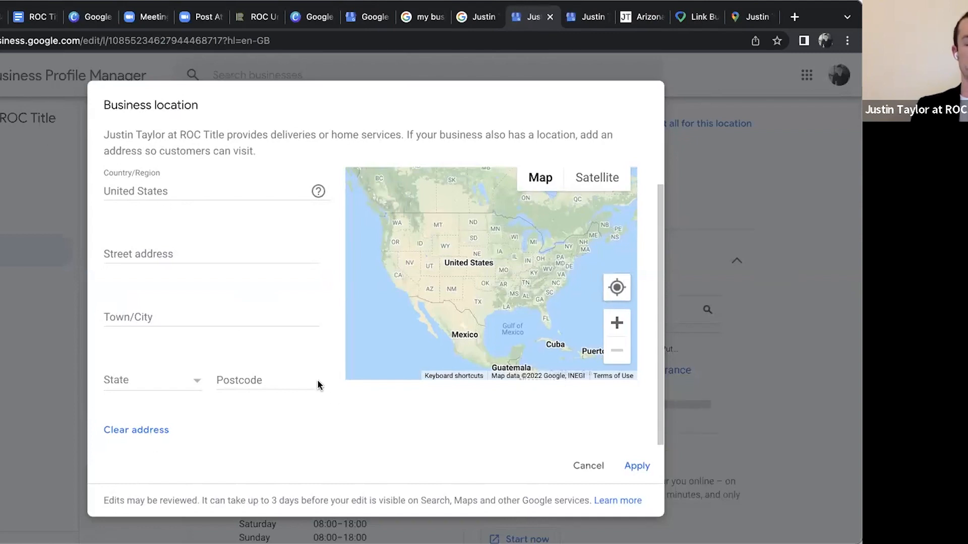
scroll(233, 323, up, 1)
scroll(233, 323, down, 1)
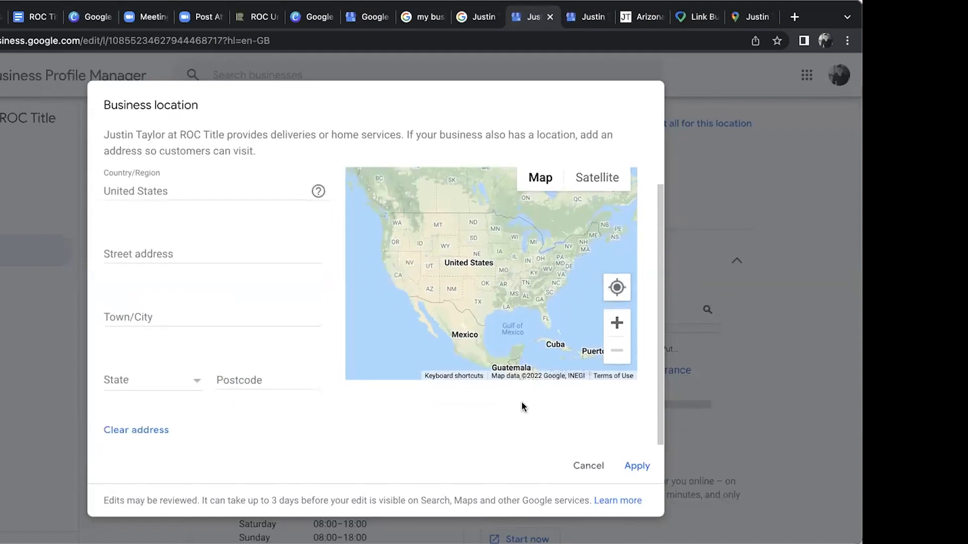
scroll(521, 401, up, 1)
drag(659, 194, 562, 325)
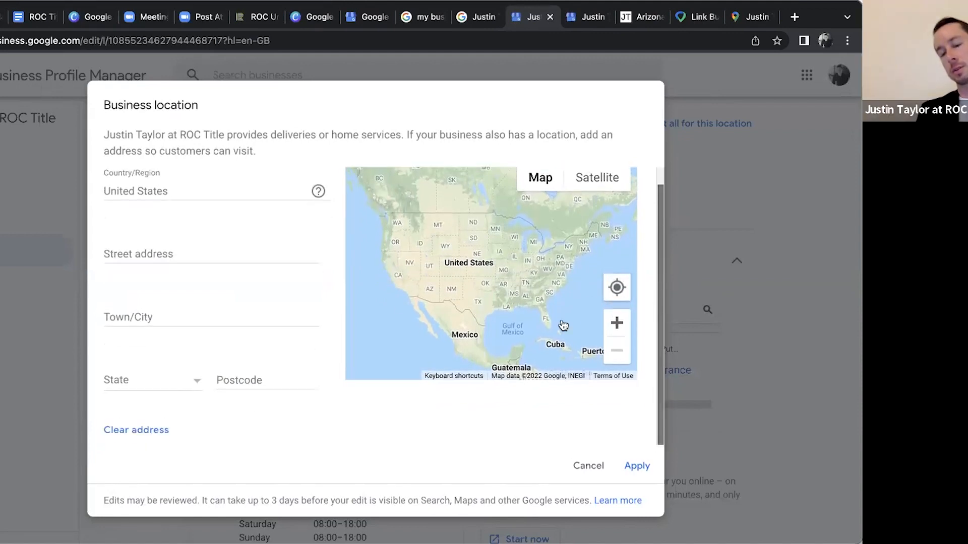
Clear the address in the business location dialog and cancel the edit
click(150, 432)
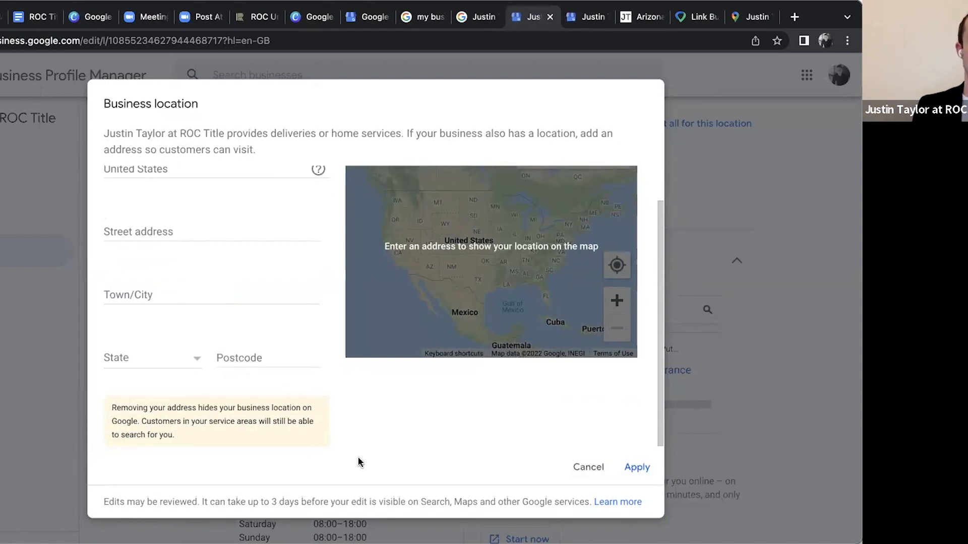
scroll(271, 309, up, 1)
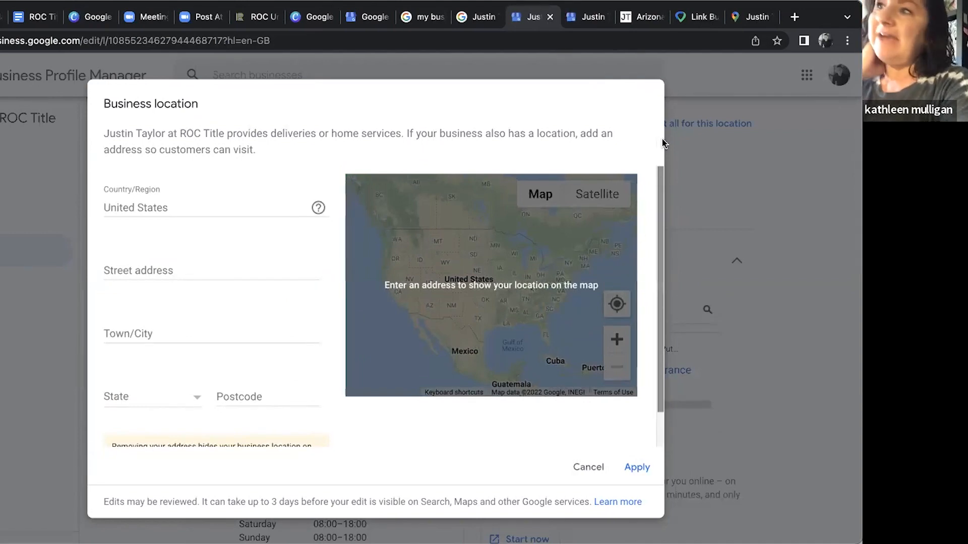
click(585, 467)
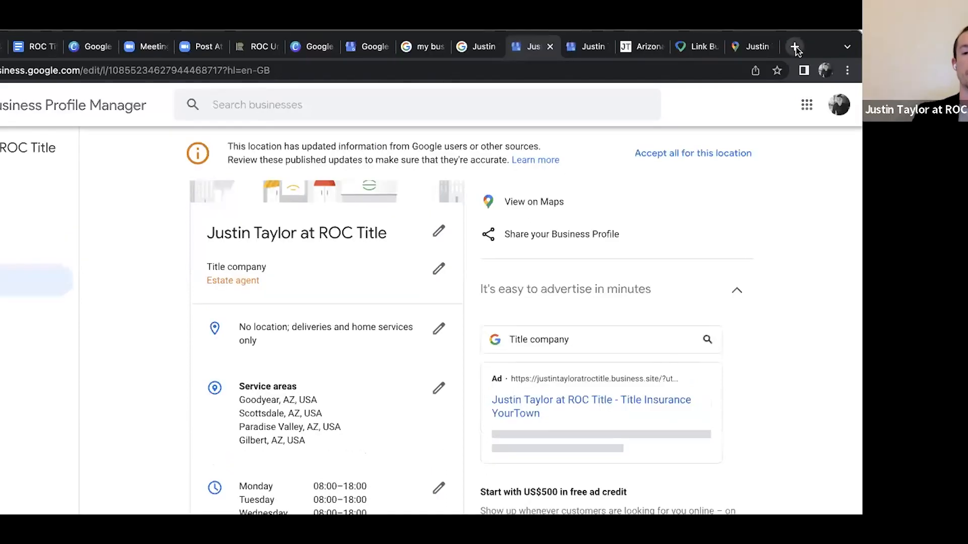
Check the list of signed-in Google accounts and view the business profile in the Google search results
click(795, 47)
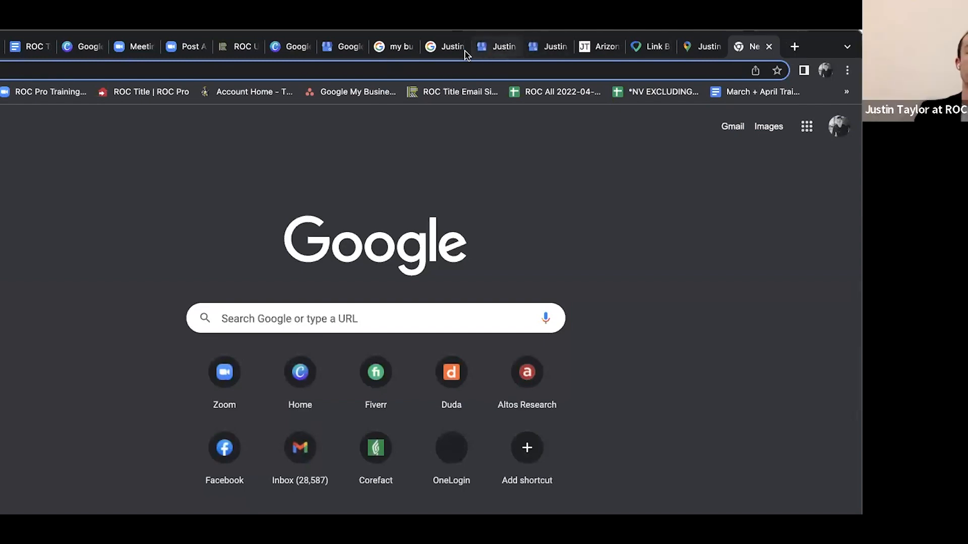
click(443, 48)
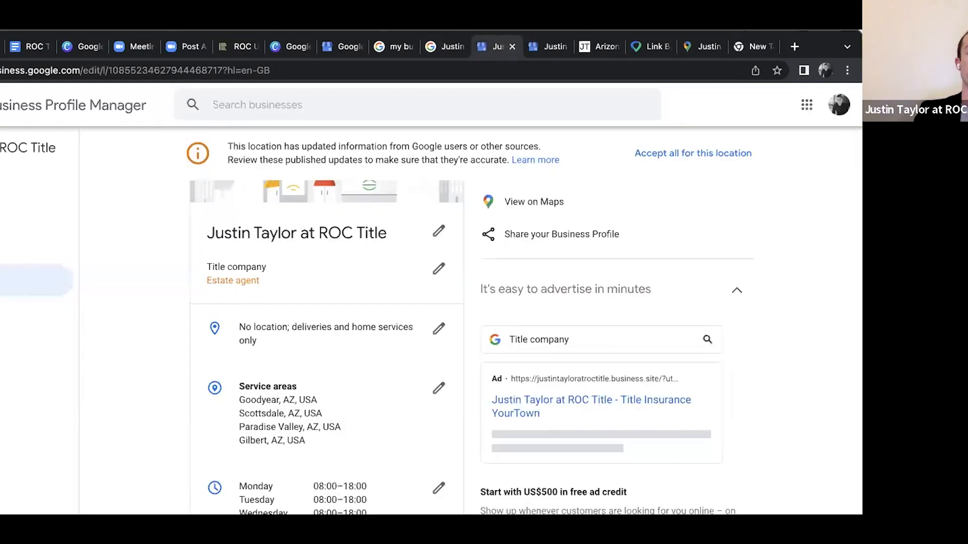
click(841, 96)
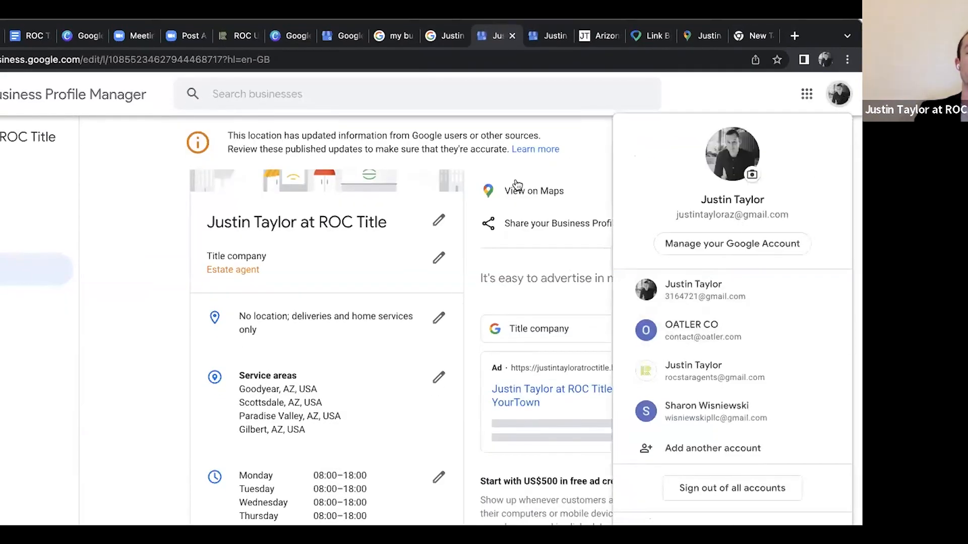
click(577, 130)
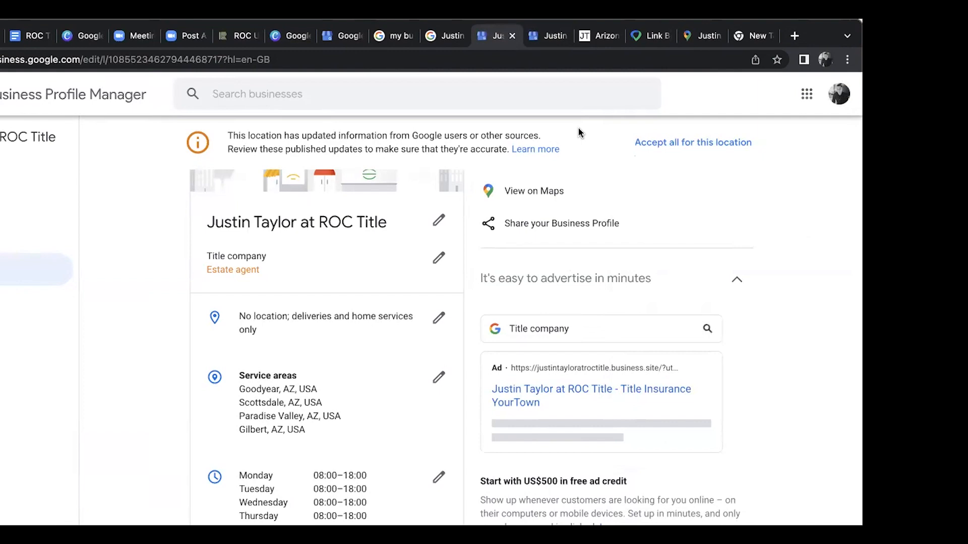
click(445, 38)
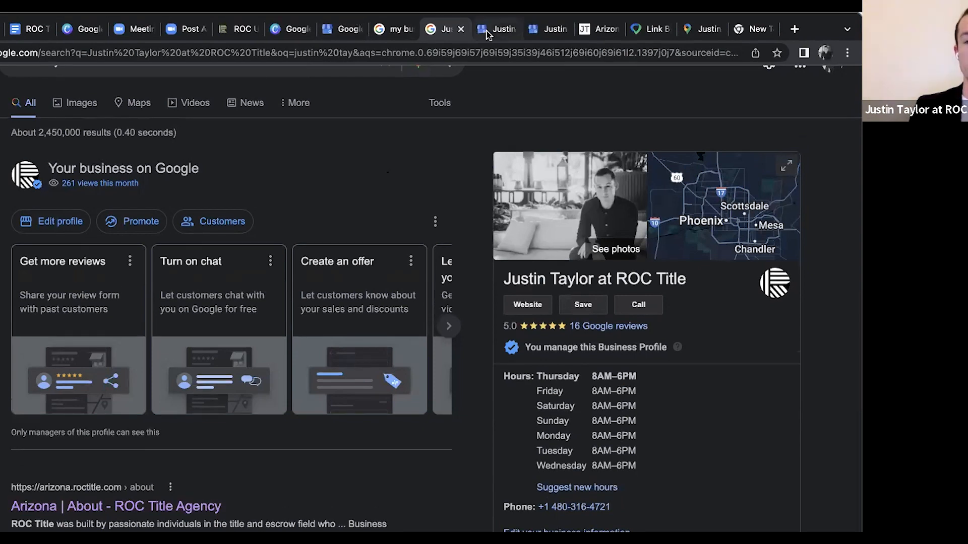
Return to the dashboard home, copy the review link from the Get more reviews section's shareable form and close the form
click(487, 34)
click(20, 199)
scroll(244, 190, down, 15)
scroll(485, 270, down, 4)
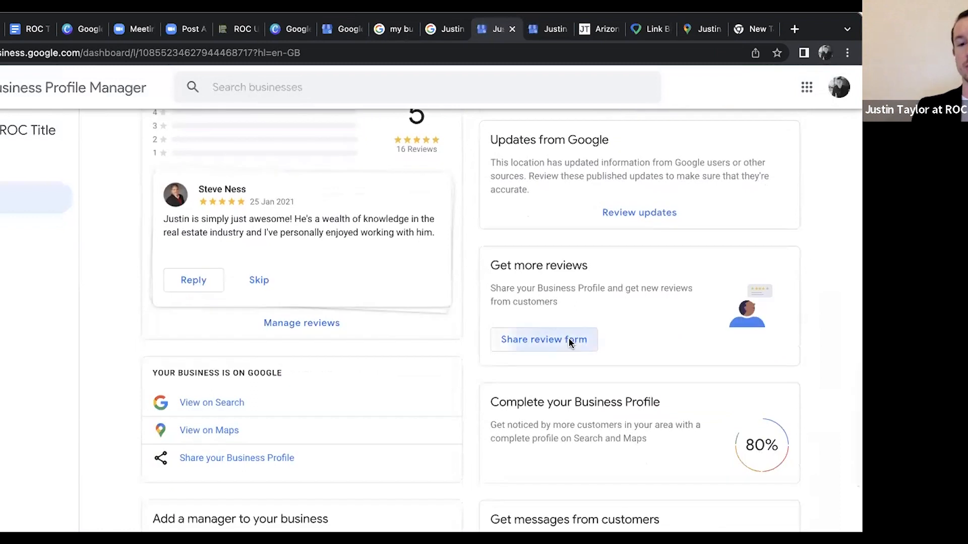
click(568, 338)
click(435, 297)
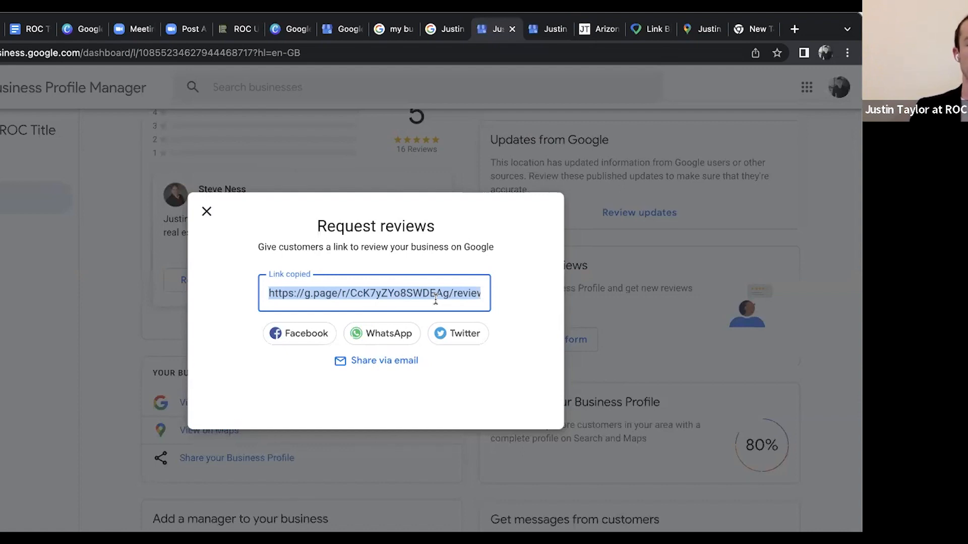
click(423, 293)
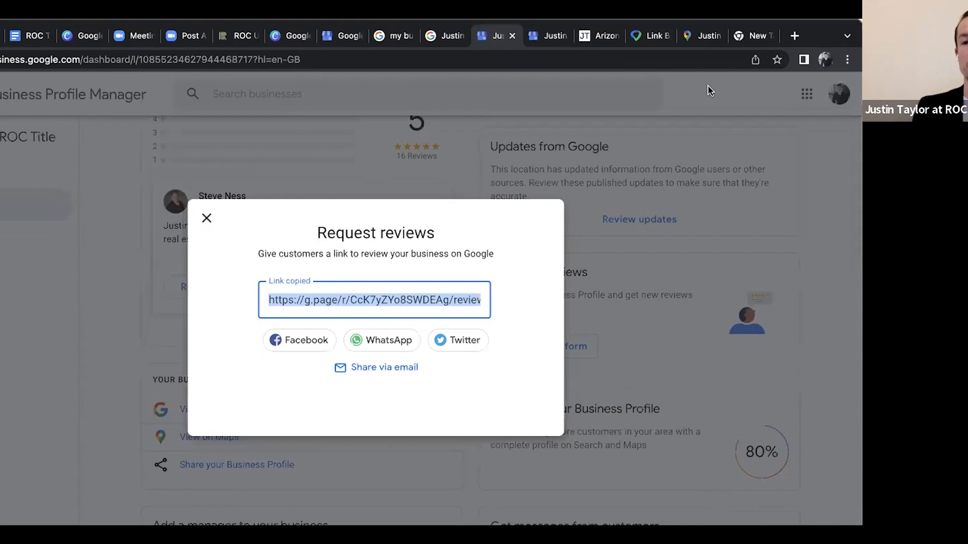
click(828, 135)
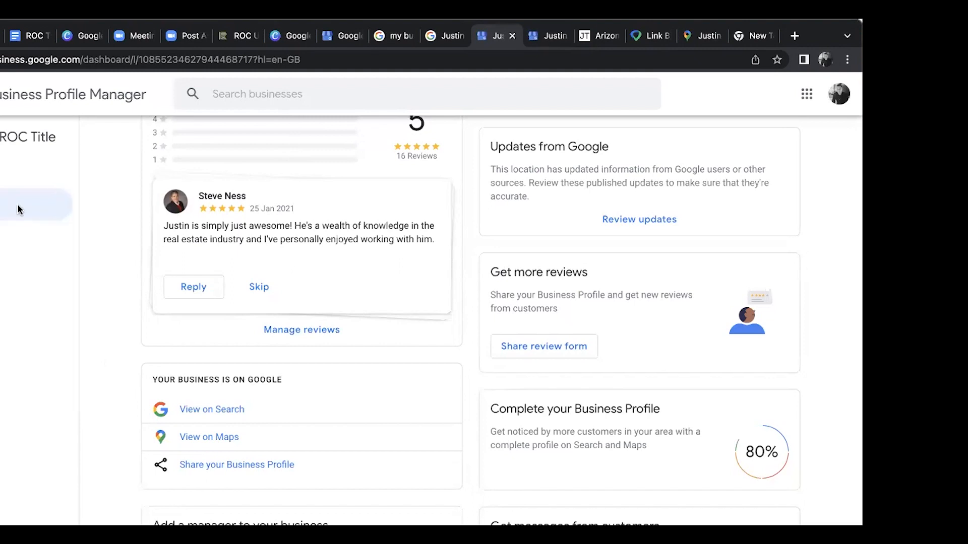
Return to the top of the business dashboard and check the list of signed-in Google accounts
scroll(472, 203, up, 15)
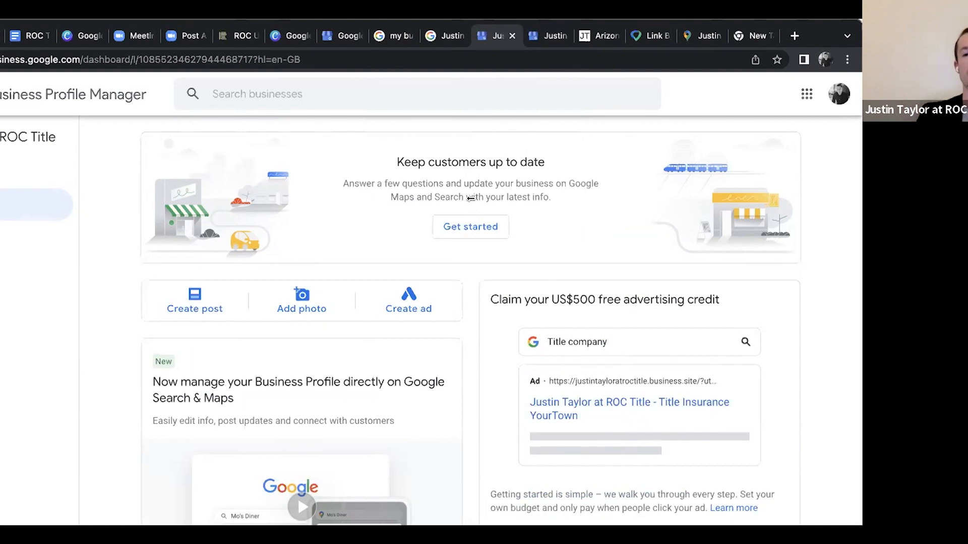
click(834, 96)
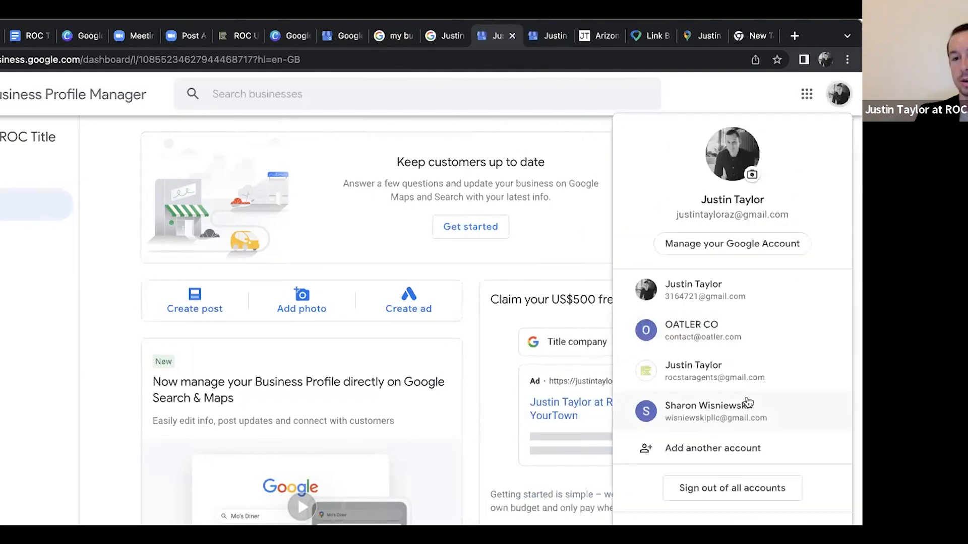
click(561, 130)
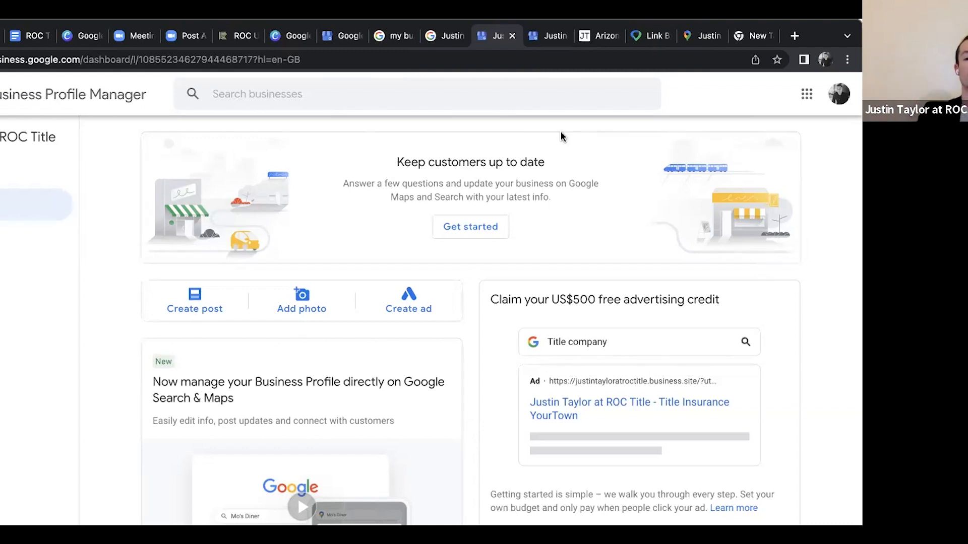
click(839, 93)
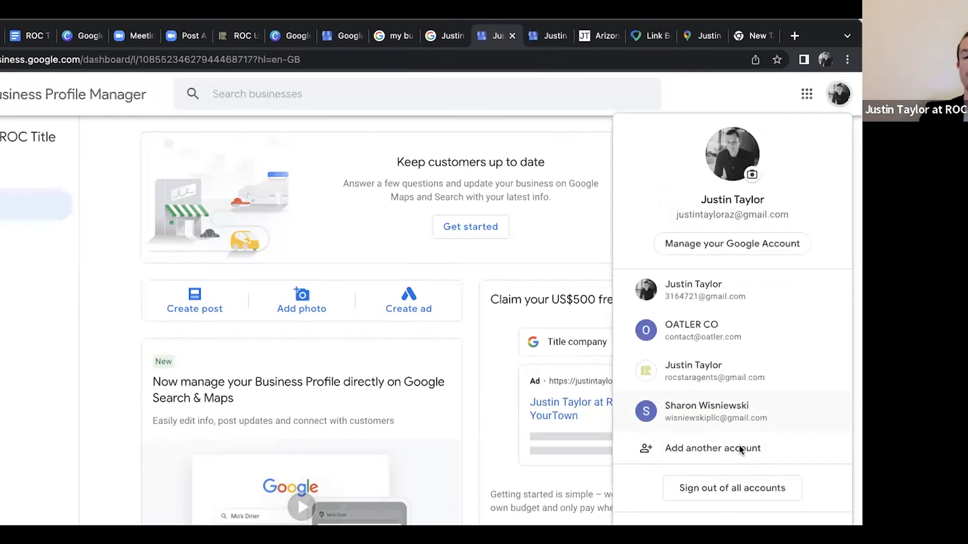
click(570, 134)
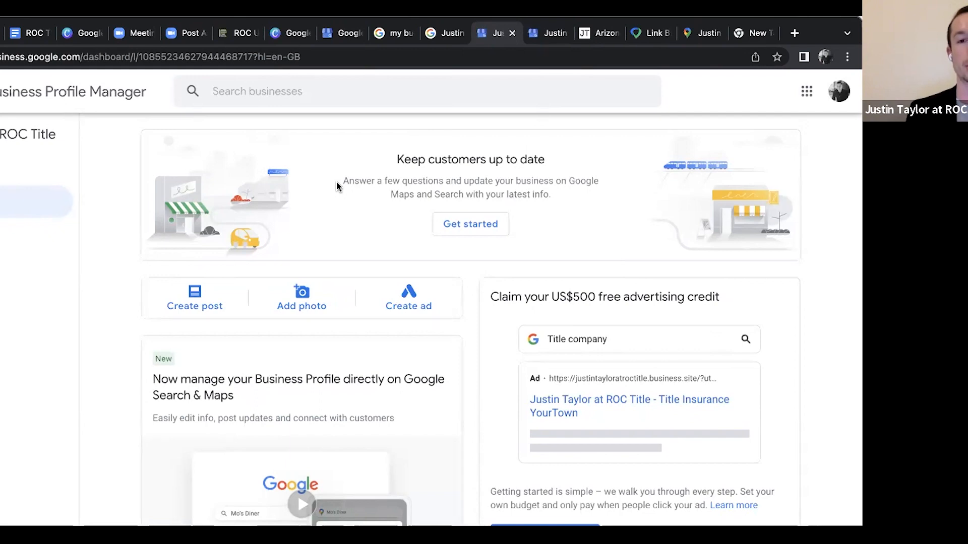
Switch to the ROC University website and examine the Training Schedule's upcoming classes, dates and registration options
click(239, 33)
scroll(198, 230, down, 4)
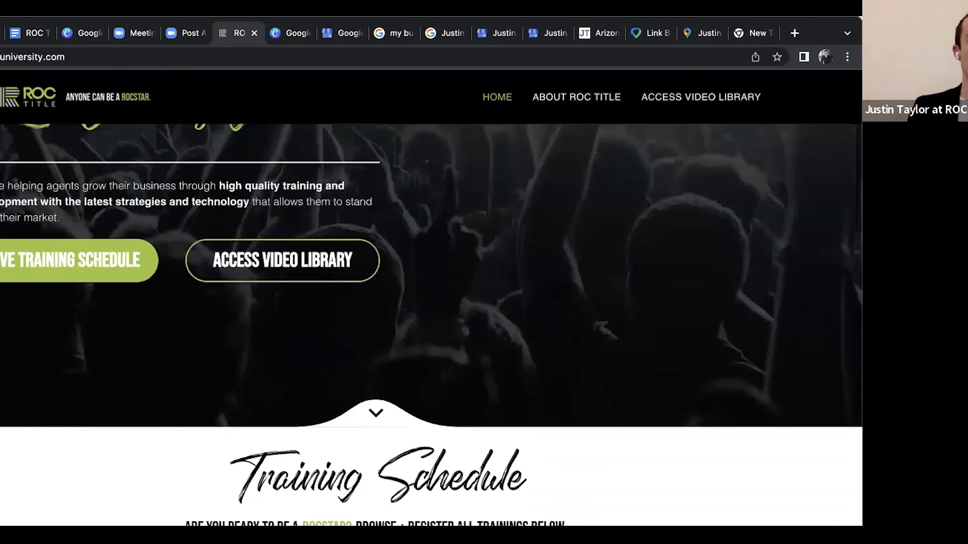
scroll(74, 224, up, 4)
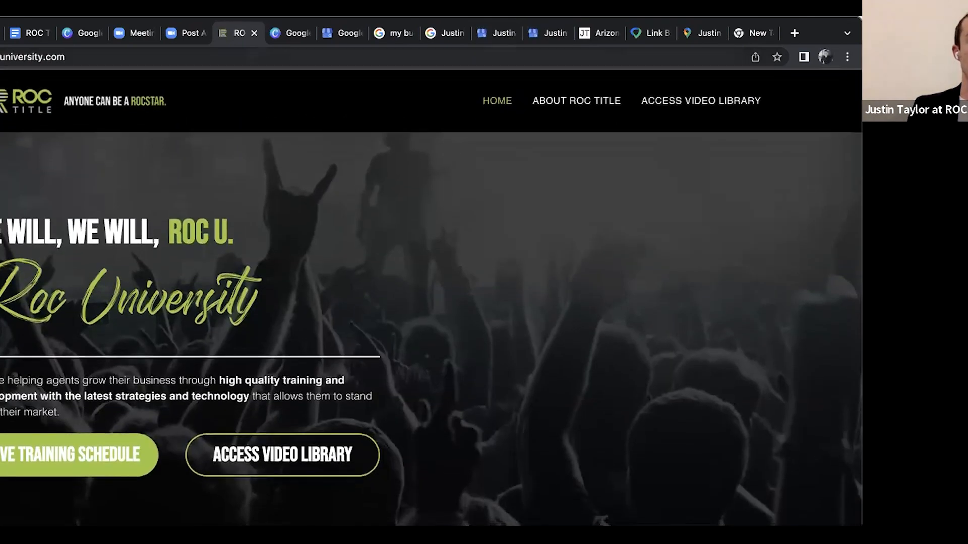
scroll(349, 318, down, 5)
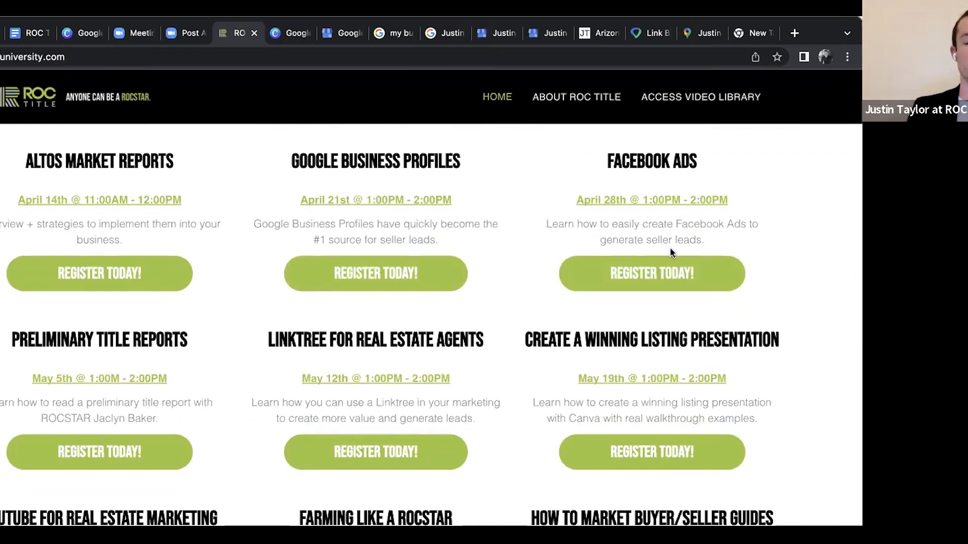
scroll(262, 360, down, 2)
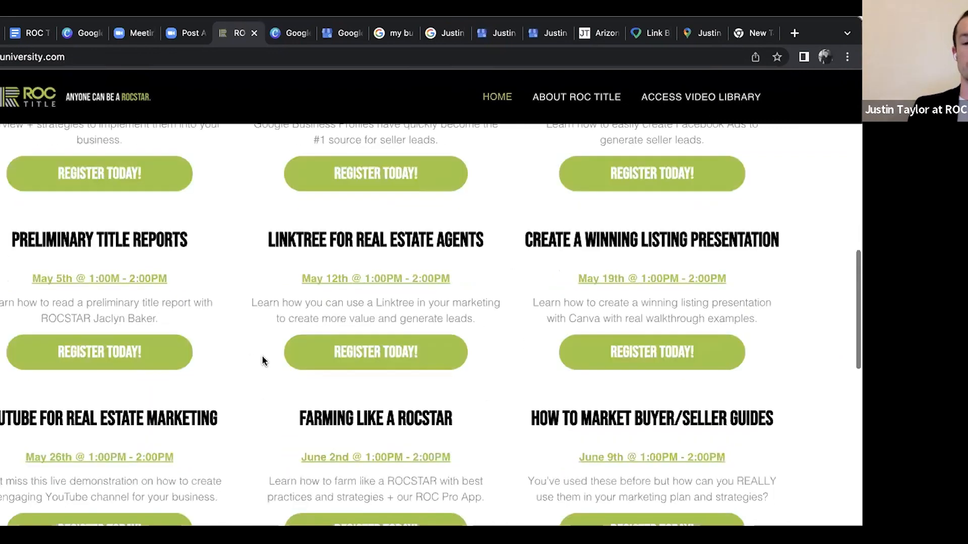
scroll(261, 361, down, 9)
scroll(262, 361, up, 8)
scroll(261, 355, up, 5)
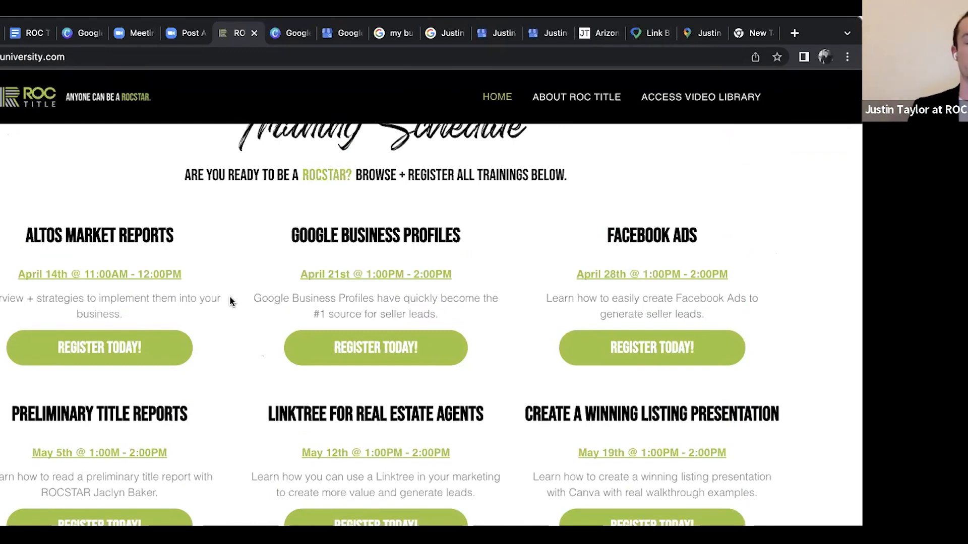
scroll(229, 296, up, 10)
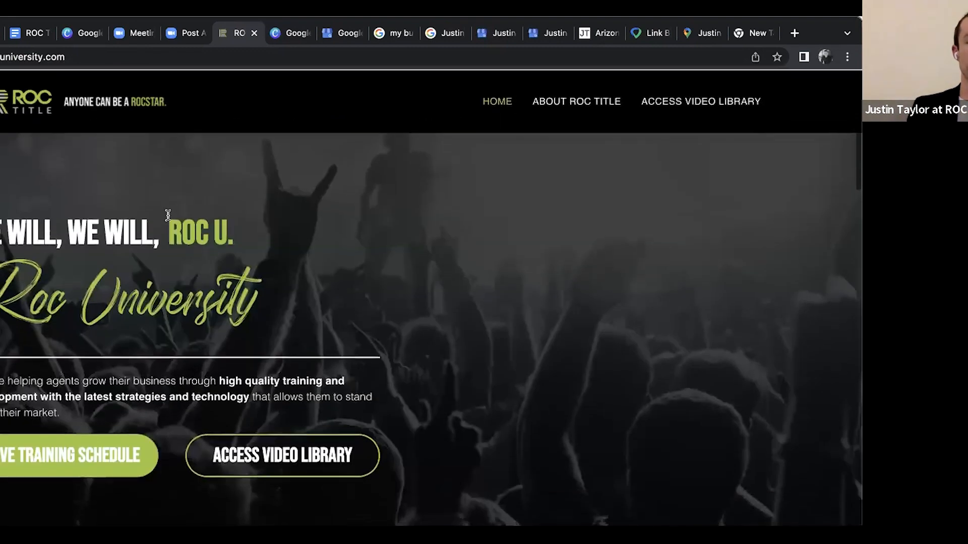
click(343, 32)
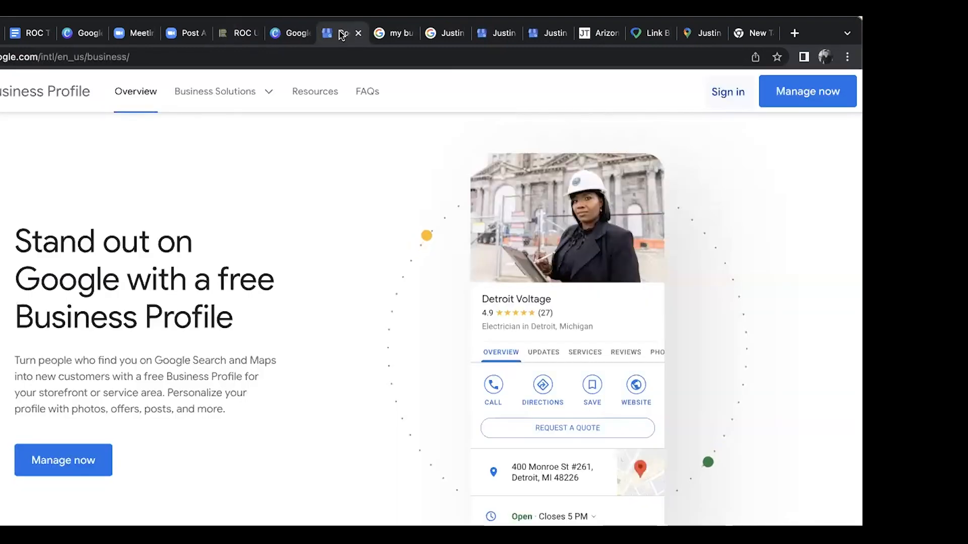
click(541, 33)
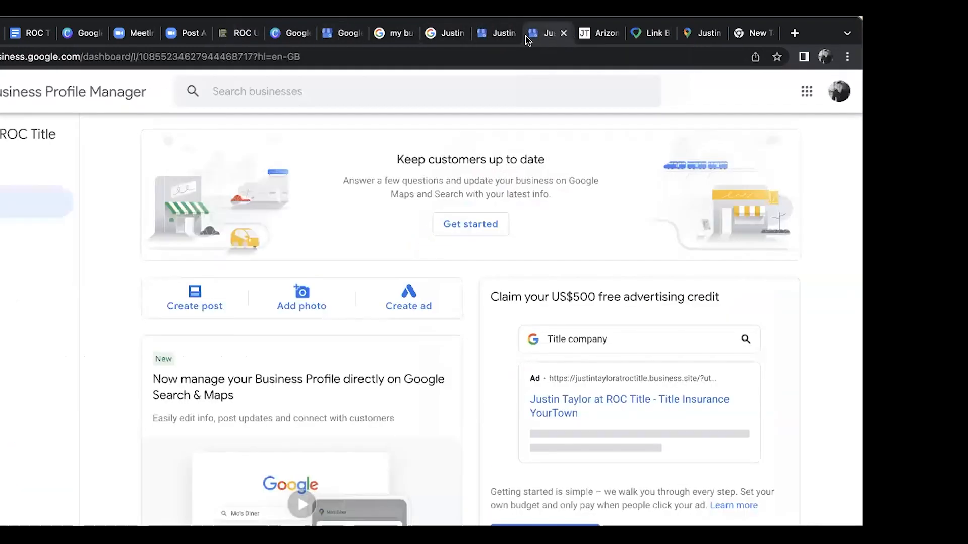
click(239, 33)
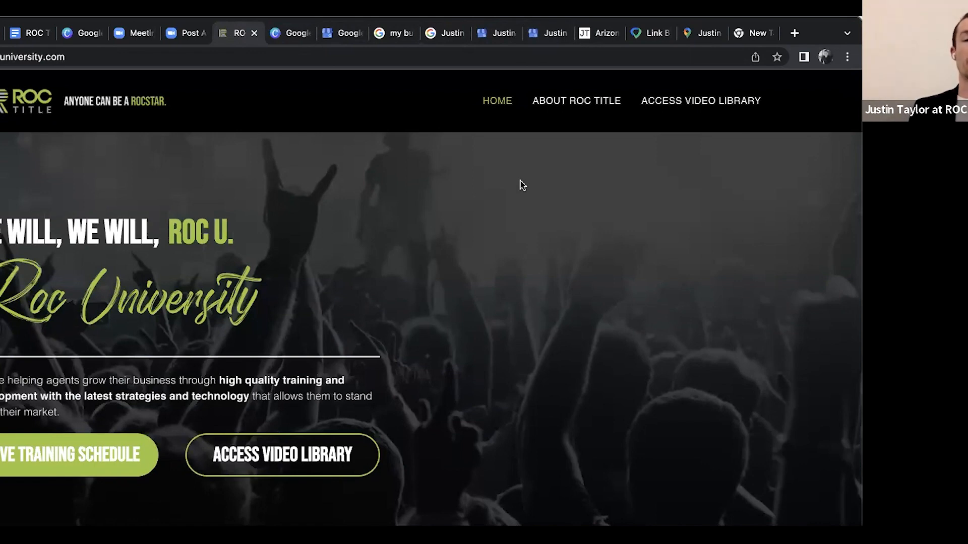
Open the video library's free-access sign-up page, examine its form and return to the ROC University home page
click(702, 102)
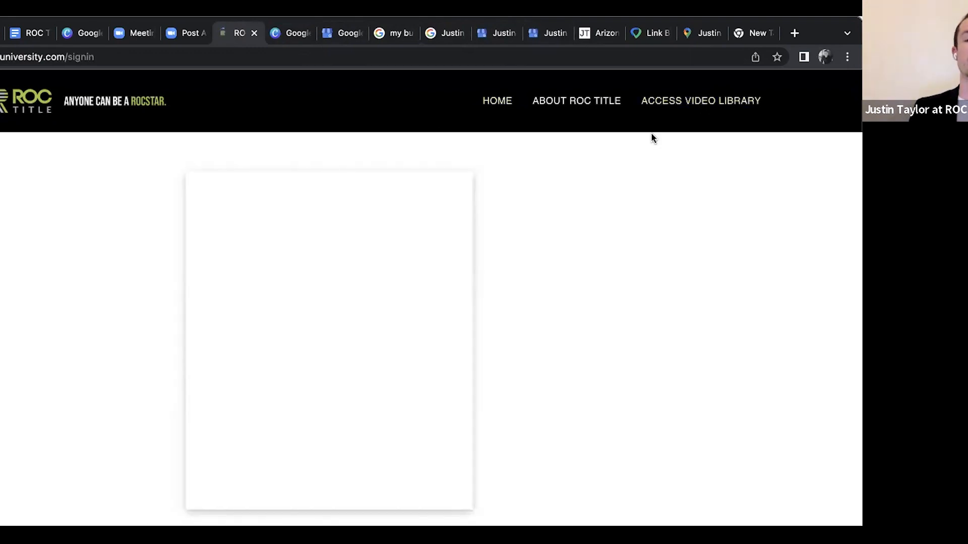
scroll(335, 273, down, 3)
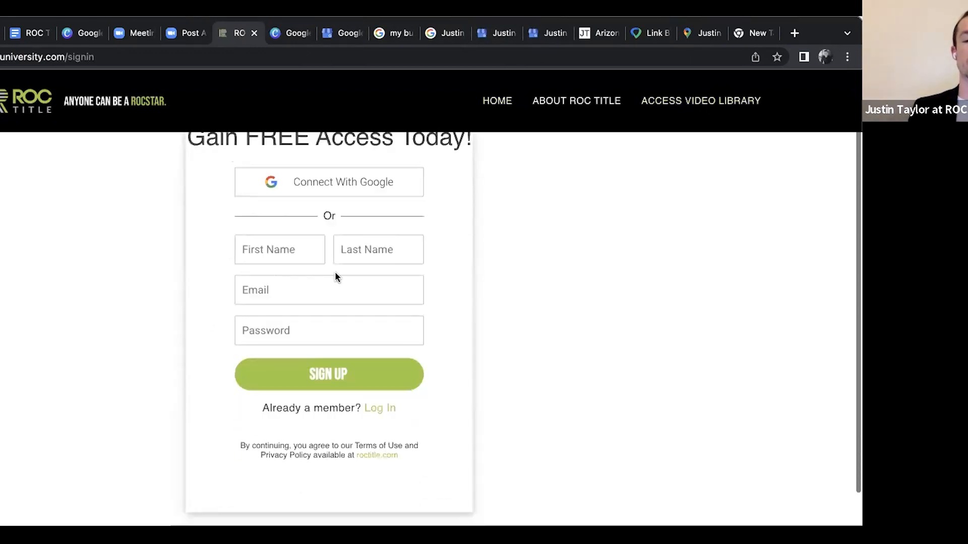
scroll(330, 310, up, 3)
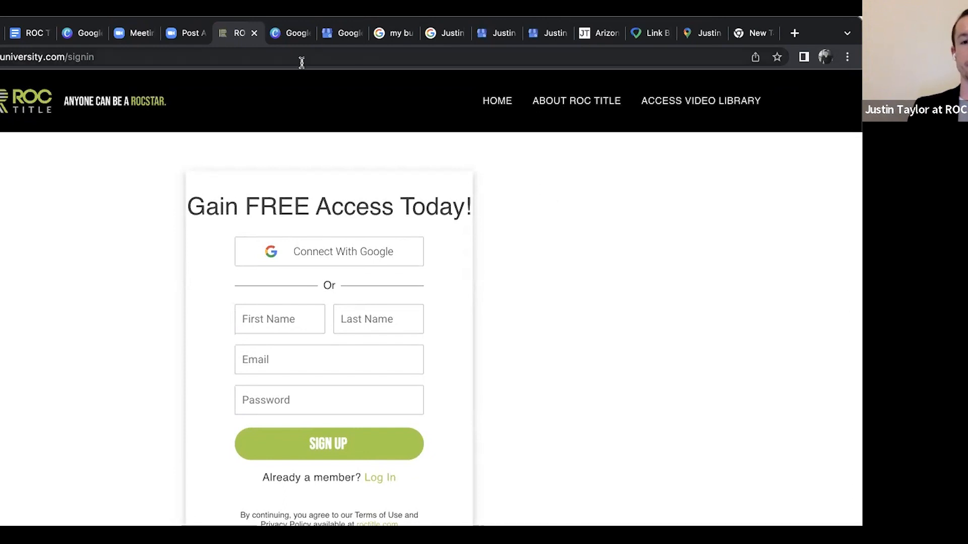
click(78, 103)
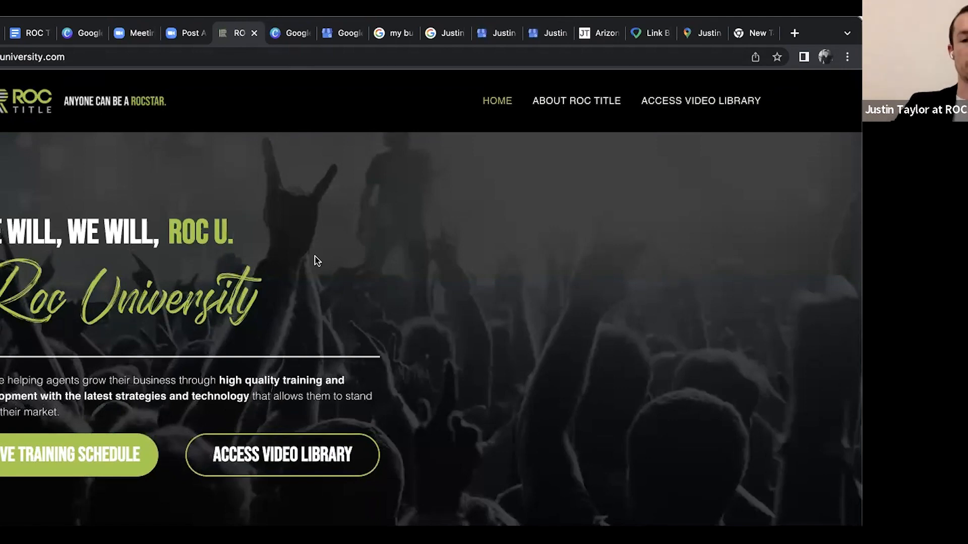
scroll(316, 261, down, 5)
scroll(400, 326, up, 5)
scroll(429, 322, down, 1)
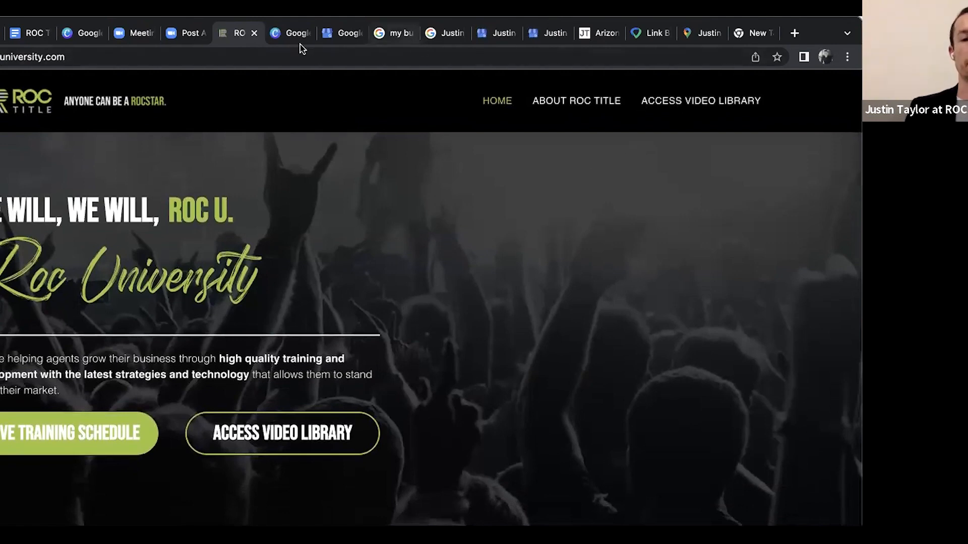
Switch to the Canva presentation and advance past the One More Review and Questions slides to the Rocstar Escrow Team slide
click(286, 36)
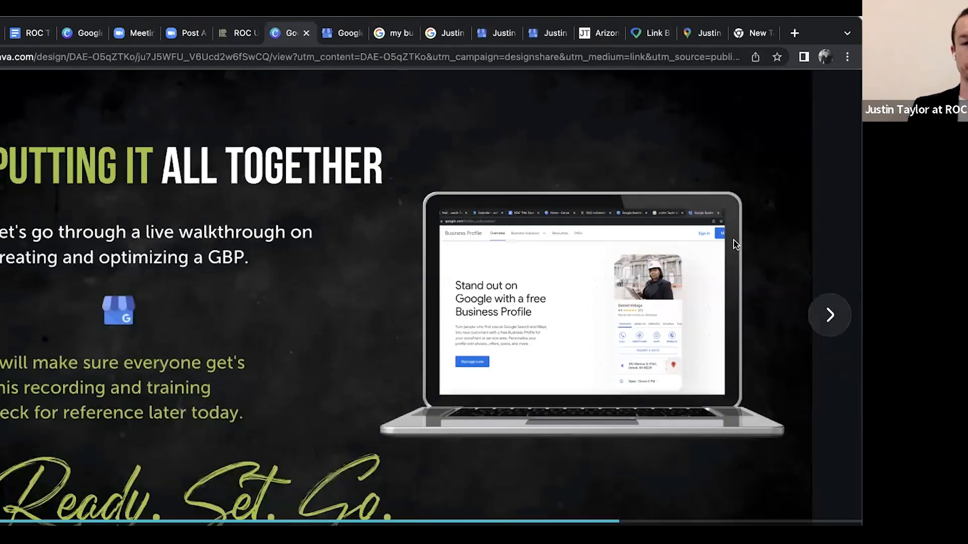
click(830, 315)
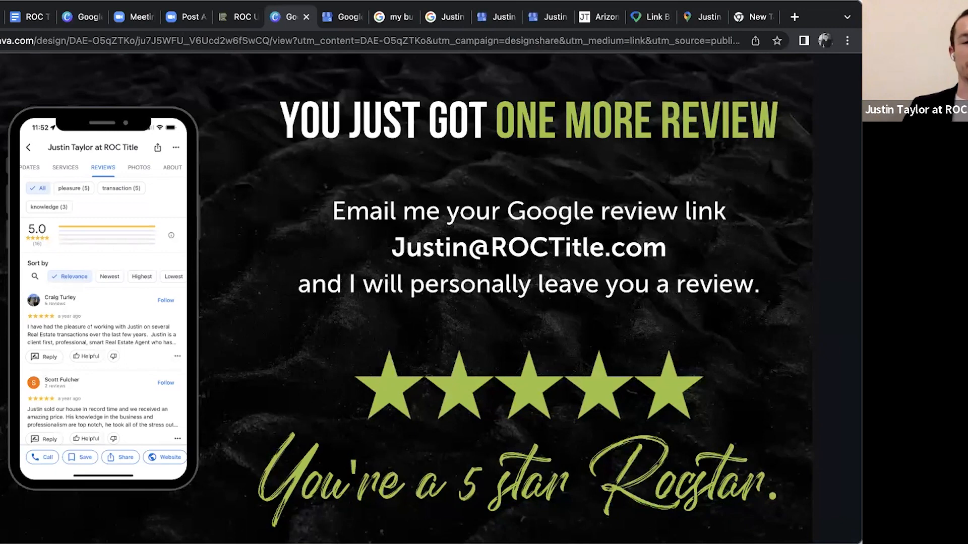
mouse_move(694, 256)
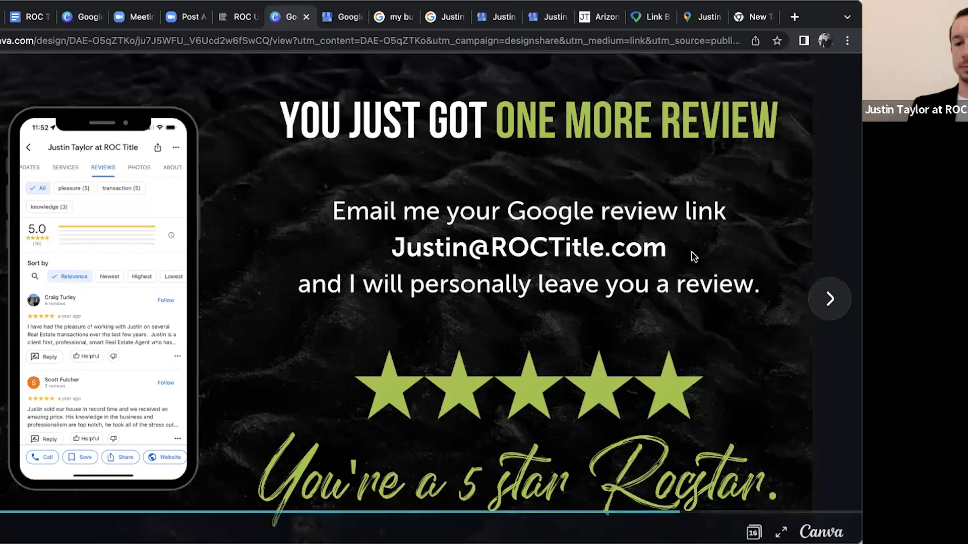
click(828, 300)
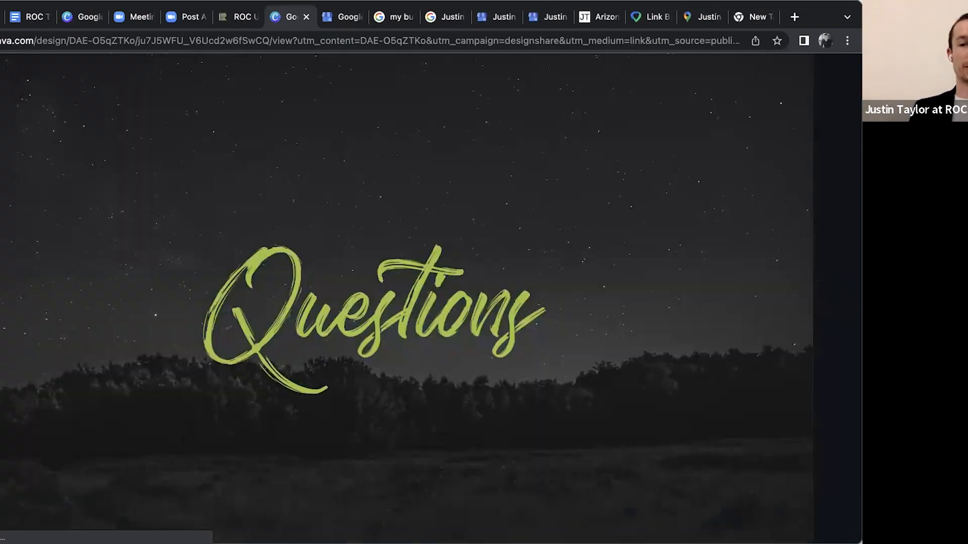
click(829, 300)
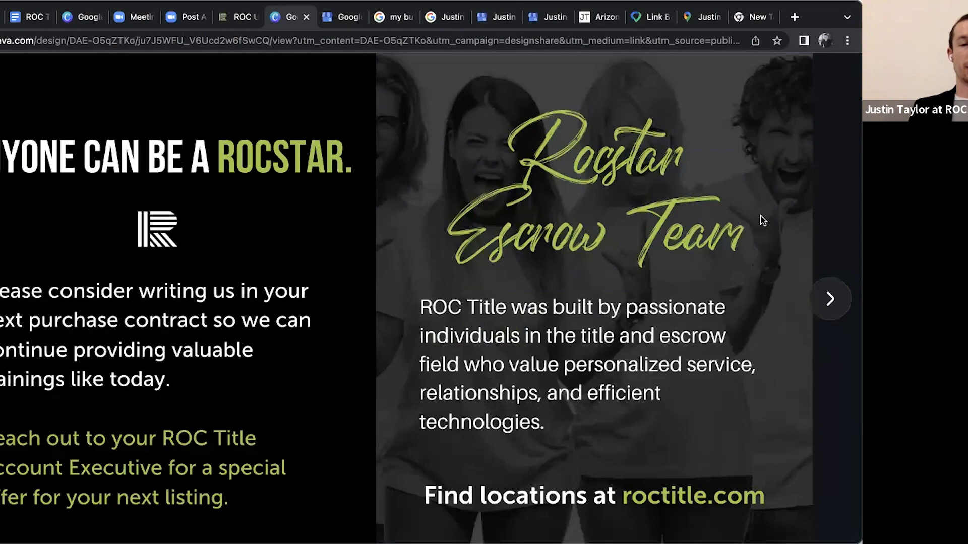